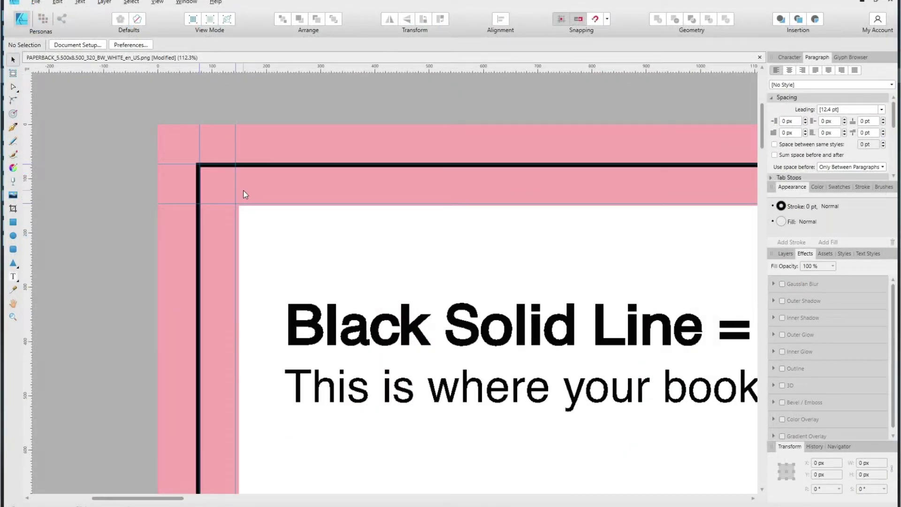
- Move the vertical guide beside the white live area to about 153 px and move the template image off the page
left_click_drag(236, 180, 242, 181)
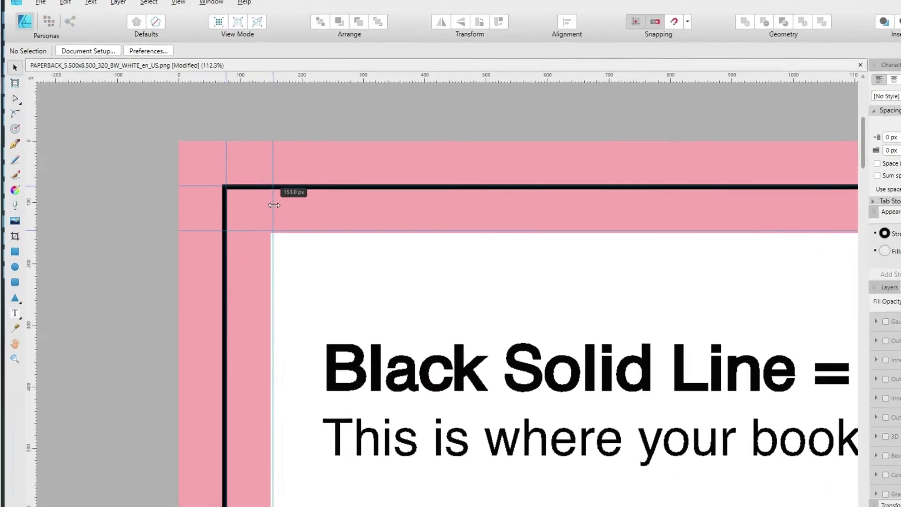
left_click_drag(274, 206, 275, 217)
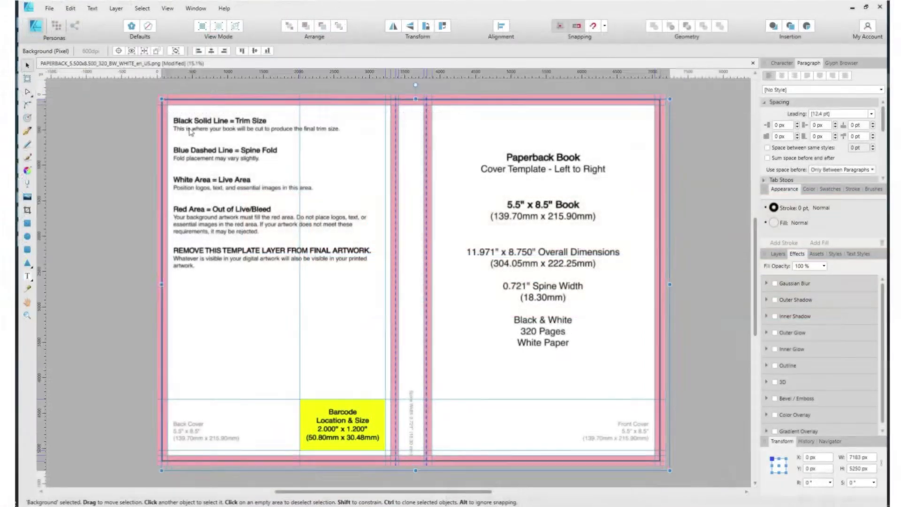
left_click_drag(402, 206, 707, 142)
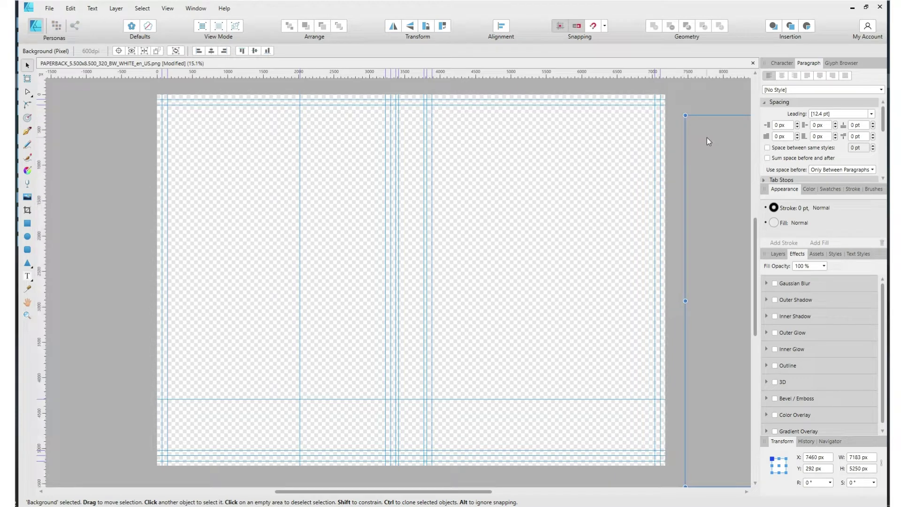
left_click(692, 101)
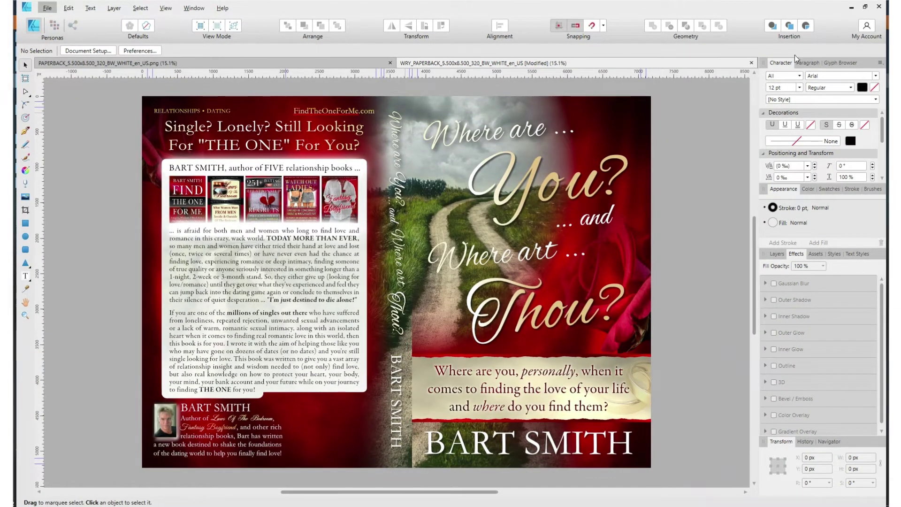
- Delete the rectangle lying outside the page beside the back cover
left_click(165, 8)
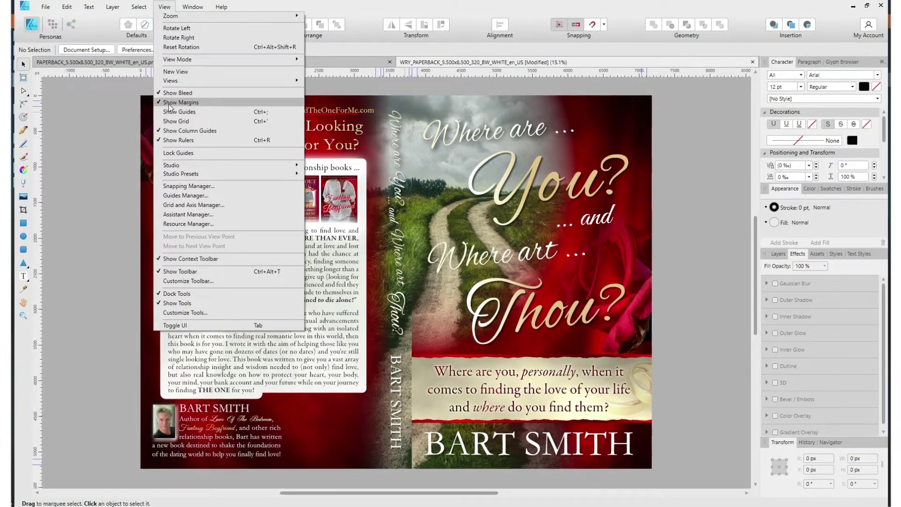
left_click(112, 85)
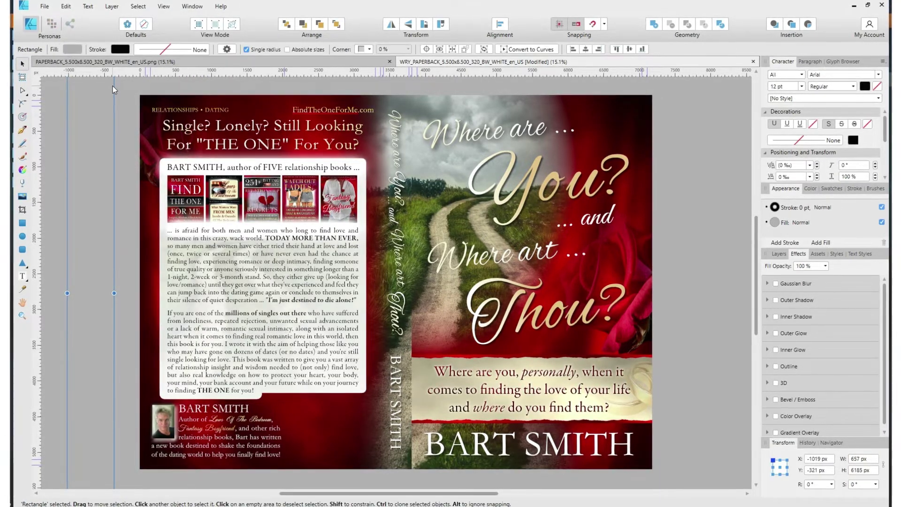
key("Delete")
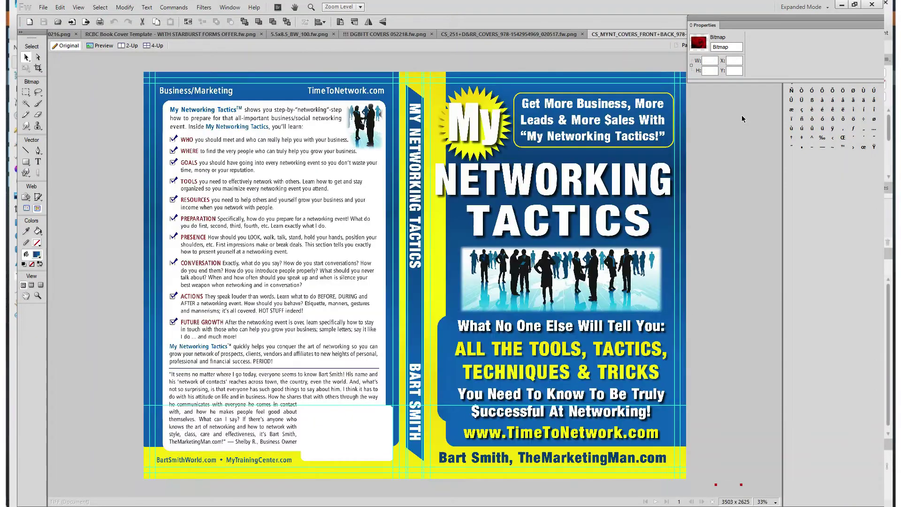
- Switch to Fireworks and look through the other open book cover documents and their guide layouts
key("ctrl+Tab")
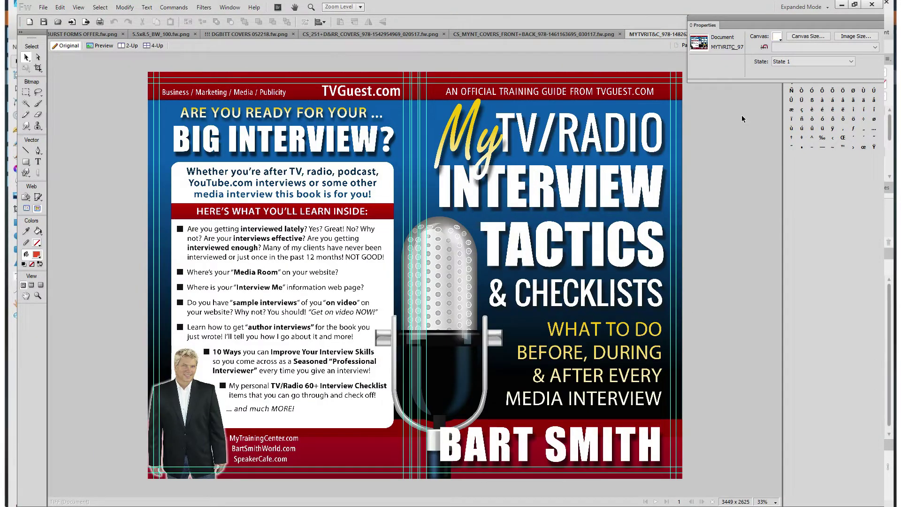
key("ctrl+Tab")
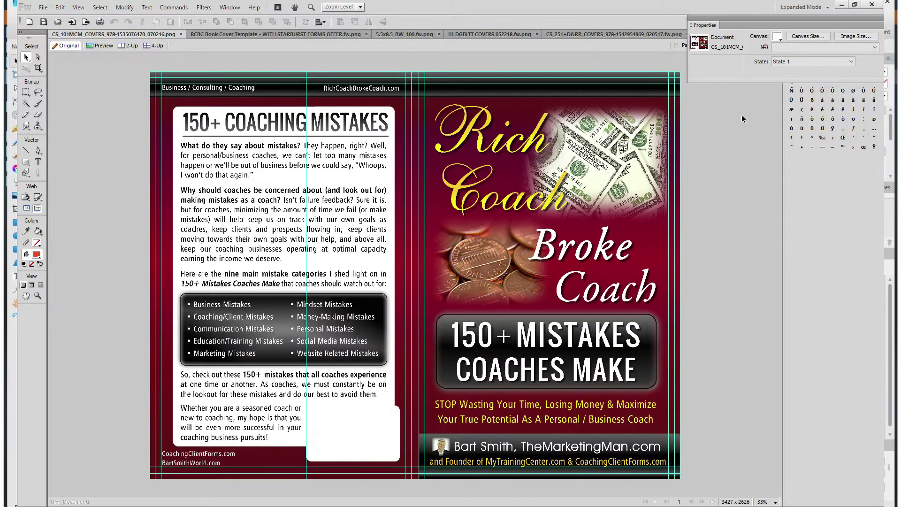
key("ctrl+Tab")
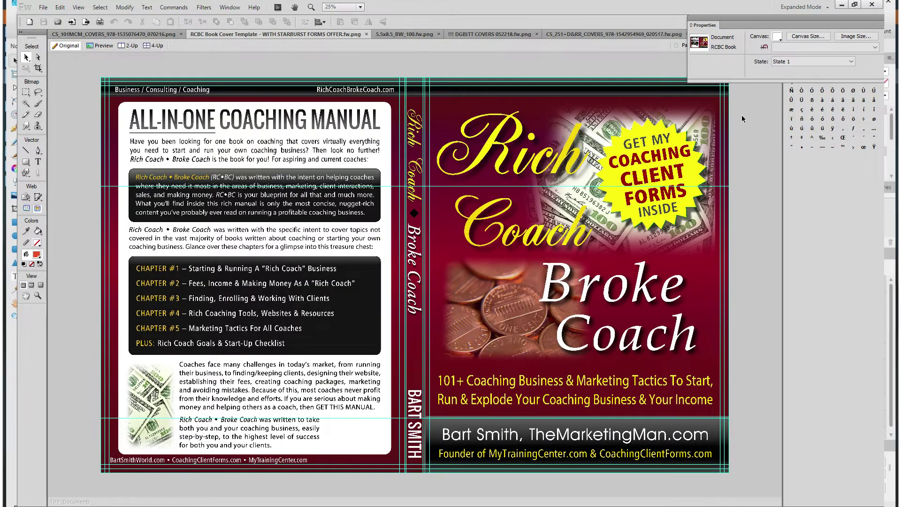
key("ctrl+Tab")
key("ctrl+Tab")
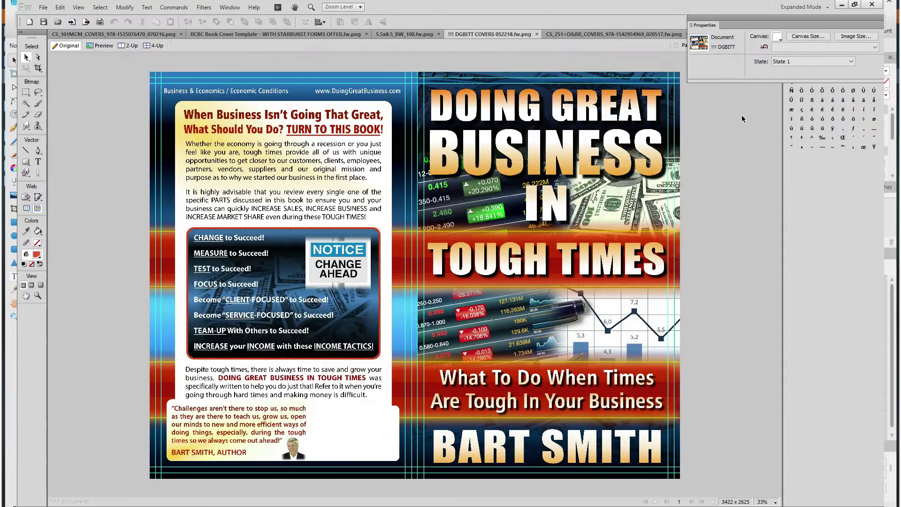
key("ctrl+Tab")
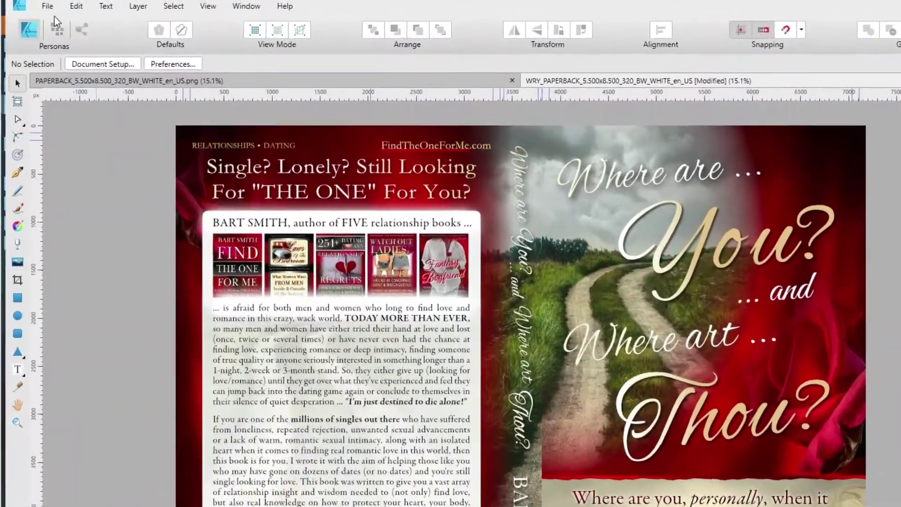
- Open the export settings for the WRY paperback cover in Affinity Designer, with PDF format and raster DPI set to 300
left_click(35, 2)
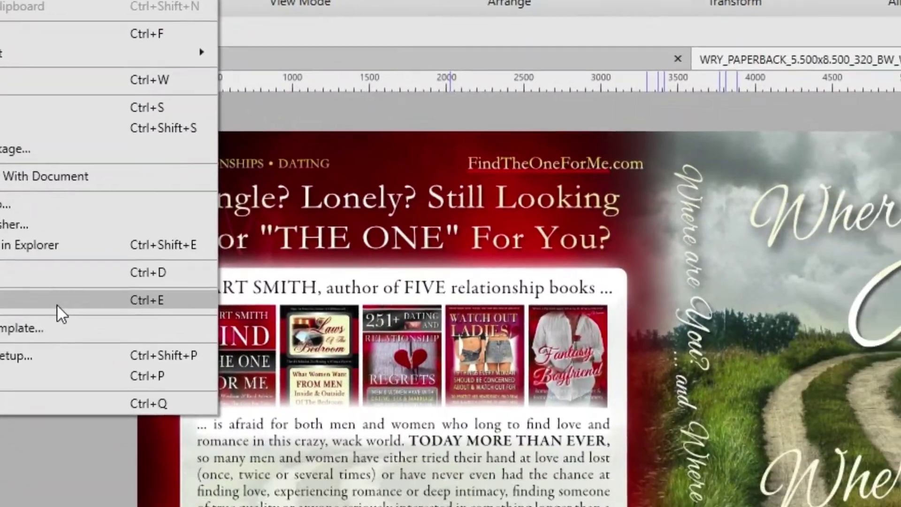
left_click(57, 305)
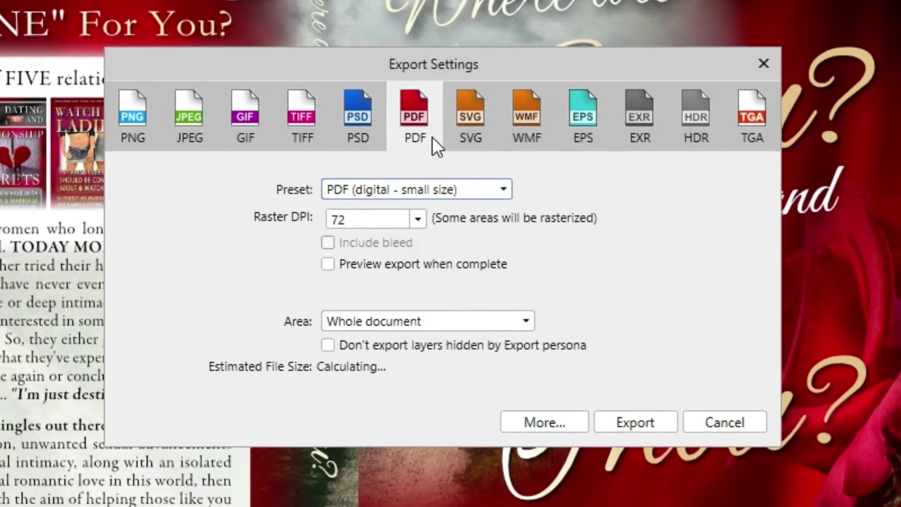
left_click(418, 219)
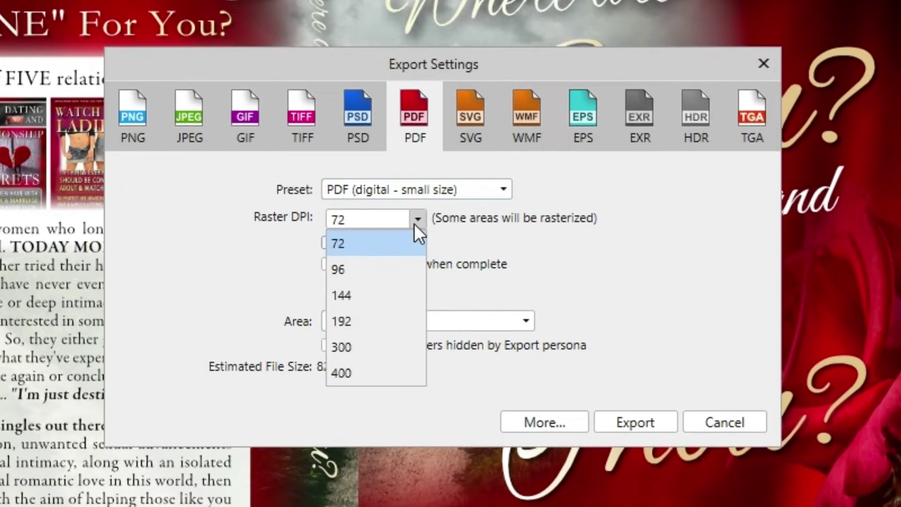
left_click(401, 345)
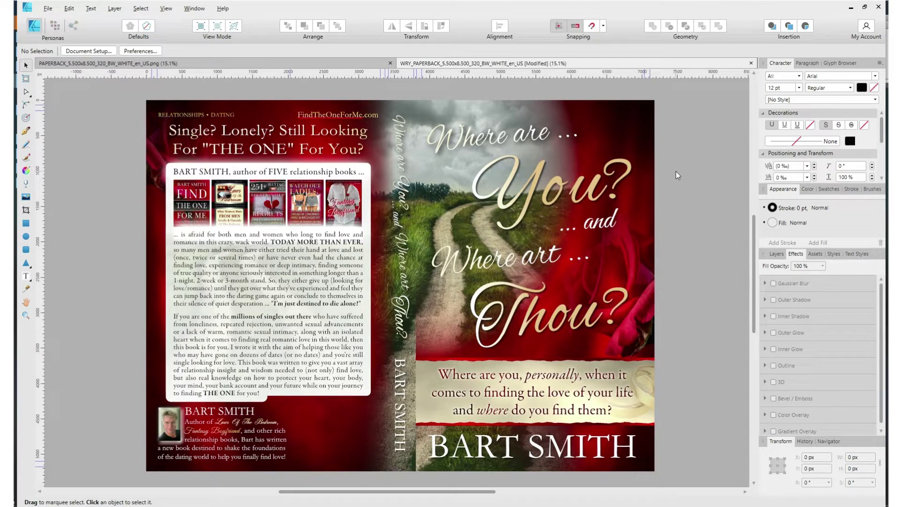
- Nudge the front cover title pieces "You?", "Where art ..." and "Thou?" individually
left_click(519, 156)
left_click_drag(535, 180, 542, 199)
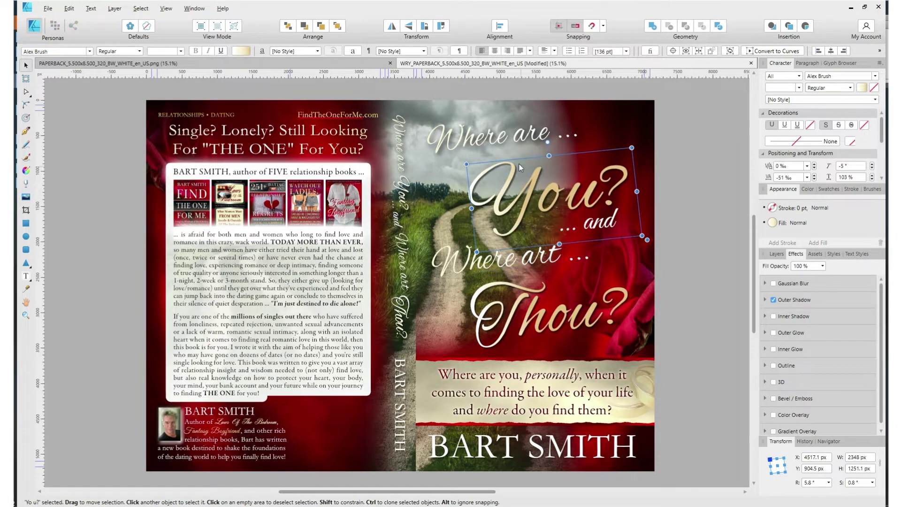
left_click(505, 142)
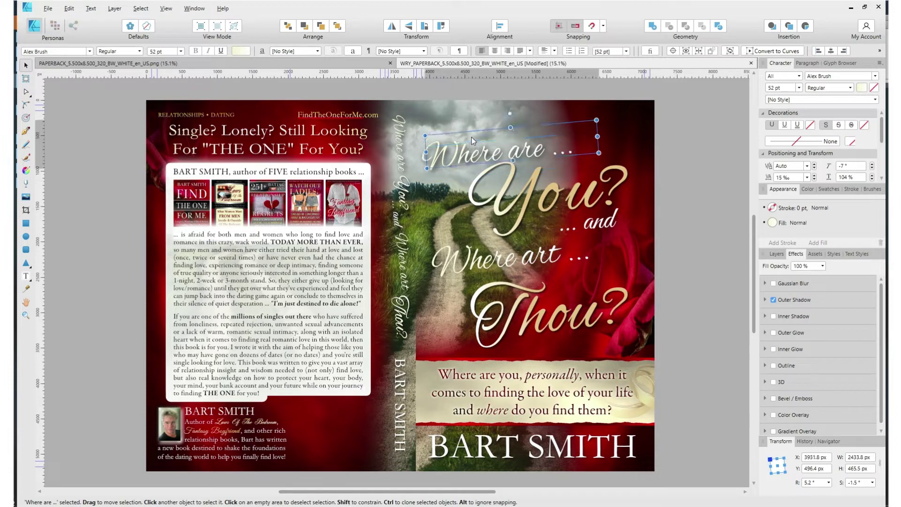
mouse_move(506, 262)
left_mouse_down()
mouse_move(485, 256)
mouse_move(496, 260)
left_mouse_up()
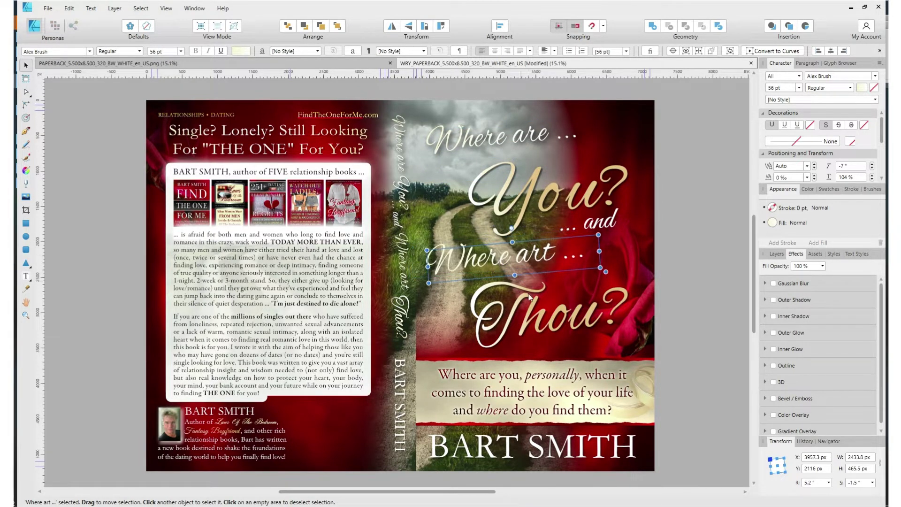
left_click(552, 320)
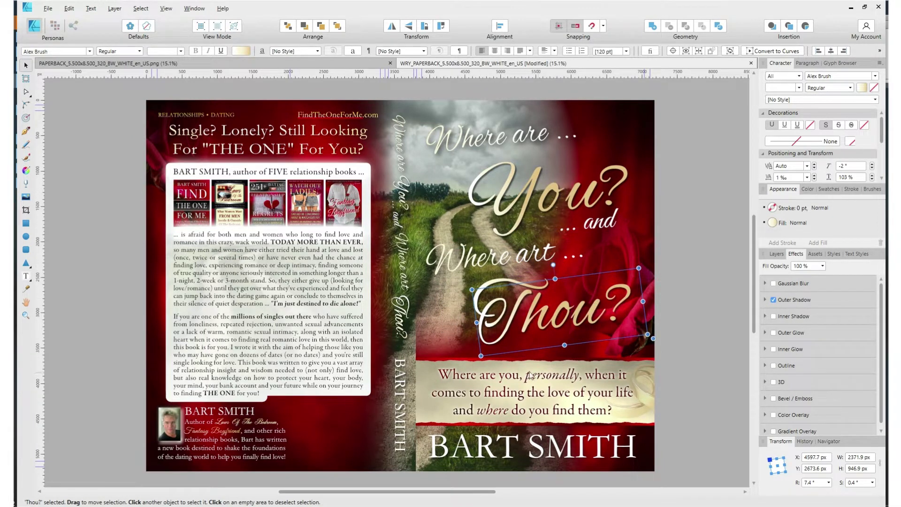
- Reposition the torn-edge banner image and the tagline text over it slightly on the front cover
left_click(430, 368)
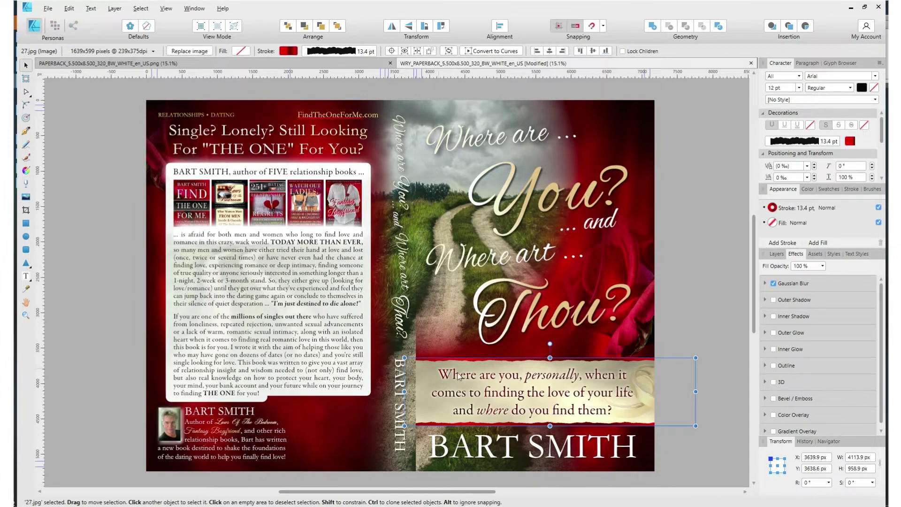
left_click(471, 378)
left_click_drag(470, 379, 432, 361)
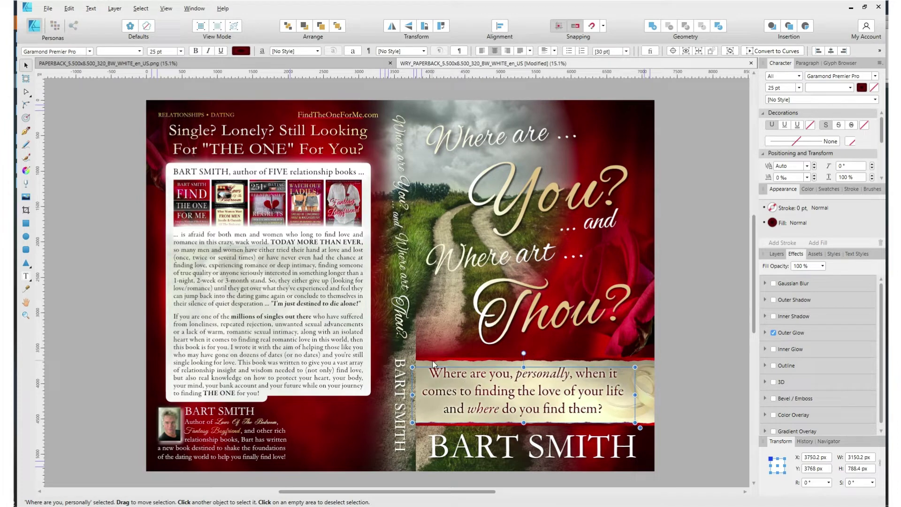
left_click(476, 360)
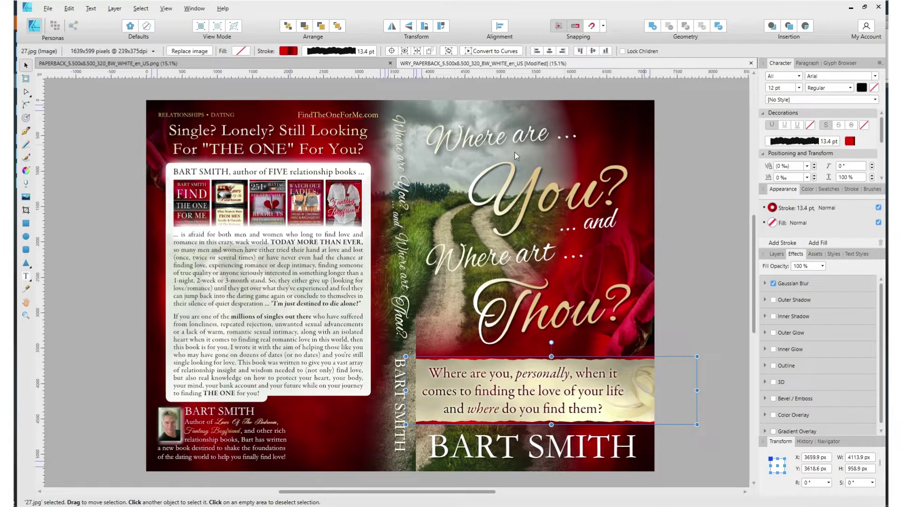
left_click_drag(510, 393, 518, 393)
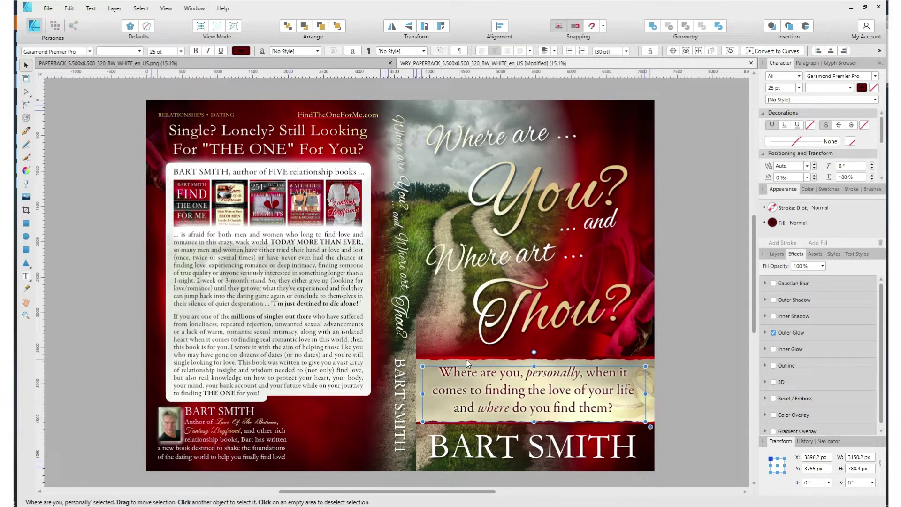
left_click(469, 359)
- Resize the author name's text frame on the front cover to about 3171 x 527 px, trying smaller and larger text sizes
left_click(518, 447)
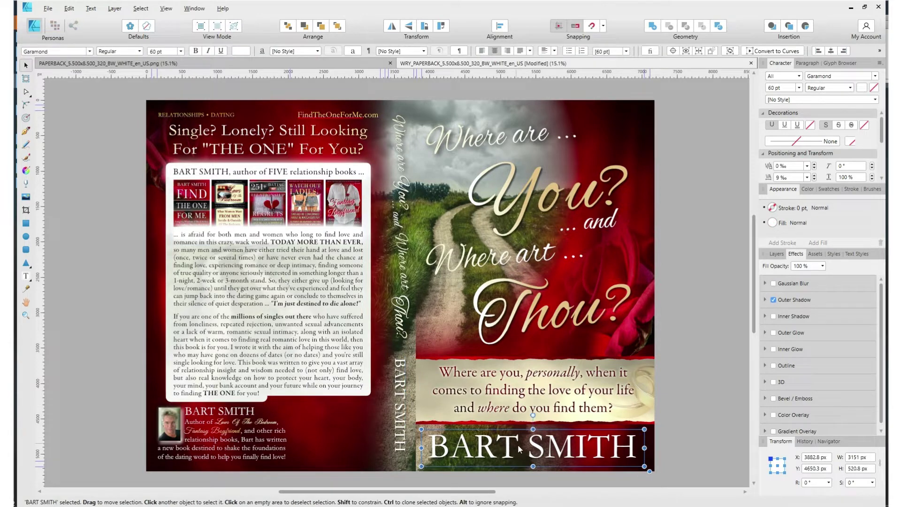
mouse_move(645, 429)
left_mouse_down()
mouse_move(614, 444)
mouse_move(646, 424)
left_mouse_up()
key("ctrl+less")
key("ctrl+less")
key("ctrl+less")
key("ctrl+less")
key("ctrl+less")
key("ctrl+less")
key("ctrl+less")
key("ctrl+less")
key("ctrl+less")
key("ctrl+less")
key("ctrl+less")
key("ctrl+less")
key("ctrl+greater")
key("ctrl+greater")
key("ctrl+greater")
key("ctrl+greater")
key("ctrl+greater")
key("ctrl+greater")
key("ctrl+greater")
key("ctrl+greater")
key("ctrl+greater")
key("ctrl+greater")
key("ctrl+greater")
key("ctrl+greater")
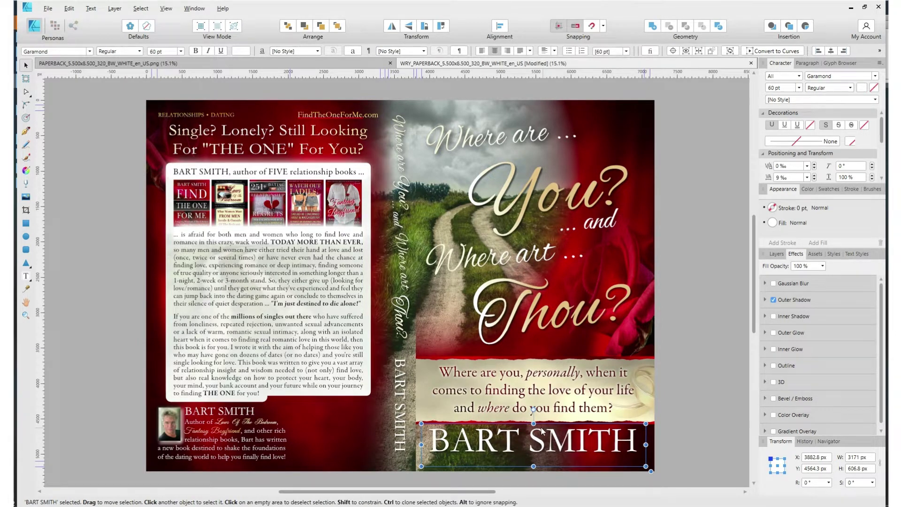
left_click_drag(534, 424, 537, 429)
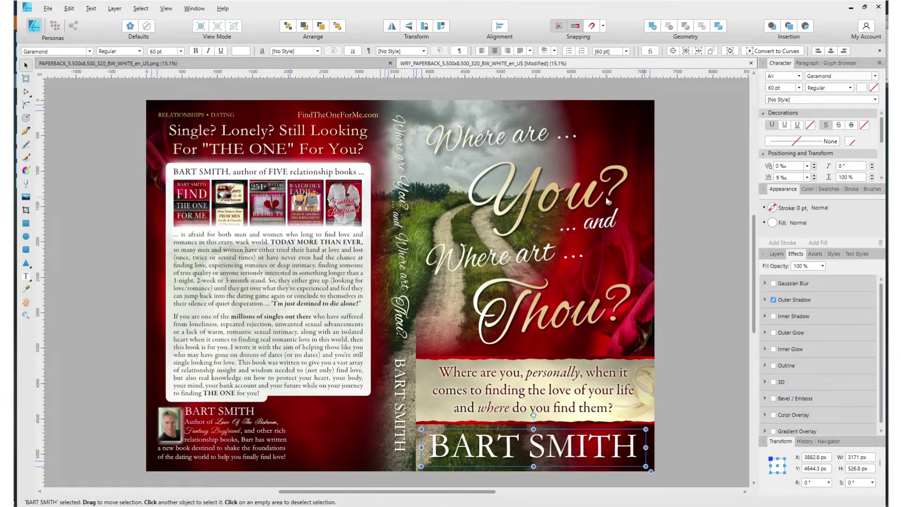
- Try moving the rose image from the front cover's outer edge toward the middle of the title
left_click(637, 260)
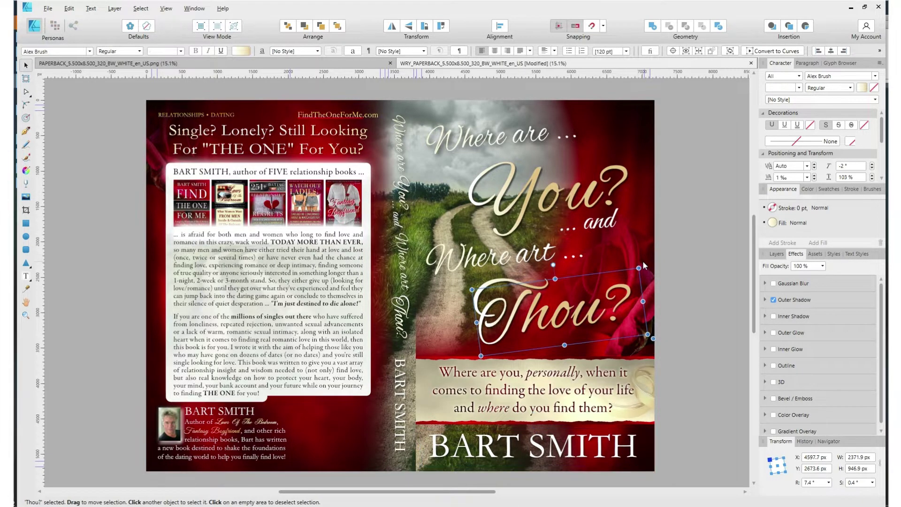
left_click(644, 258)
left_click_drag(641, 258, 558, 223)
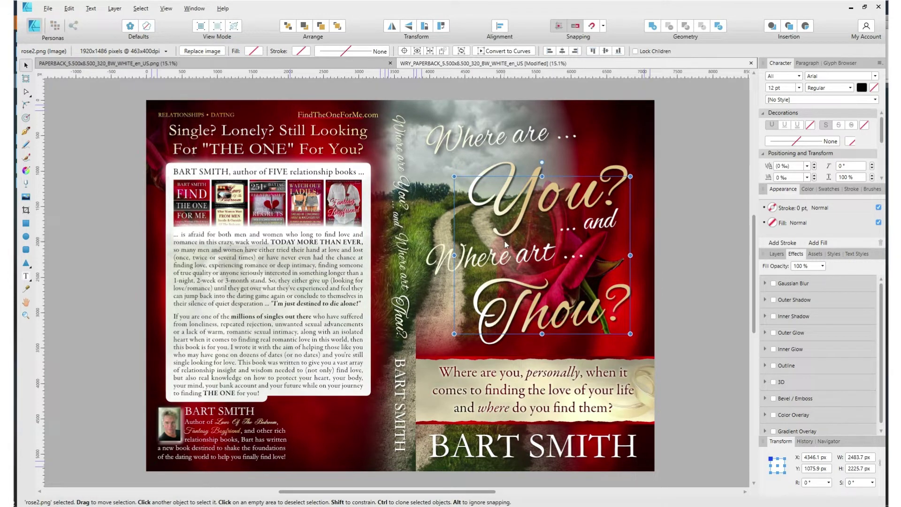
- Move the country path image to about X 3872, Y -482 px and the red background image bd40.jpg to about X 3692, Y -52 px
left_click(445, 197)
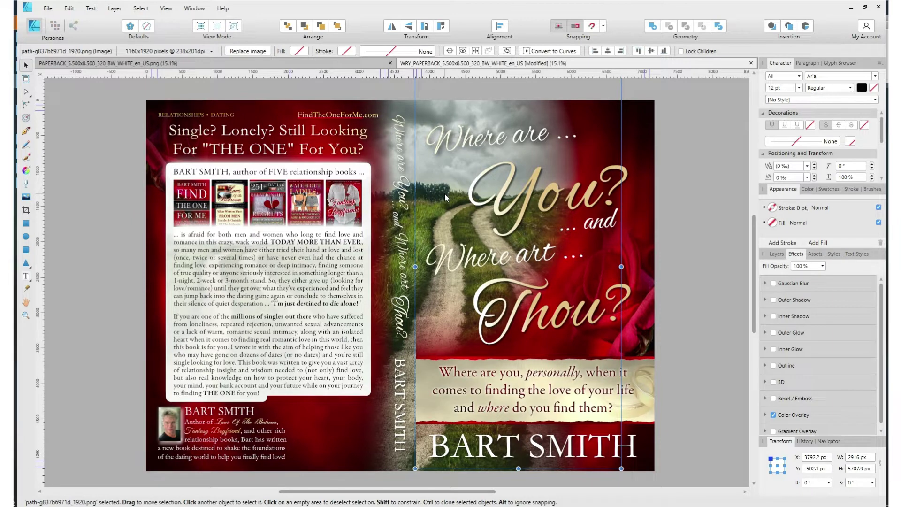
mouse_move(451, 196)
left_mouse_down()
mouse_move(435, 187)
mouse_move(451, 208)
mouse_move(457, 197)
left_mouse_up()
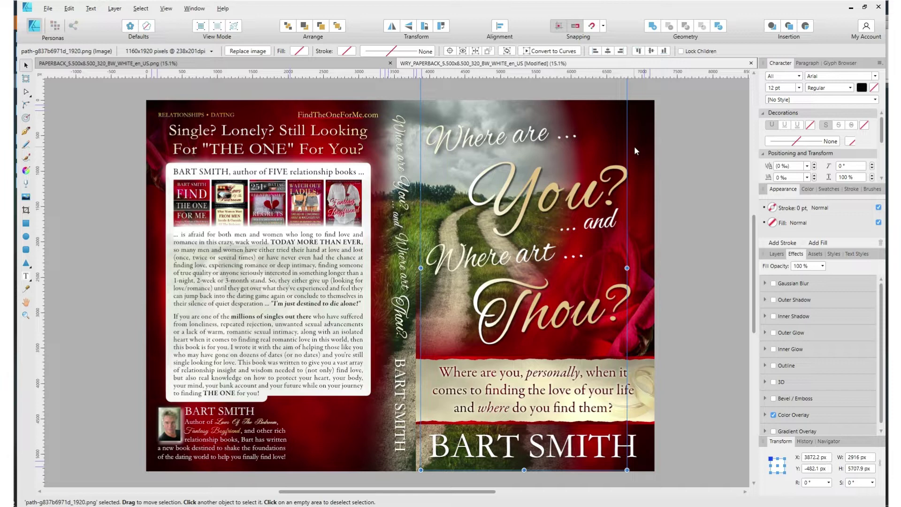
left_click(639, 134)
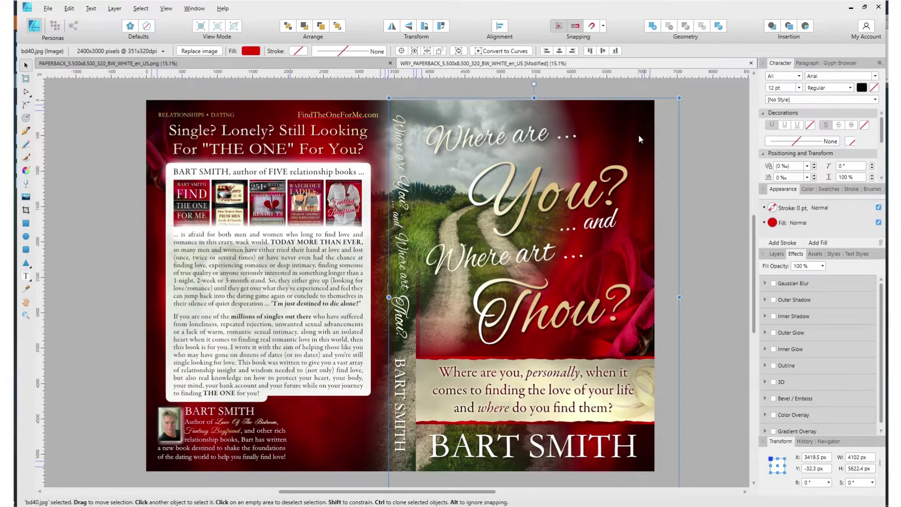
left_click_drag(630, 133, 654, 136)
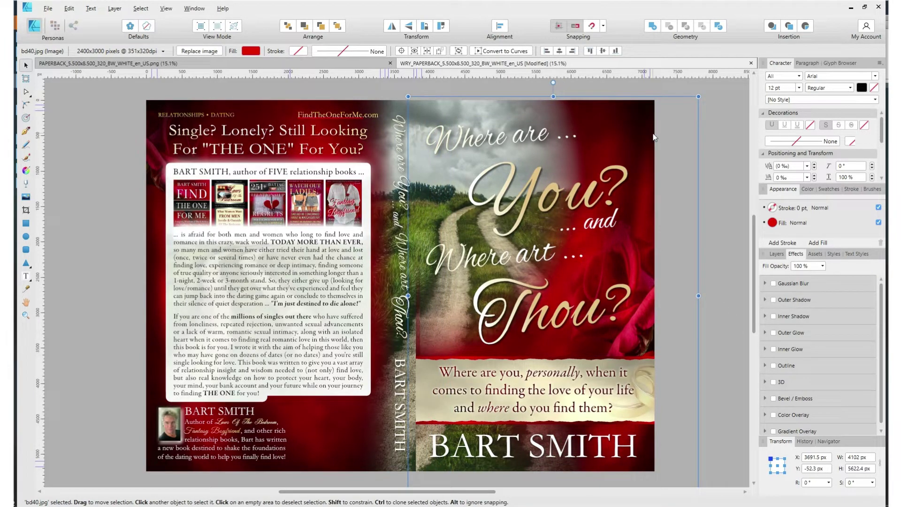
- Nudge the separate "You?" text object on the book's spine slightly
left_click(408, 146)
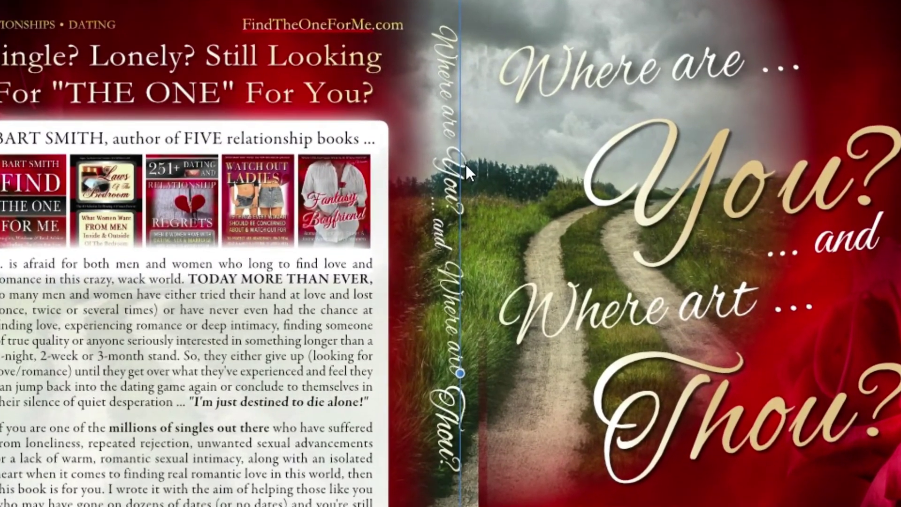
left_click(434, 196)
mouse_move(465, 198)
left_mouse_down()
mouse_move(459, 184)
mouse_move(488, 187)
mouse_move(459, 195)
mouse_move(477, 199)
mouse_move(461, 190)
left_mouse_up()
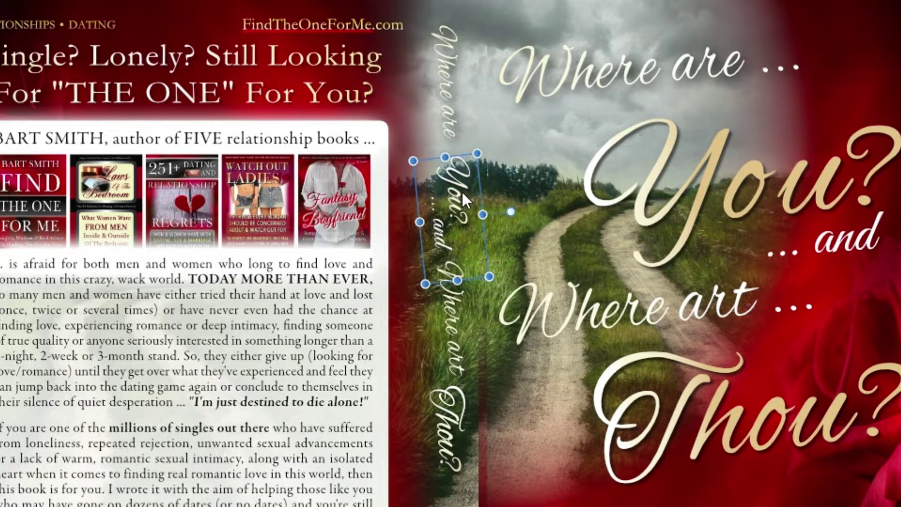
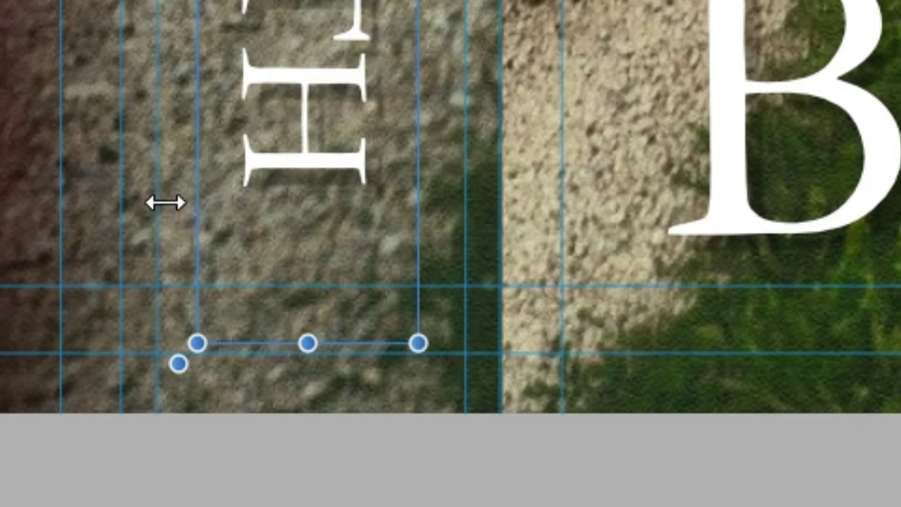
- Resize the author name's text frame on the front cover to about 3146 x 527 px at X 3883, Y 4642 px
left_click(184, 214)
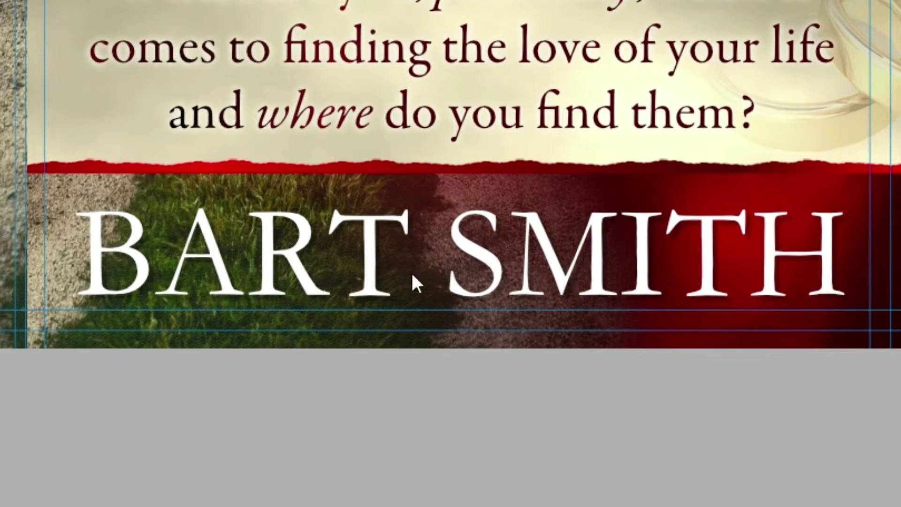
left_click(629, 266)
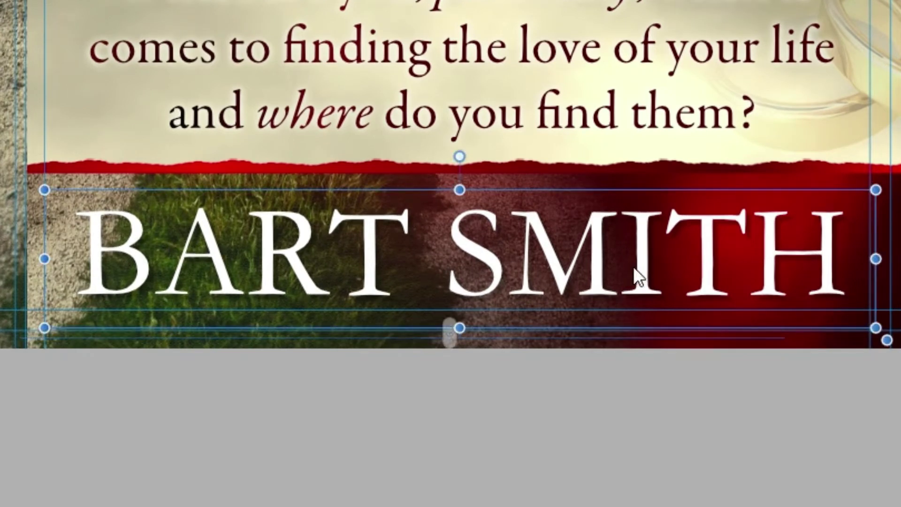
mouse_move(862, 254)
left_mouse_down()
mouse_move(855, 257)
mouse_move(868, 249)
left_mouse_up()
left_click_drag(759, 287, 759, 288)
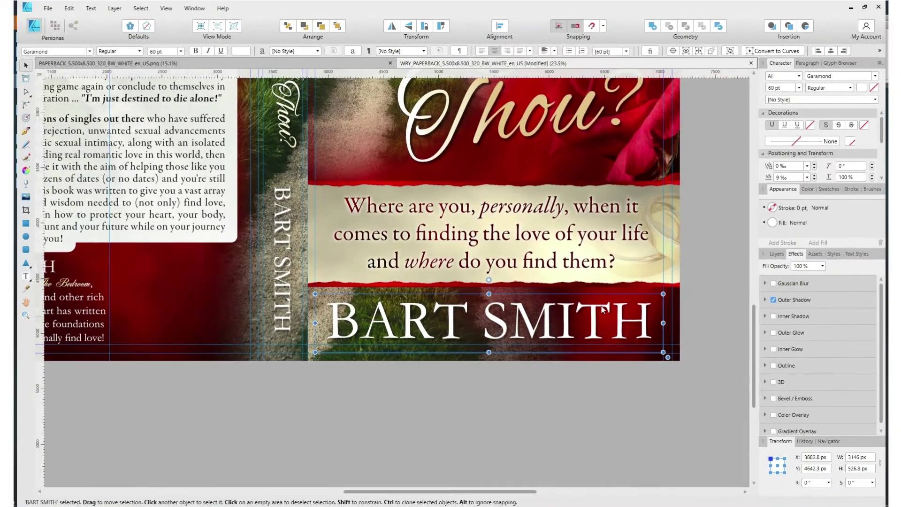
- Move the country path image on the front cover to about X 3814, Y -286 px
left_click(410, 235)
scroll(410, 235, "up", 5)
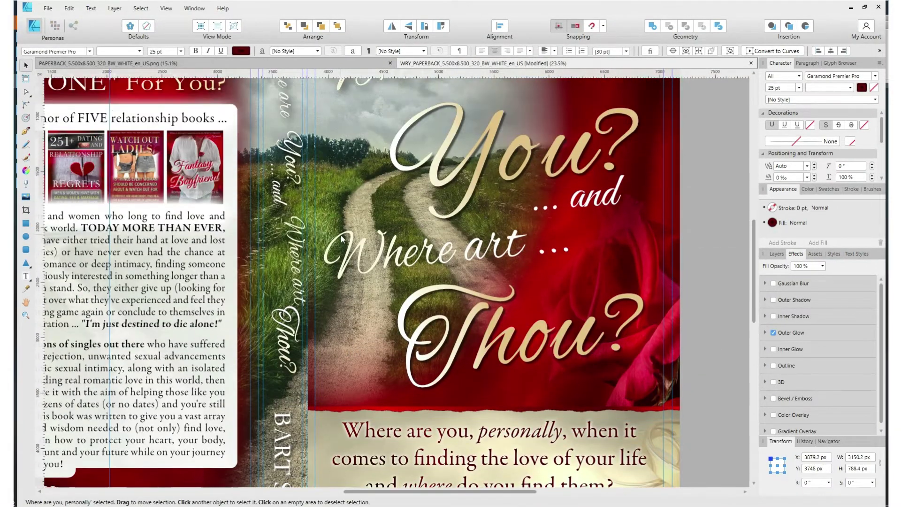
scroll(340, 175, "up", 1)
scroll(346, 202, "down", 1)
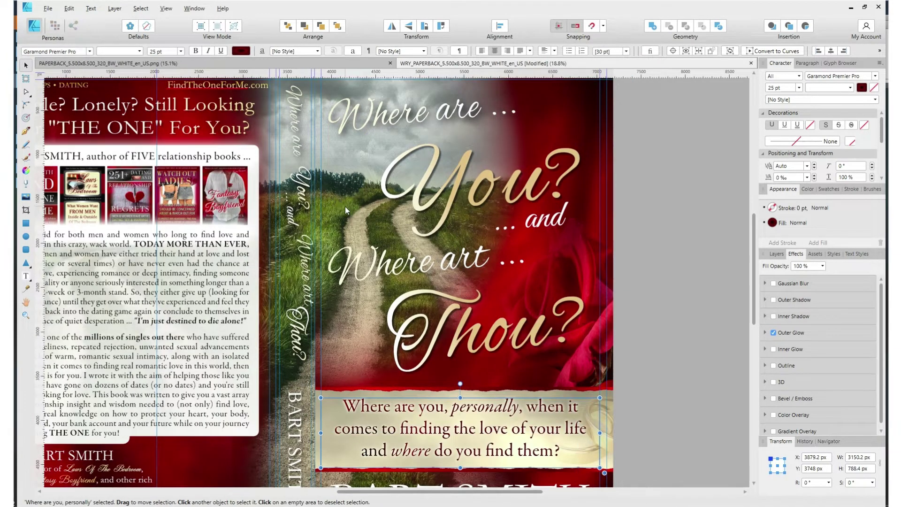
left_click(346, 209)
mouse_move(341, 215)
left_mouse_down()
mouse_move(370, 212)
mouse_move(397, 226)
mouse_move(336, 231)
left_mouse_up()
scroll(317, 229, "up", 1)
scroll(317, 229, "up", 2)
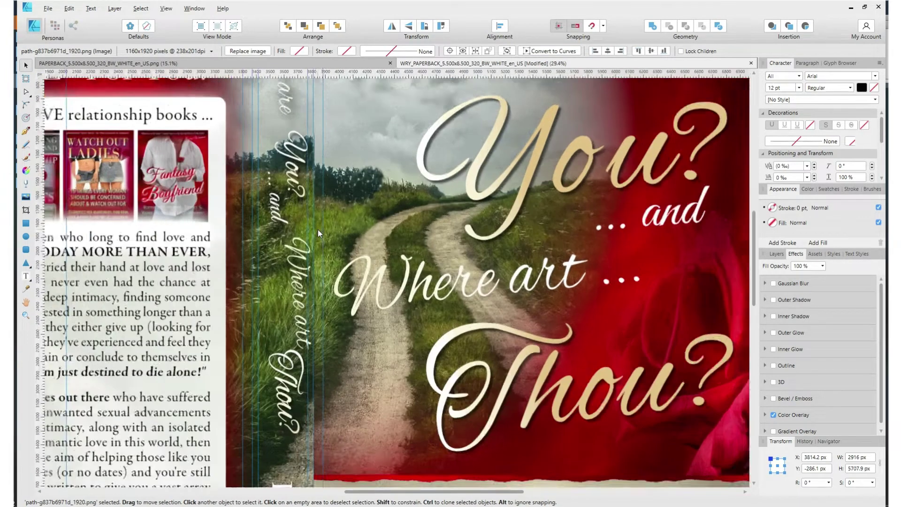
- Realign the country path image with its continuation on the spine at about X 3812, Y -476 px
scroll(318, 217, "up", 3)
scroll(318, 218, "up", 1)
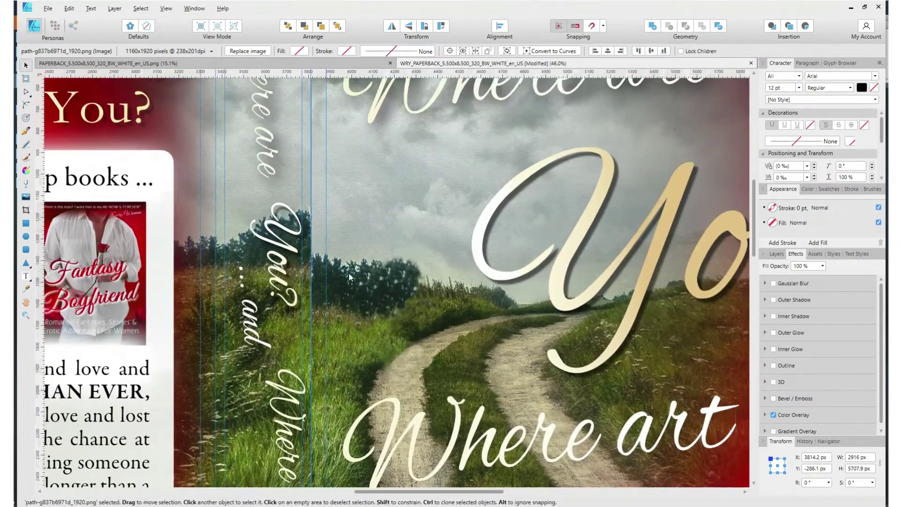
left_click_drag(351, 280, 350, 253)
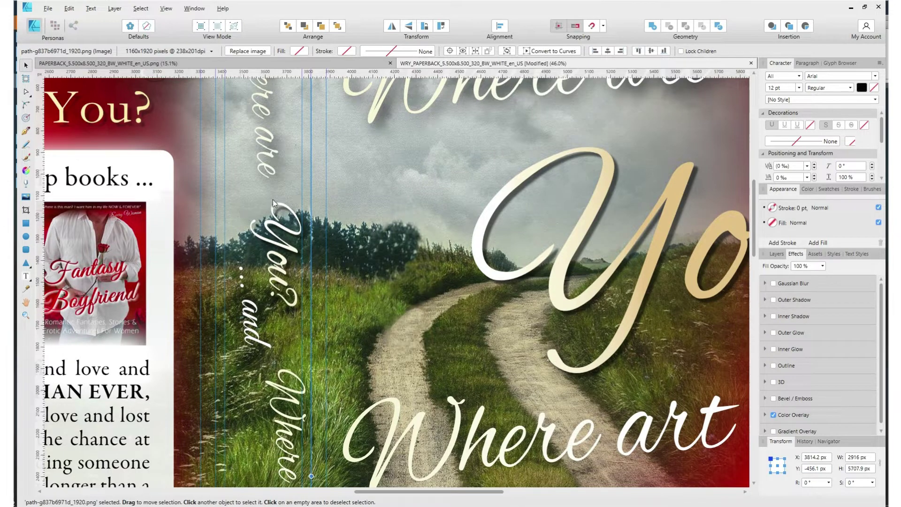
left_click_drag(356, 203, 378, 237)
scroll(391, 239, "down", 1)
scroll(391, 239, "down", 2)
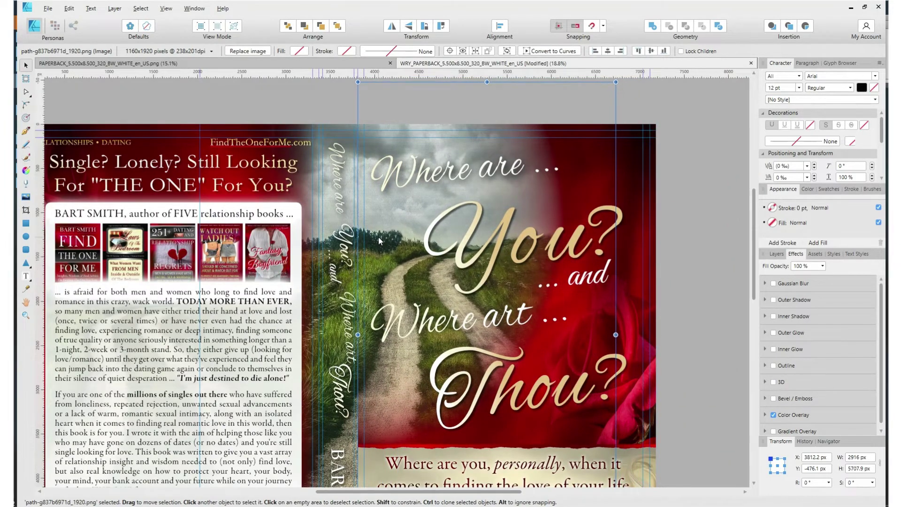
- Fine-tune the country path image to X 3812.2, Y -475.1 px and check its join with the spine
scroll(378, 237, "up", 5)
key("Right")
key("Down")
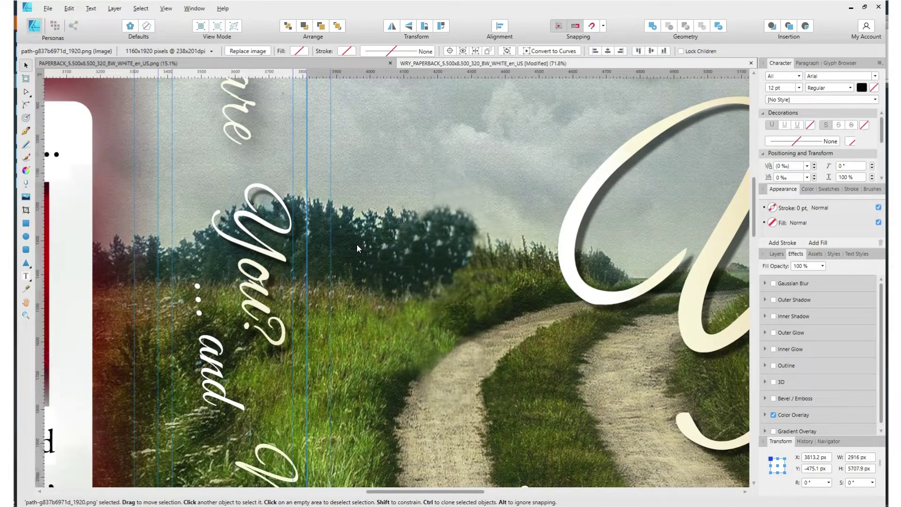
key("Left")
scroll(356, 244, "down", 2)
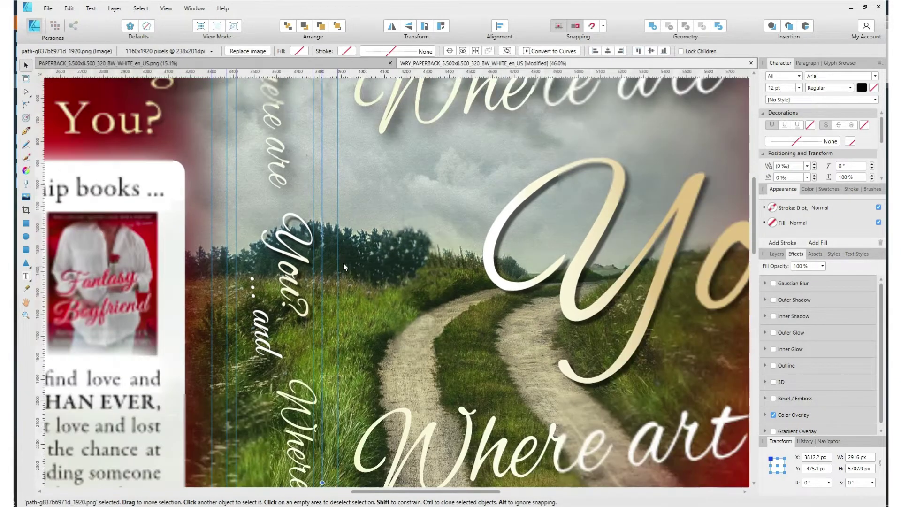
scroll(273, 310, "down", 3)
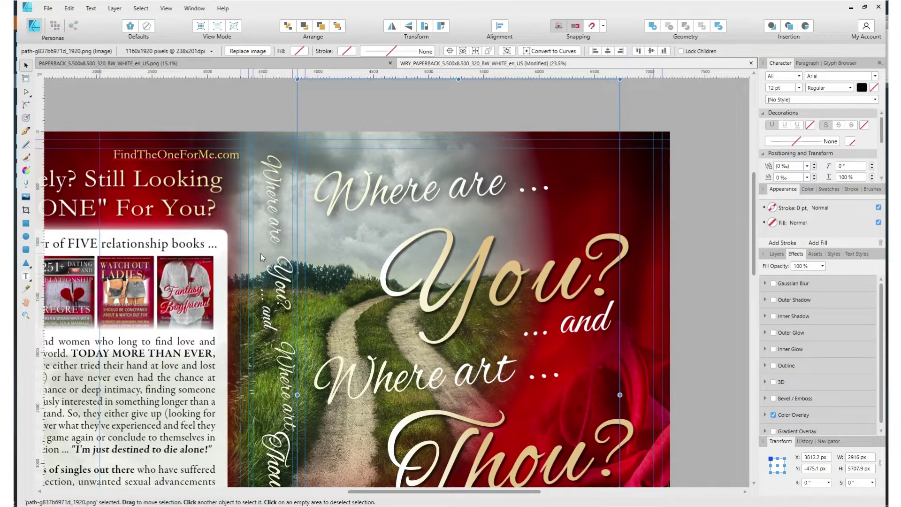
scroll(269, 258, "down", 3)
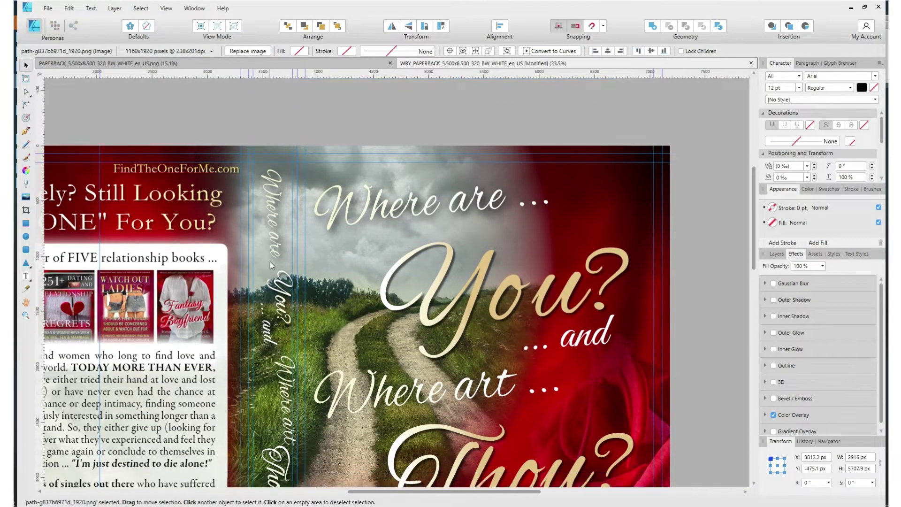
scroll(272, 281, "up", 3)
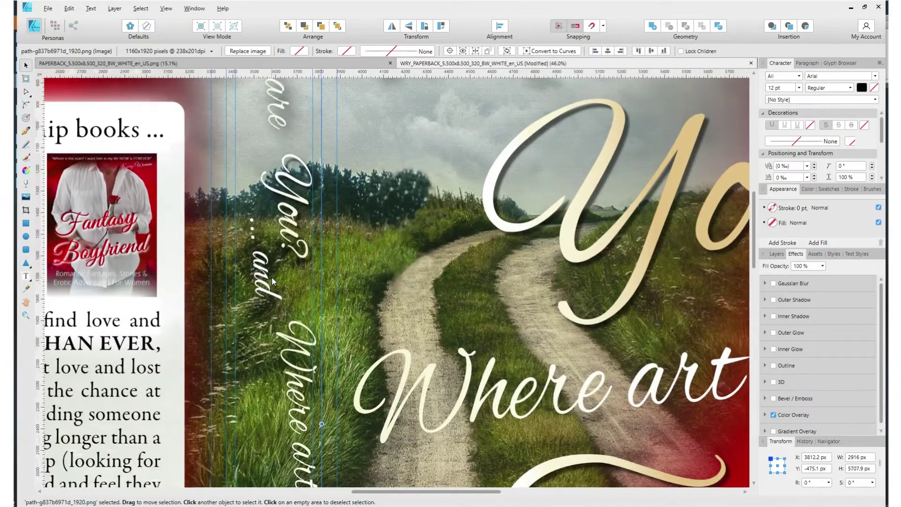
scroll(272, 278, "down", 5)
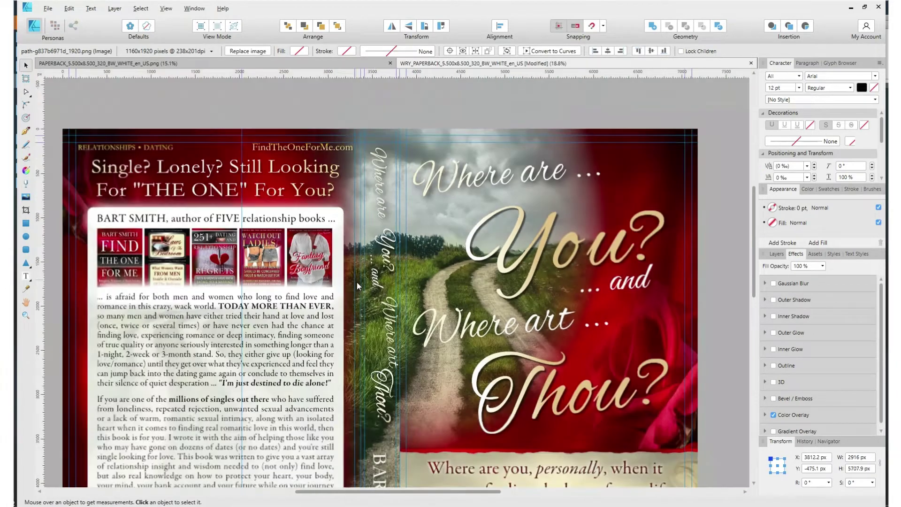
scroll(351, 294, "down", 3)
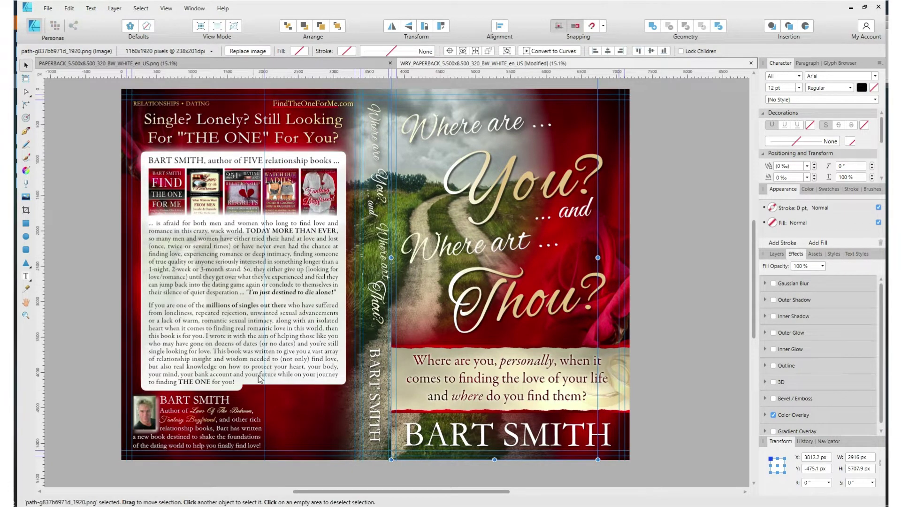
- Slide the back cover's red background image bd40.jpg over the front cover and return it to about X 7, Y -166 px
left_click(274, 404)
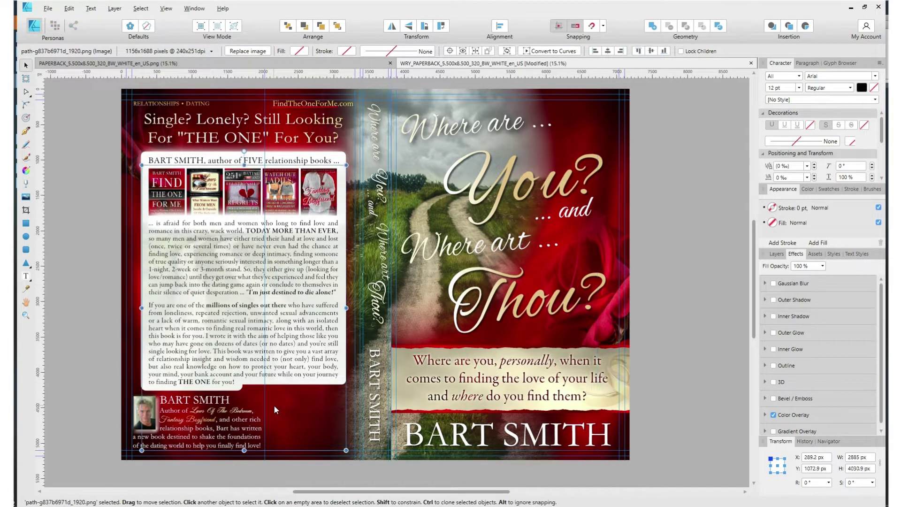
left_click(135, 310)
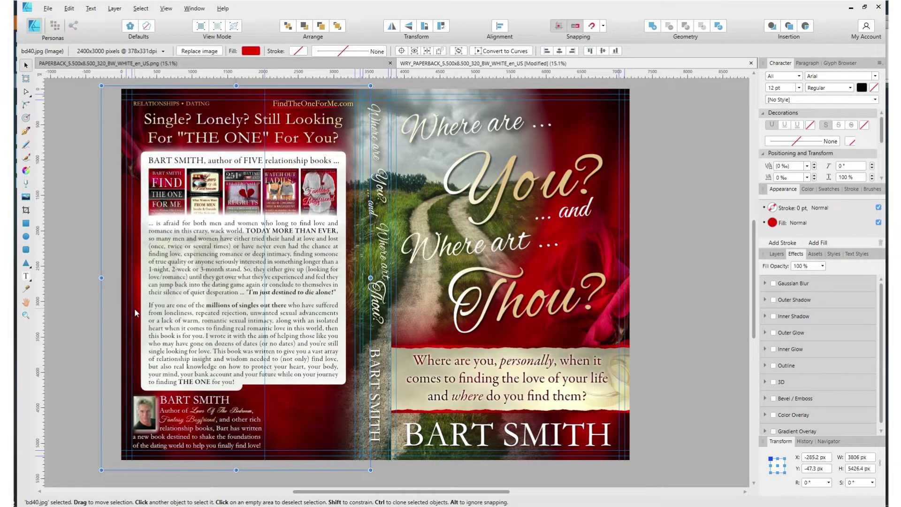
left_click_drag(134, 308, 302, 316)
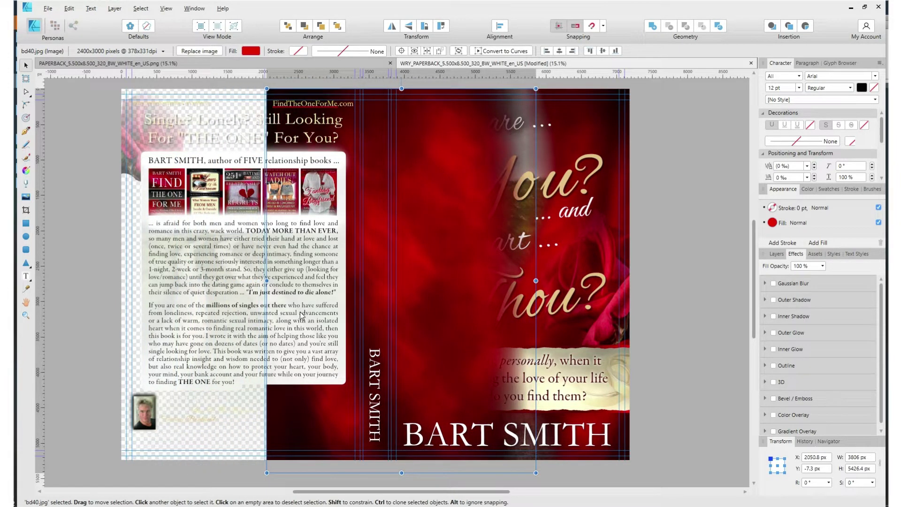
left_click_drag(301, 315, 221, 314)
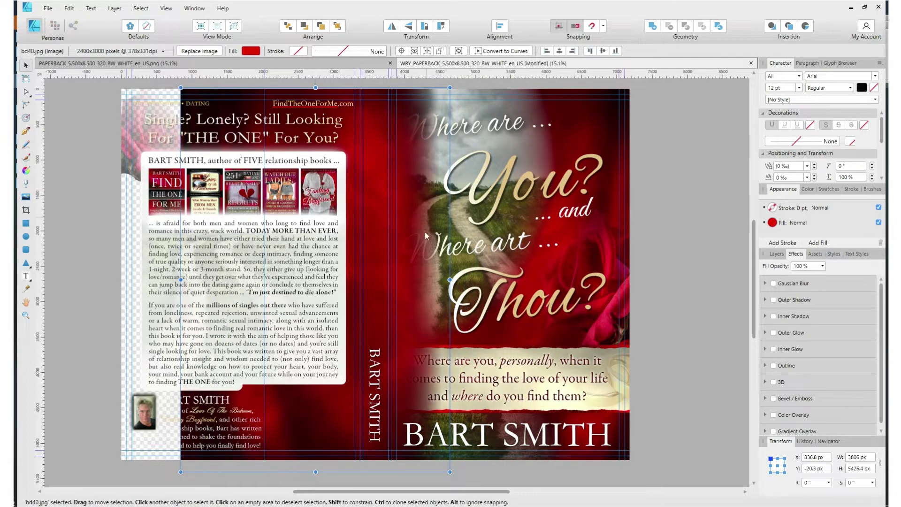
left_click_drag(375, 253, 317, 244)
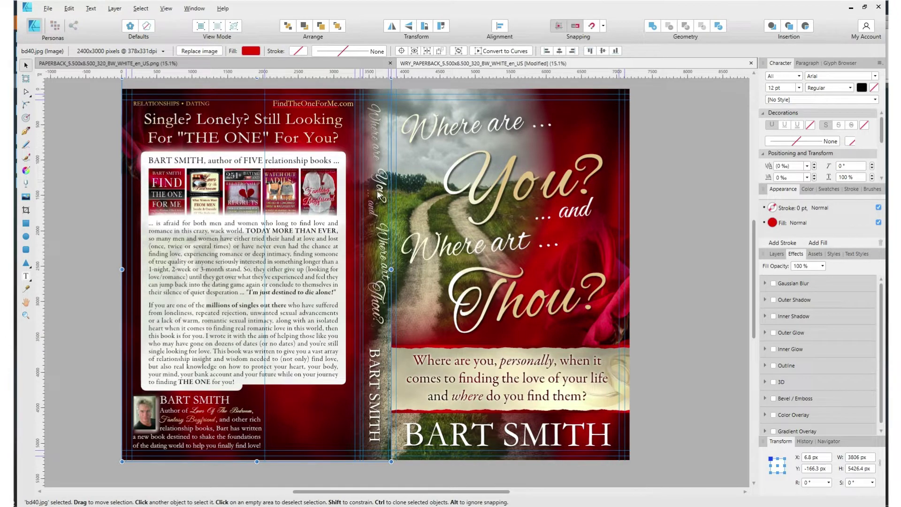
- Pull the back cover's red background image clear of the spine and bring it back to about X -27, Y -146 px
scroll(379, 266, "up", 3)
scroll(381, 266, "up", 1)
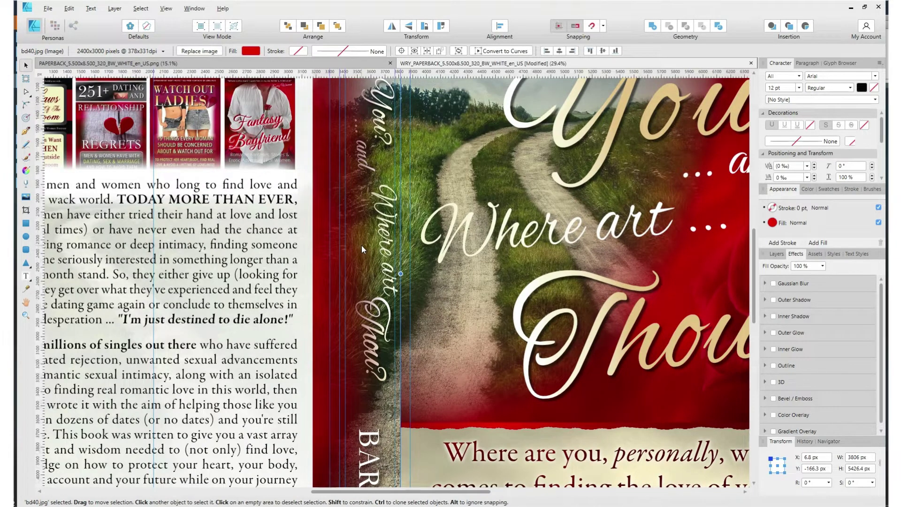
left_click_drag(324, 247, 226, 247)
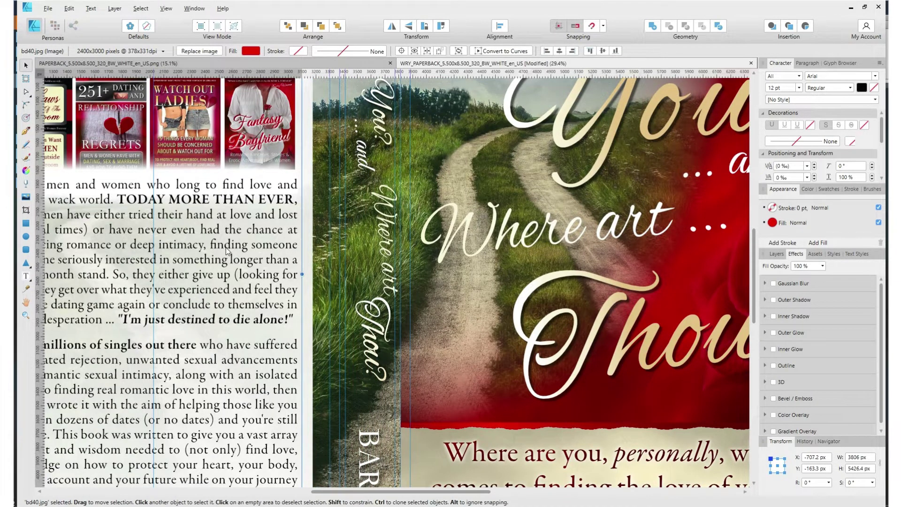
left_click_drag(227, 247, 321, 250)
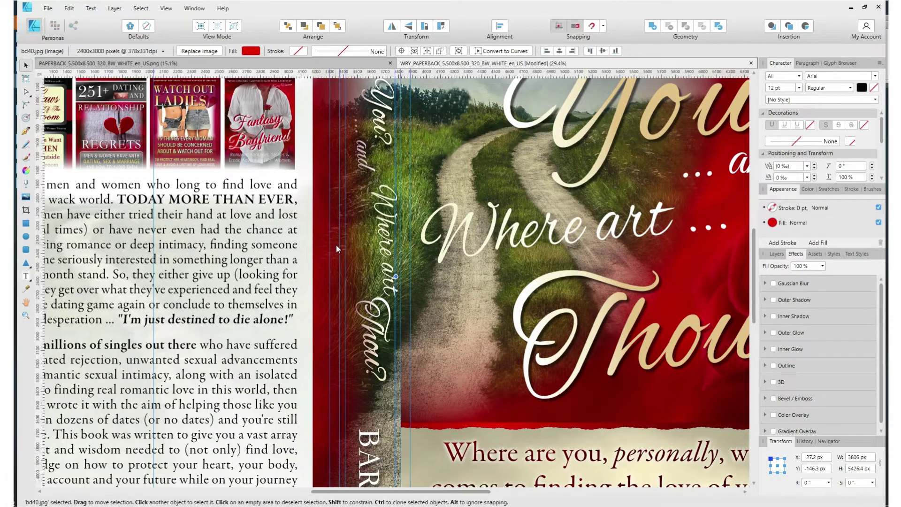
scroll(396, 276, "down", 4)
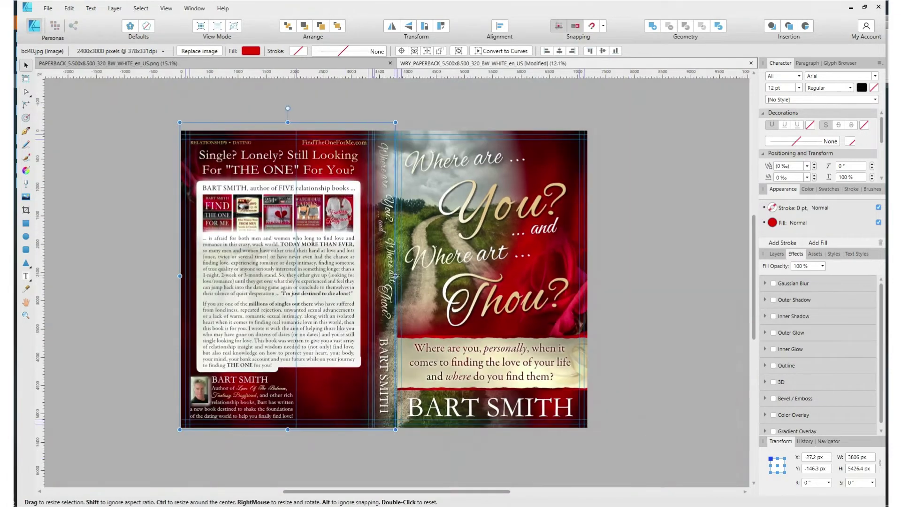
scroll(396, 276, "up", 1)
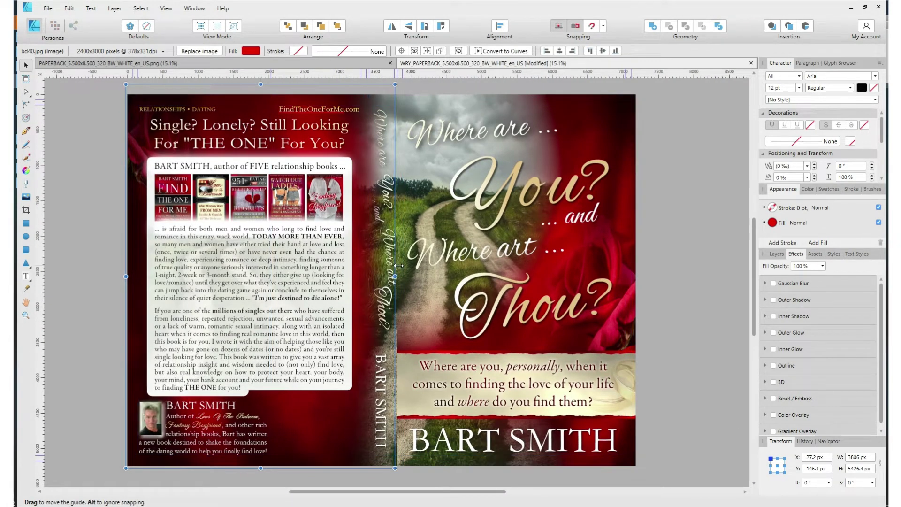
- Shift the back cover's red background image slightly farther from the front cover, to about X -68, Y -148 px
left_click(512, 237)
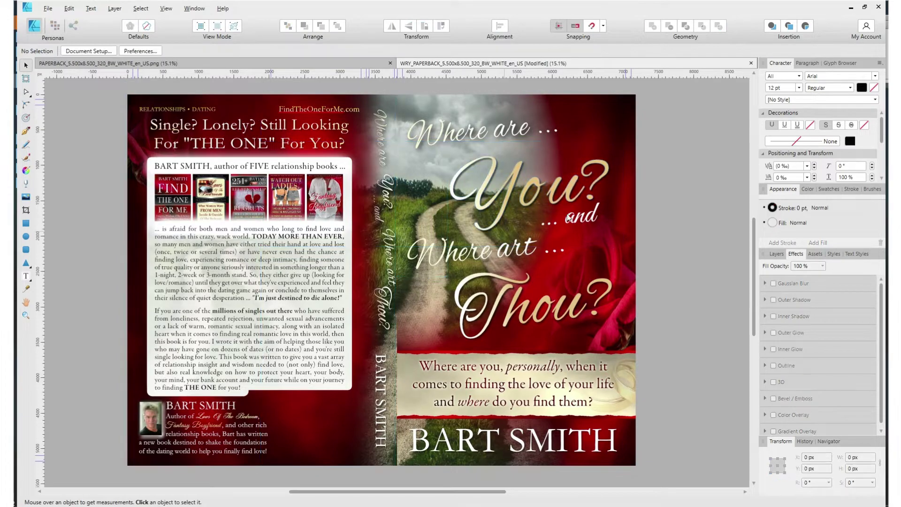
scroll(380, 213, "up", 5)
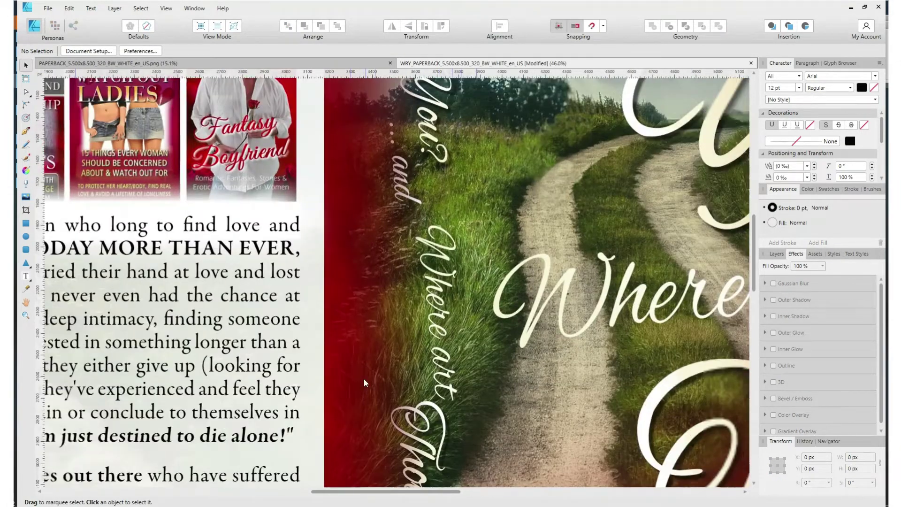
left_click(344, 295)
scroll(376, 298, "down", 4)
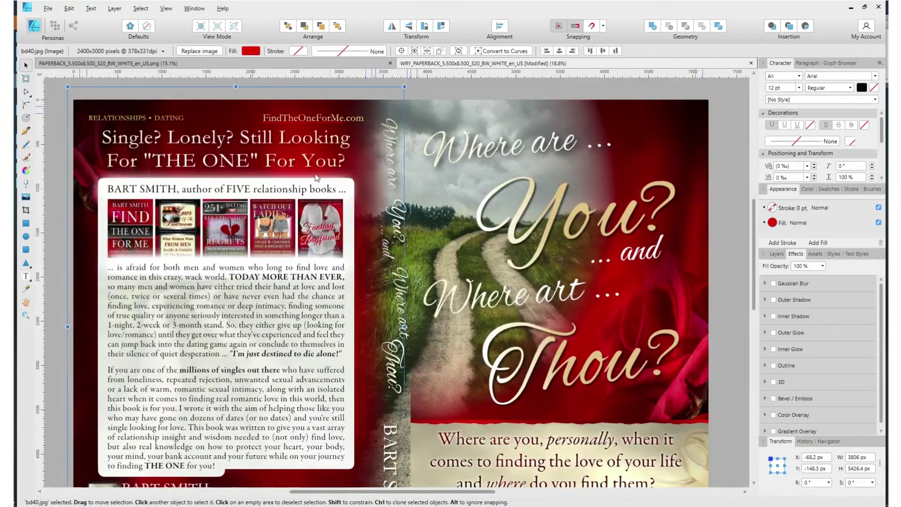
- Move the "Single? Lonely?" headline away from its place on the back cover and return it to about X 162, Y 317 px
left_click(304, 161)
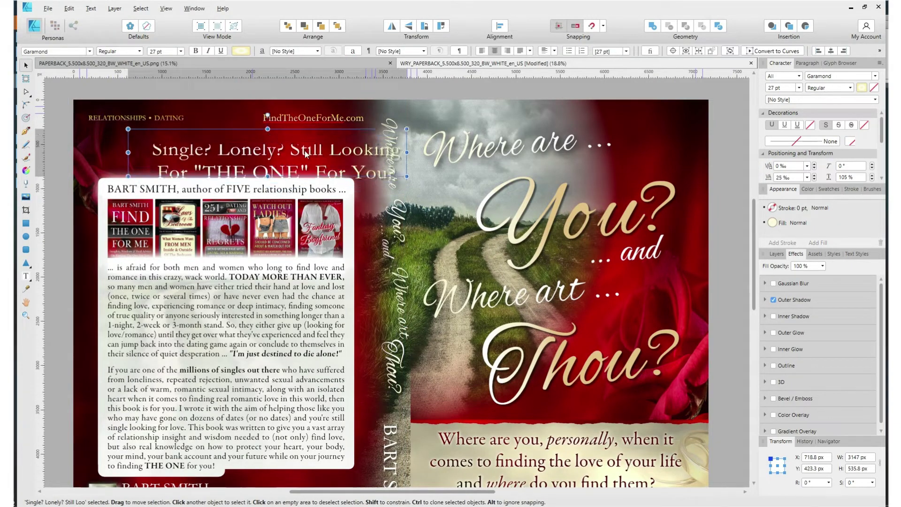
left_click_drag(300, 161, 289, 161)
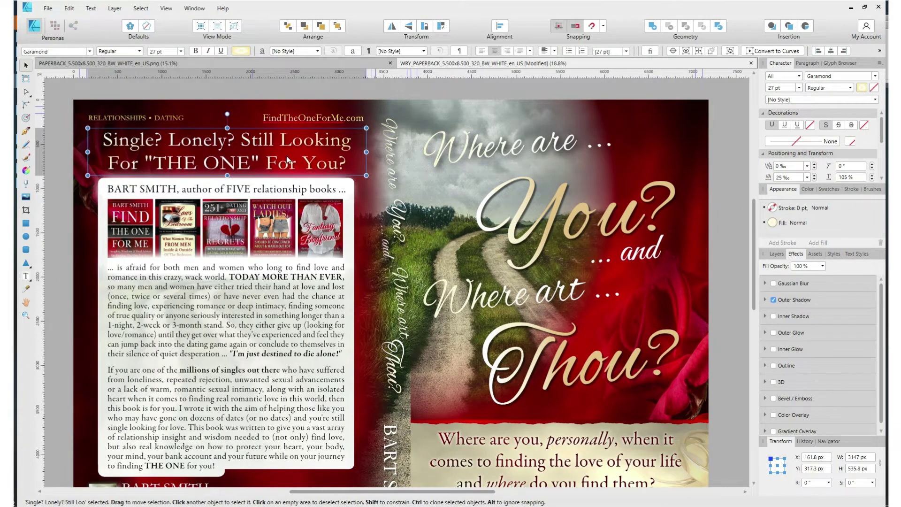
- Select the author tagline on the back cover, followed by the image strip of five book covers beneath it
left_click(268, 195)
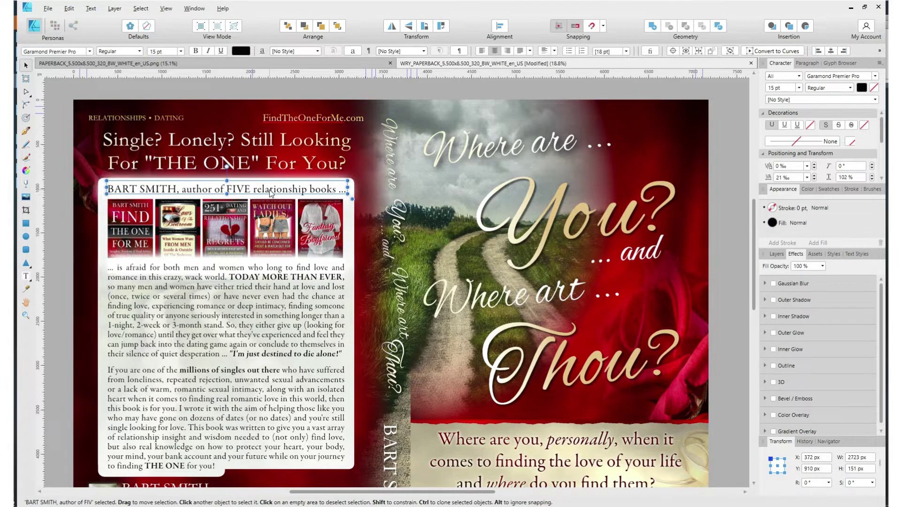
scroll(271, 192, "up", 3)
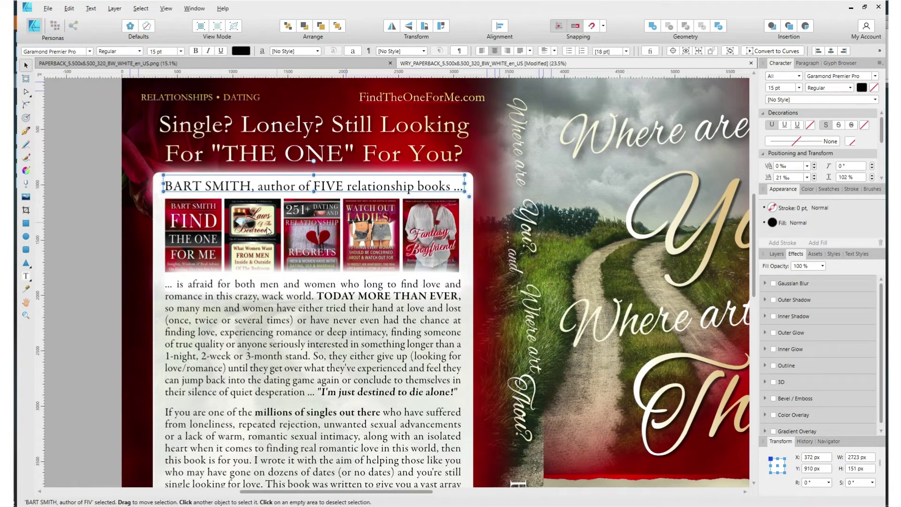
left_click(268, 230)
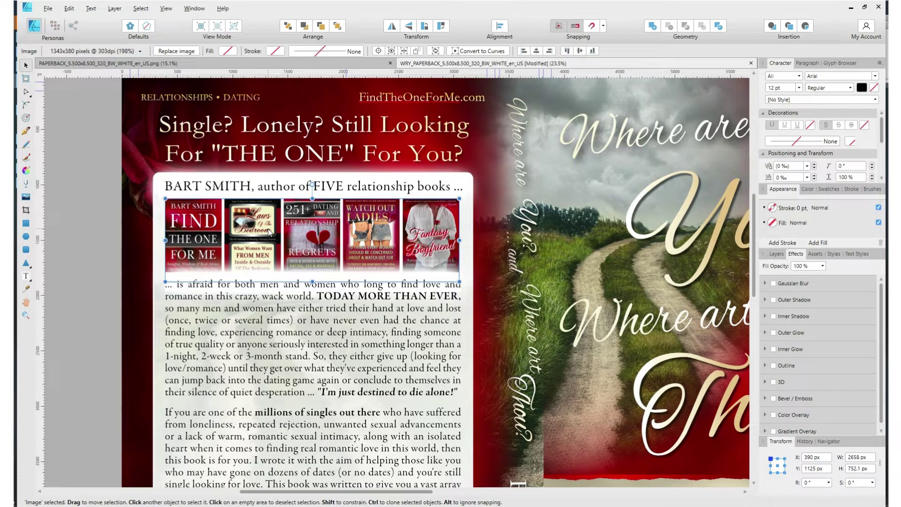
- Resize the image strip of five book covers on the back cover to about 2651 × 750 px
mouse_move(460, 282)
left_mouse_down()
mouse_move(371, 245)
mouse_move(468, 280)
left_mouse_up()
left_click(462, 291)
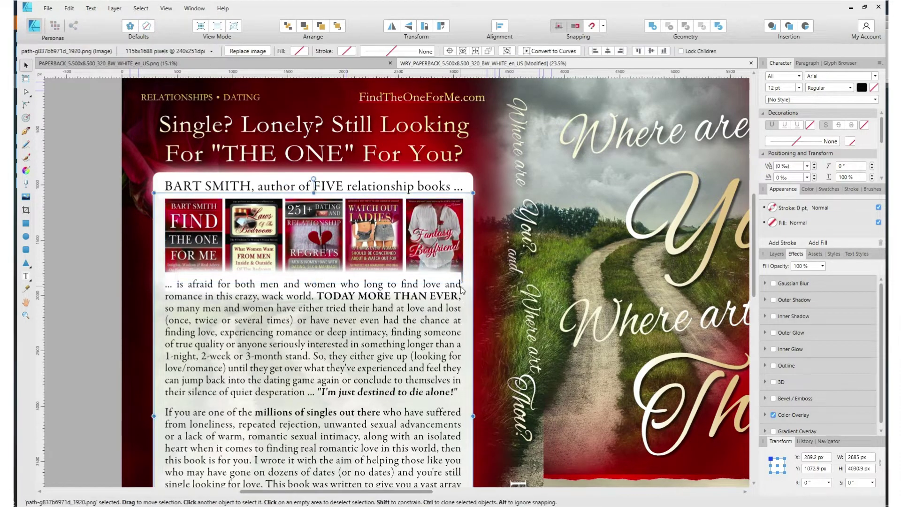
left_click(458, 265)
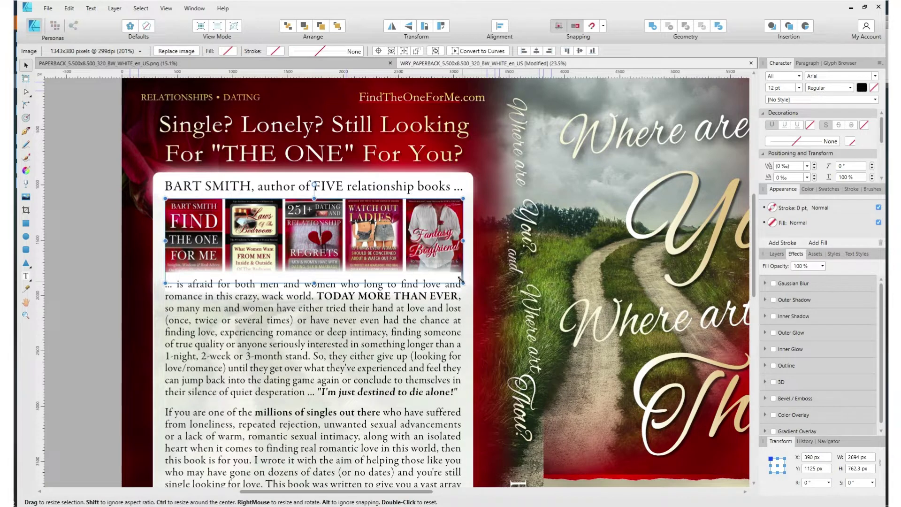
left_click_drag(460, 278, 459, 282)
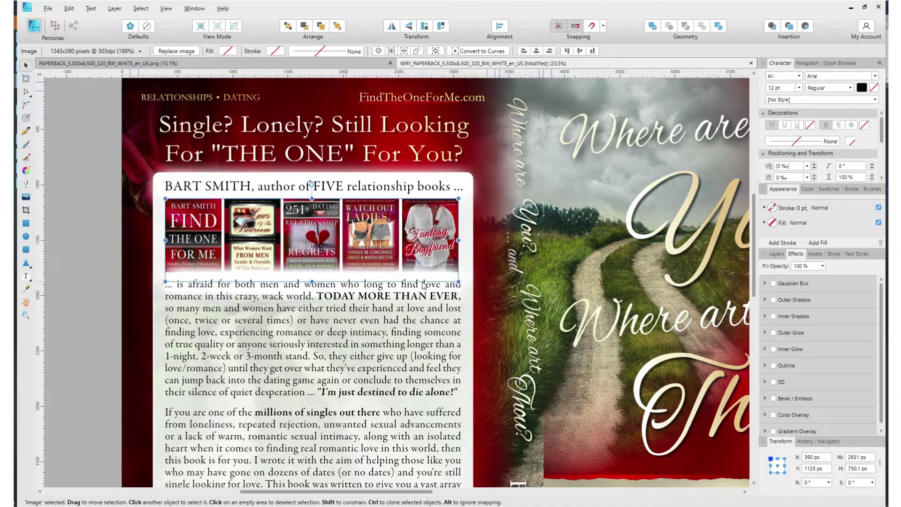
- Pull the blurb text down to about Y 2174 px and move the white glowing strip up across the book covers
left_click(269, 322)
left_click_drag(334, 321, 331, 356)
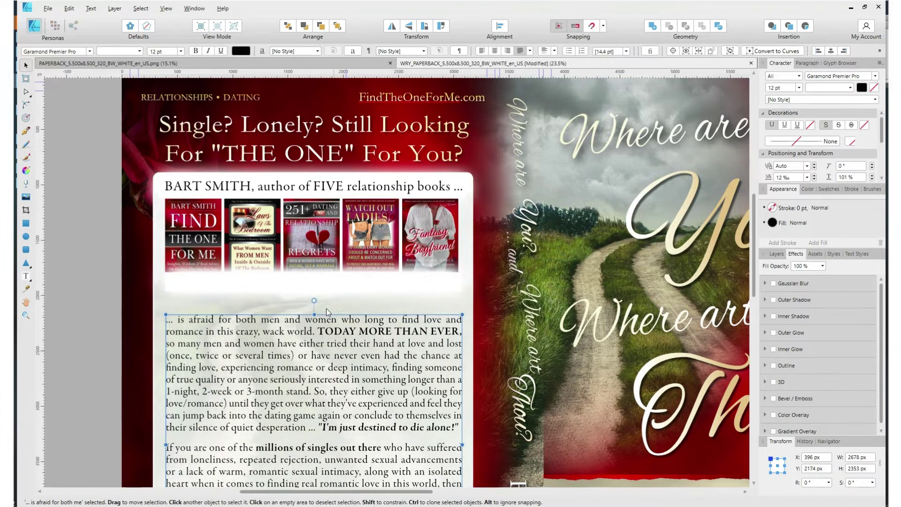
left_click(241, 285)
left_click_drag(264, 282, 266, 252)
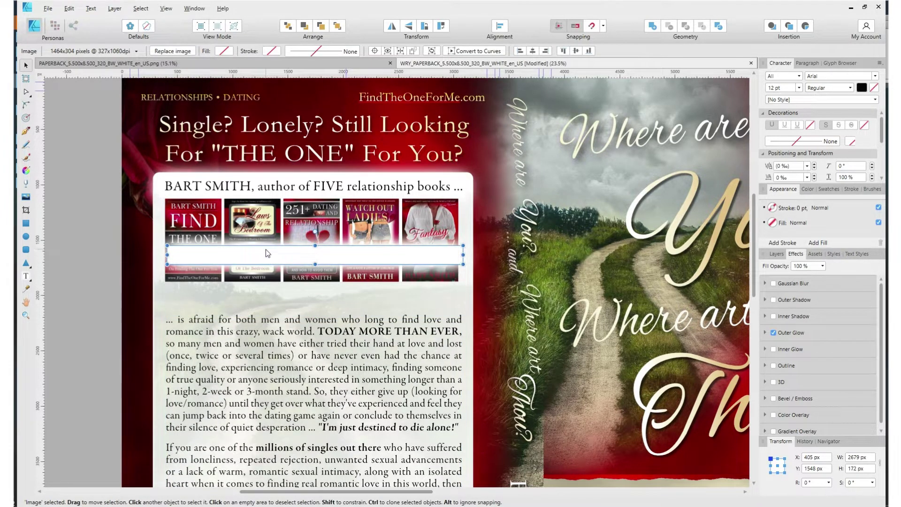
- Place the white strip over the covers' lower edge at about X 381, Y 1812 px and bring the blurb back to about Y 1864 px
scroll(266, 249, "up", 2)
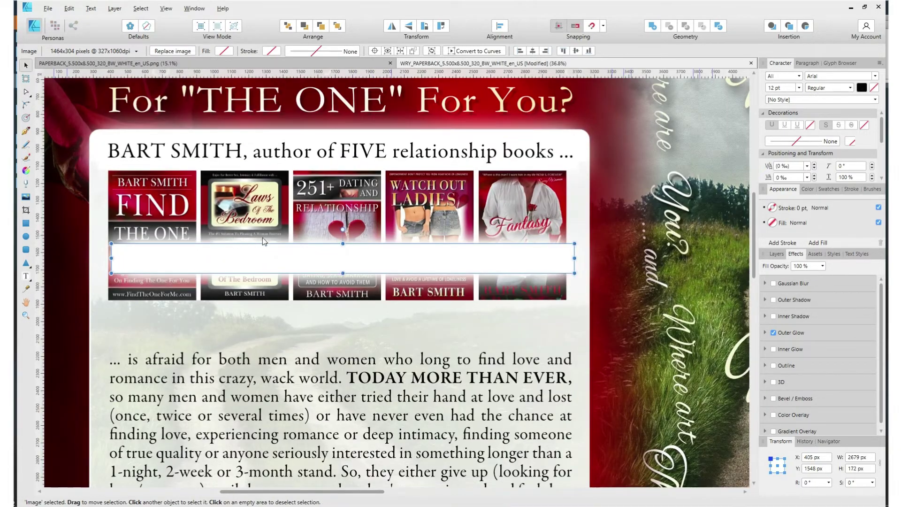
left_click_drag(418, 262, 406, 298)
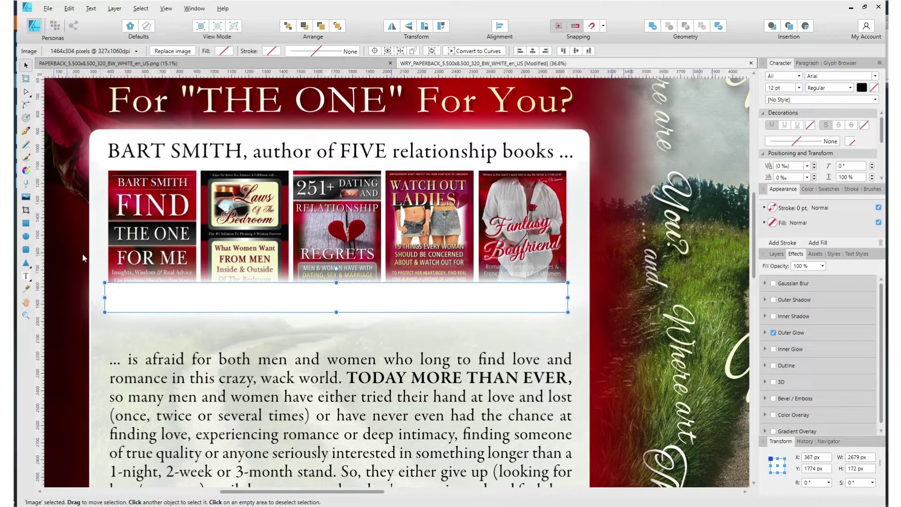
left_click(56, 284)
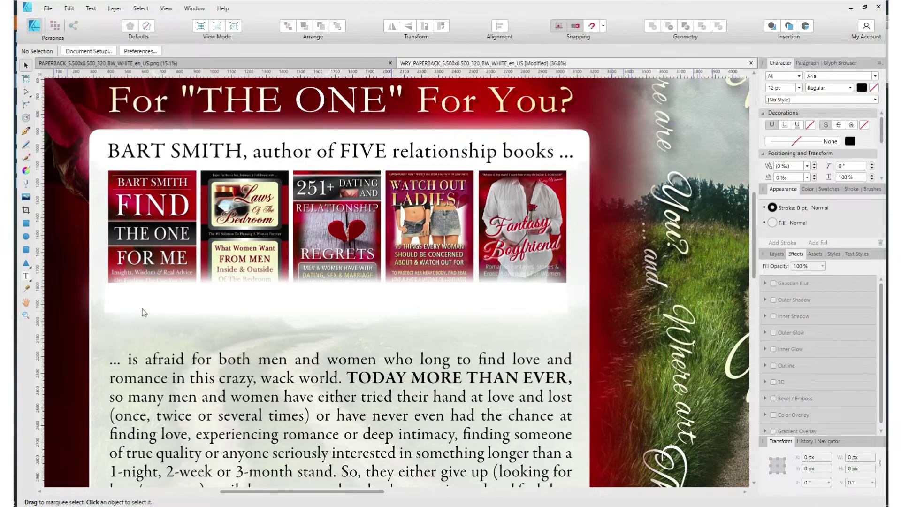
left_click_drag(175, 304, 178, 313)
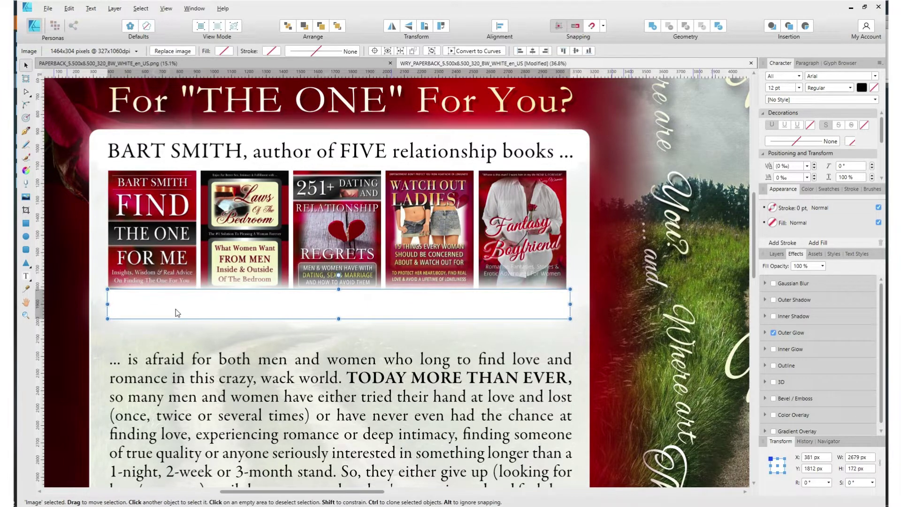
left_click(197, 377)
left_click_drag(281, 405, 277, 350)
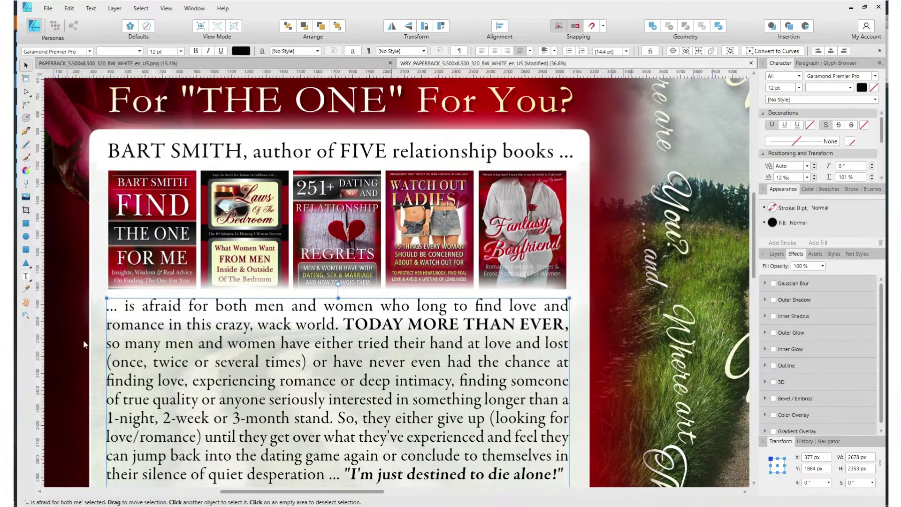
- Move the blurb text off the pale path panel, select the panel, and return the text to about X 393, Y 1864 px
scroll(234, 363, "down", 4)
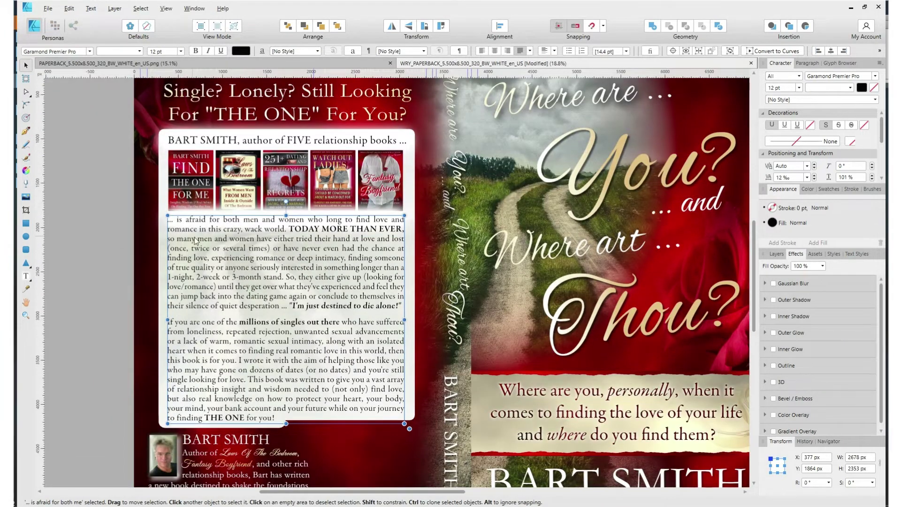
left_click_drag(195, 241, 274, 365)
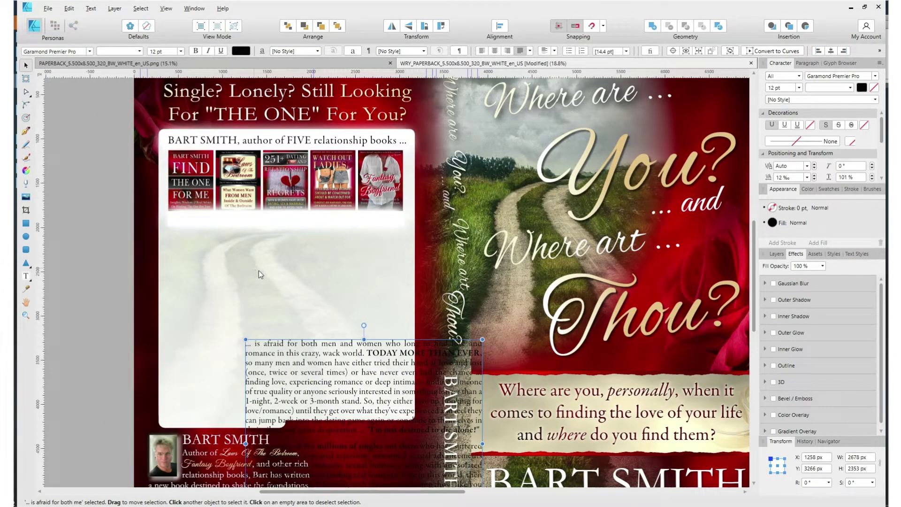
mouse_move(249, 271)
left_mouse_down()
mouse_move(271, 282)
mouse_move(261, 299)
mouse_move(249, 263)
left_mouse_up()
left_click_drag(252, 260, 245, 255)
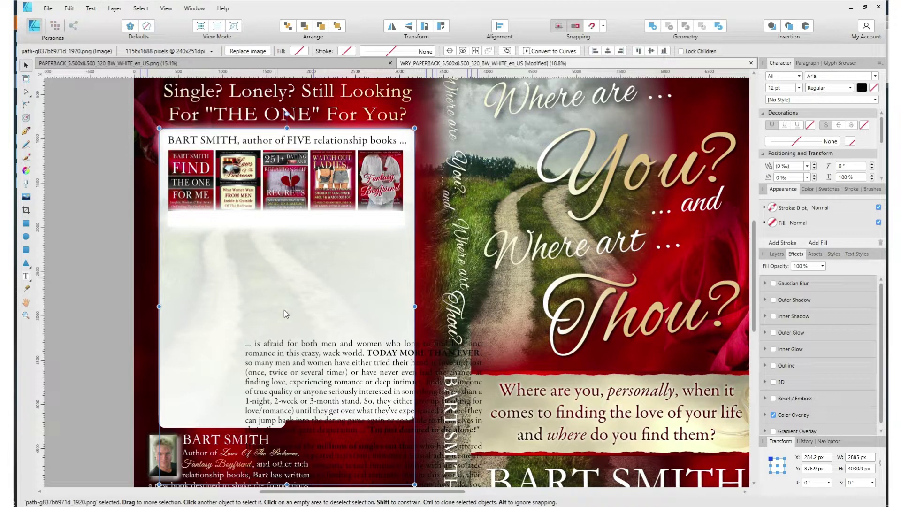
left_click_drag(330, 370, 263, 252)
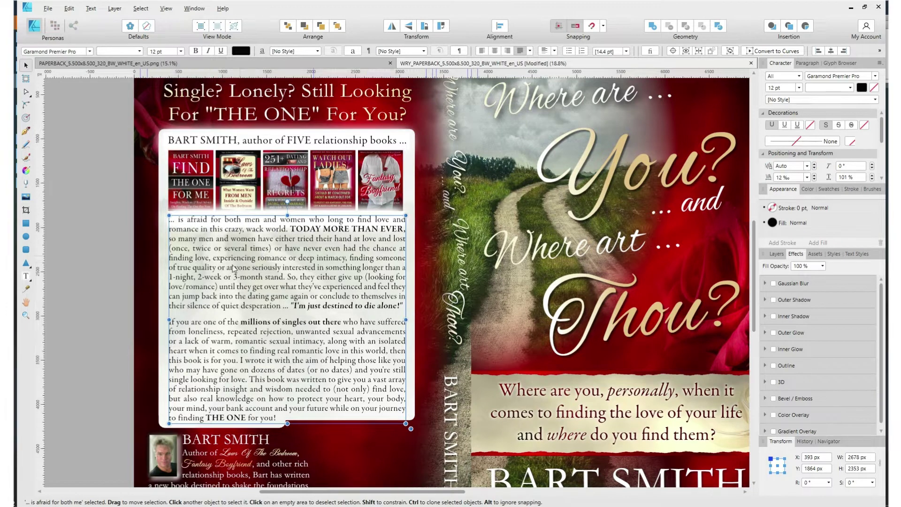
- Select the pale path image behind the blurb, view the whole cover, and clear the selection
left_click(165, 283)
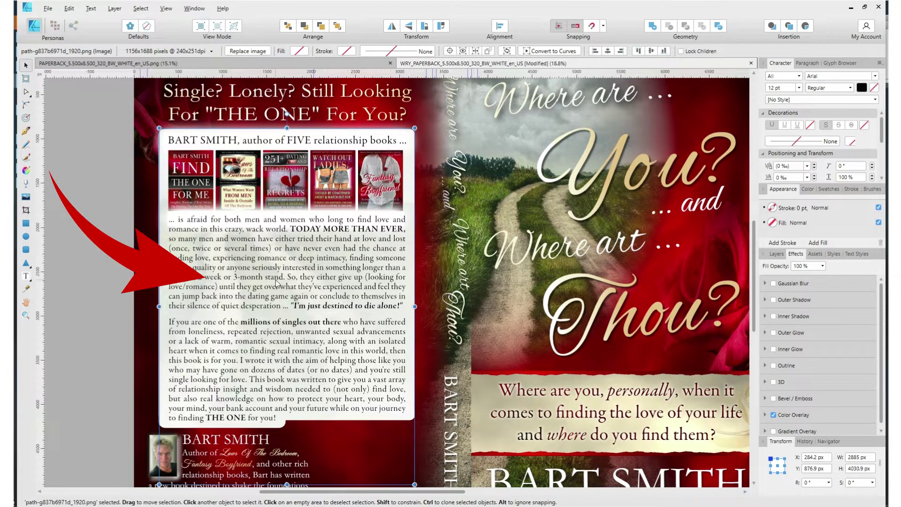
scroll(314, 296, "down", 1, "ctrl")
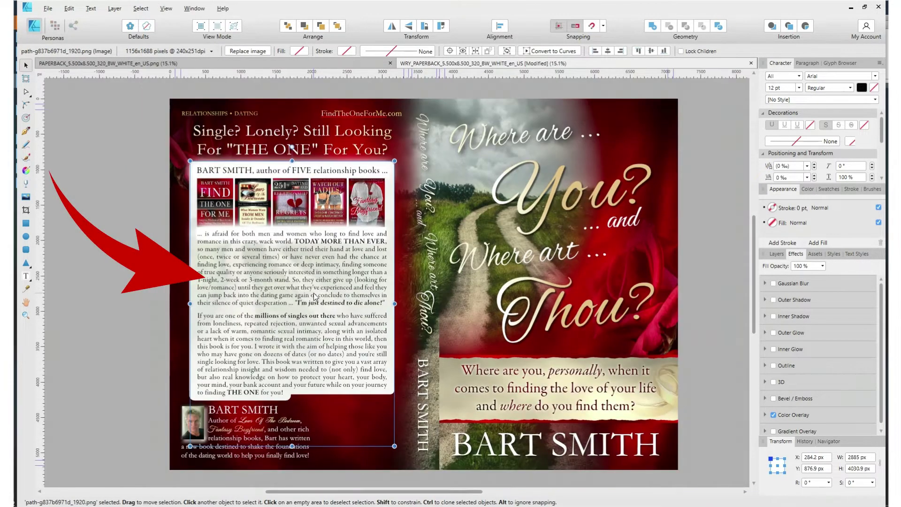
left_click(117, 270)
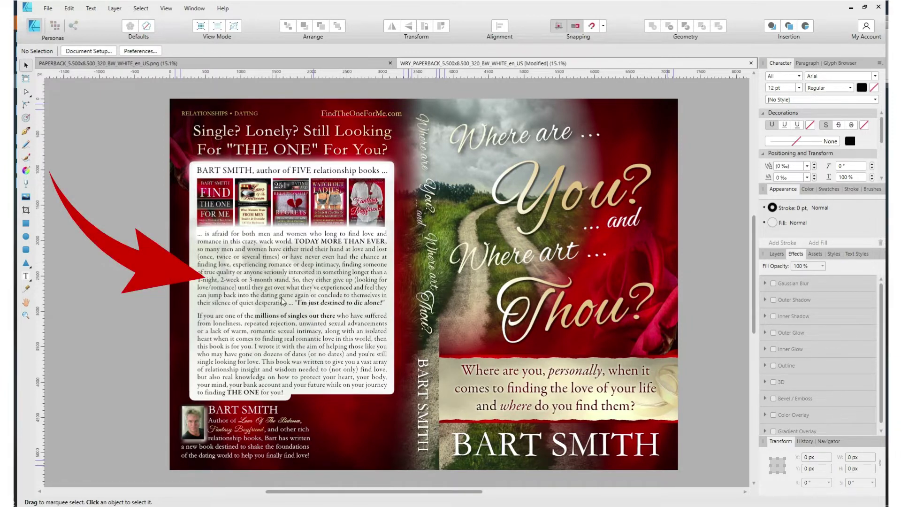
- Examine the author bio below the blurb, selecting the portrait and the closing lines of text, and check the space beside it
scroll(219, 302, "up", 1)
scroll(219, 301, "up", 1)
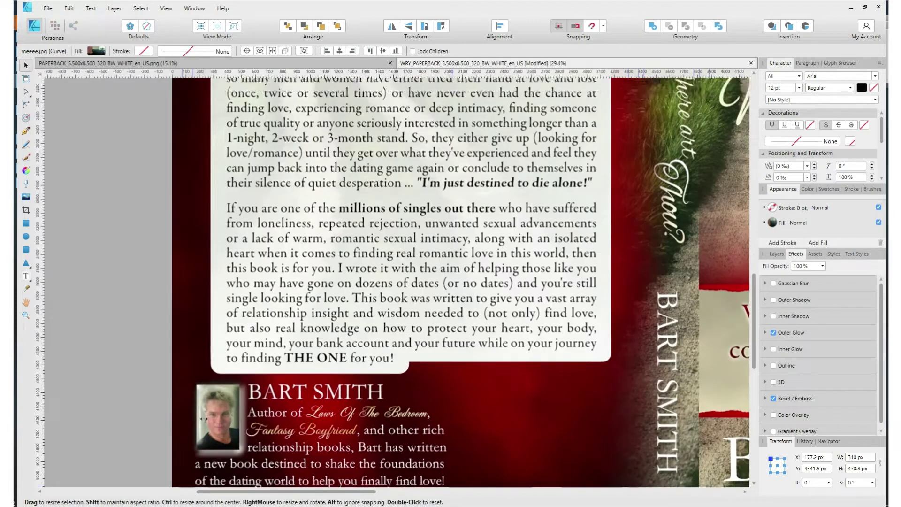
scroll(215, 411, "down", 1)
left_click(214, 411)
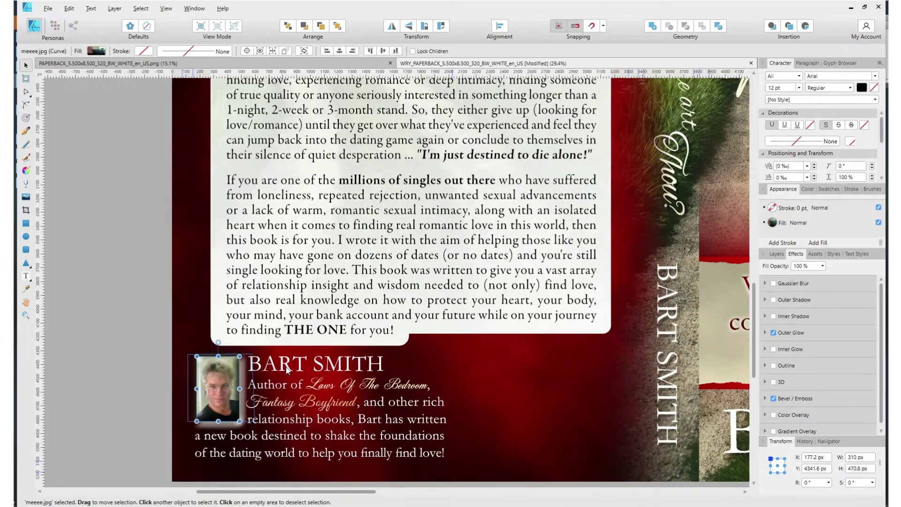
left_click(329, 370)
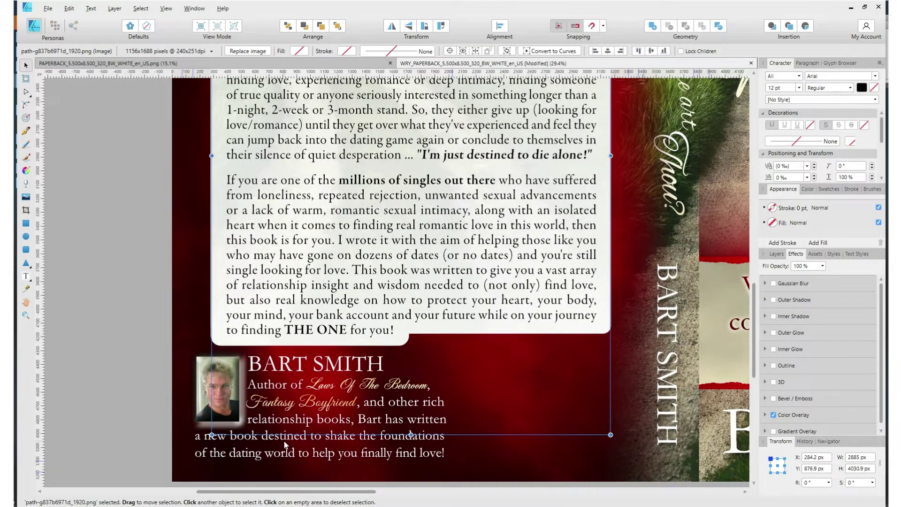
left_click(331, 441)
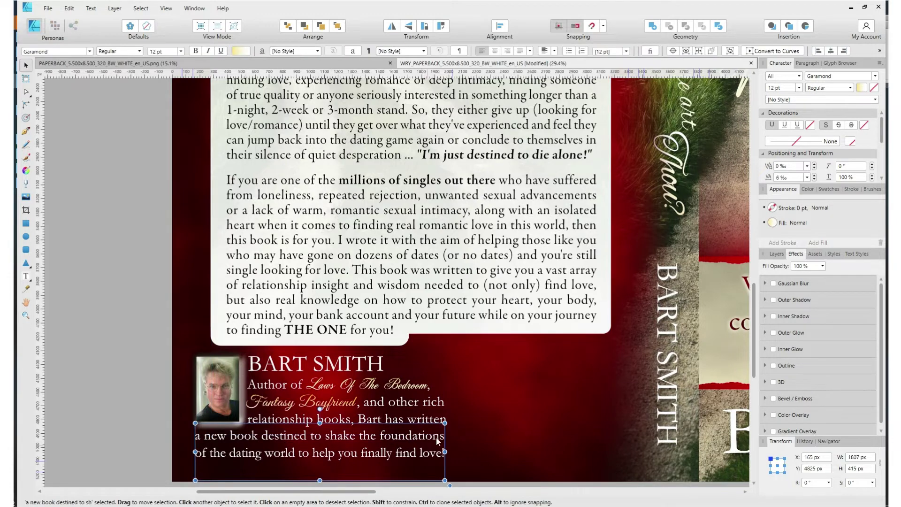
scroll(434, 439, "down", 1)
scroll(480, 410, "down", 2)
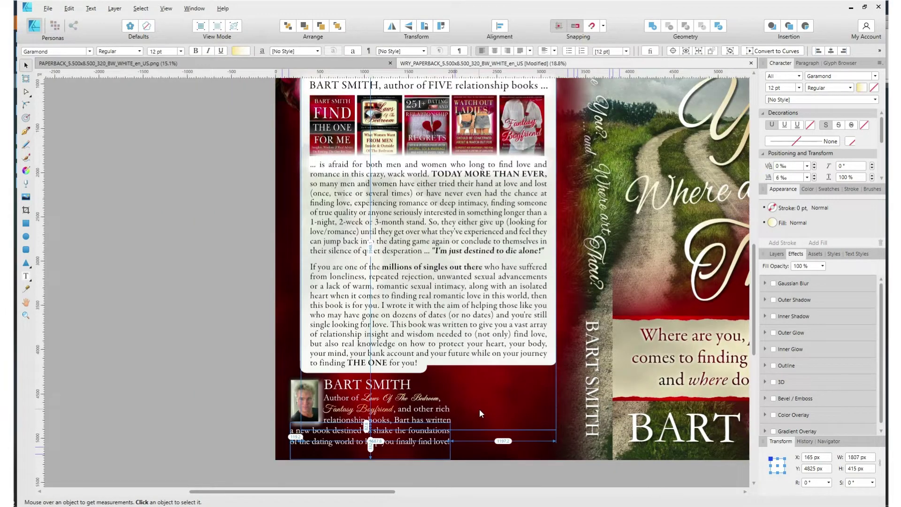
scroll(478, 412, "right", 4)
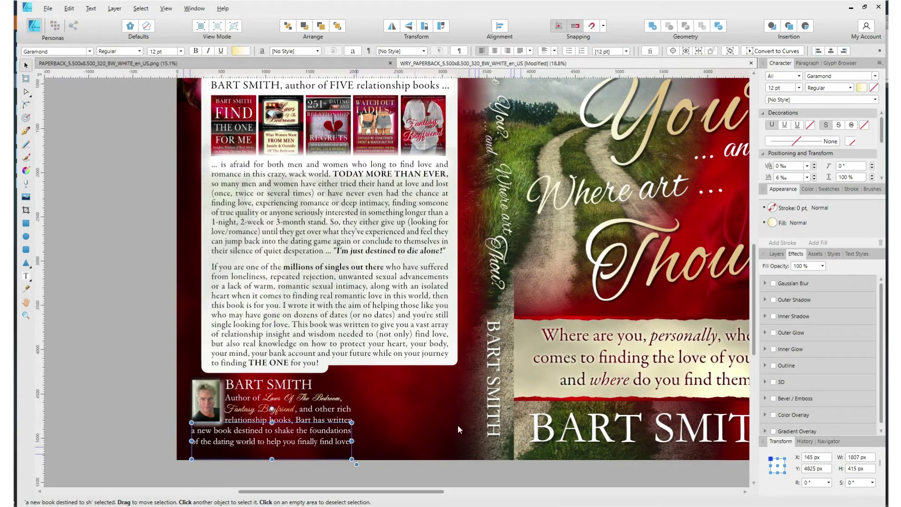
left_click(115, 384)
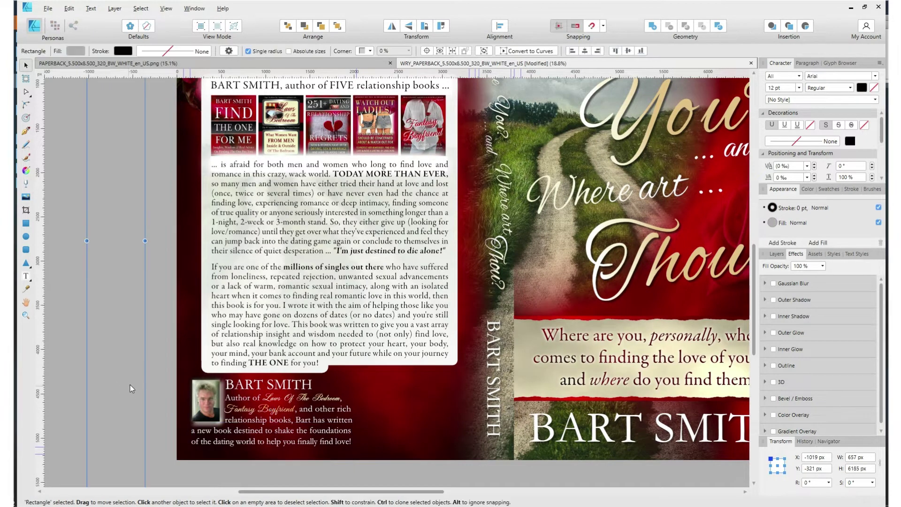
- Show the guides and nudge the "RELATIONSHIPS • DATING" line slightly down and toward the back cover's outer margin guide
scroll(456, 379, "up", 4)
scroll(457, 383, "up", 2)
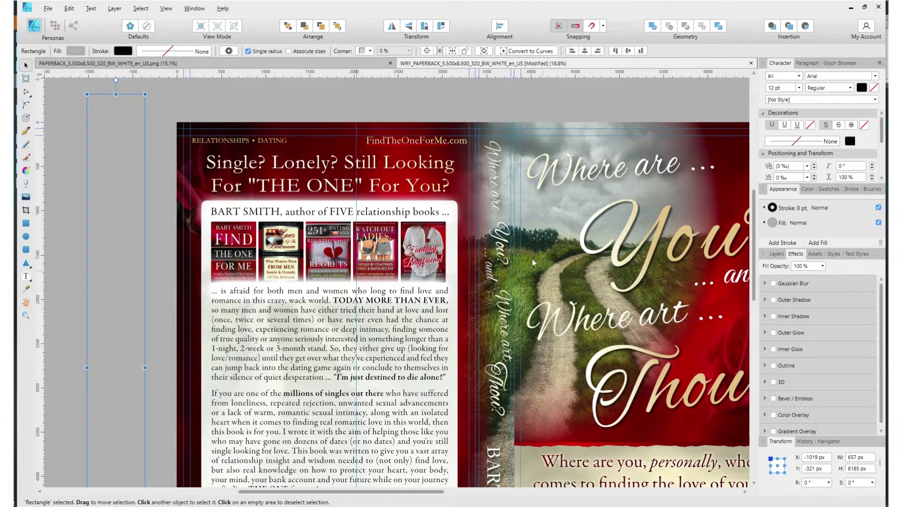
scroll(213, 205, "up", 4)
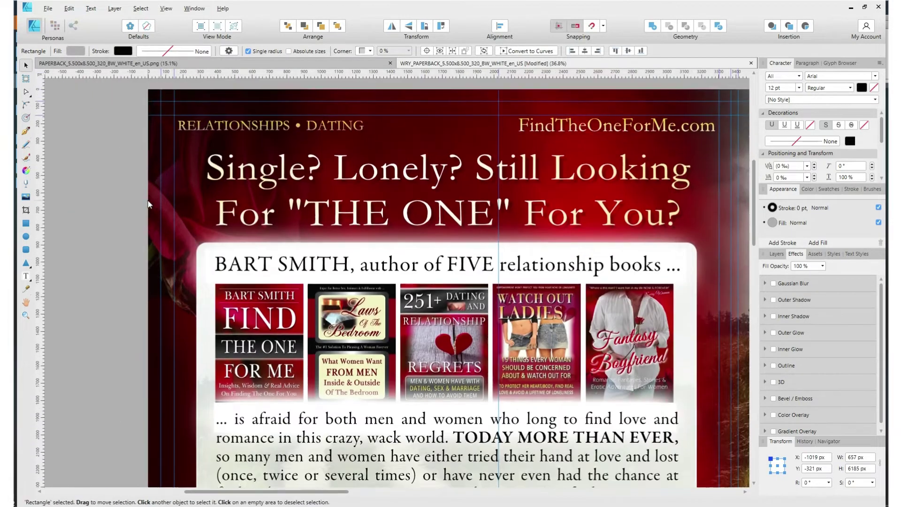
scroll(148, 205, "up", 2)
scroll(143, 159, "up", 1)
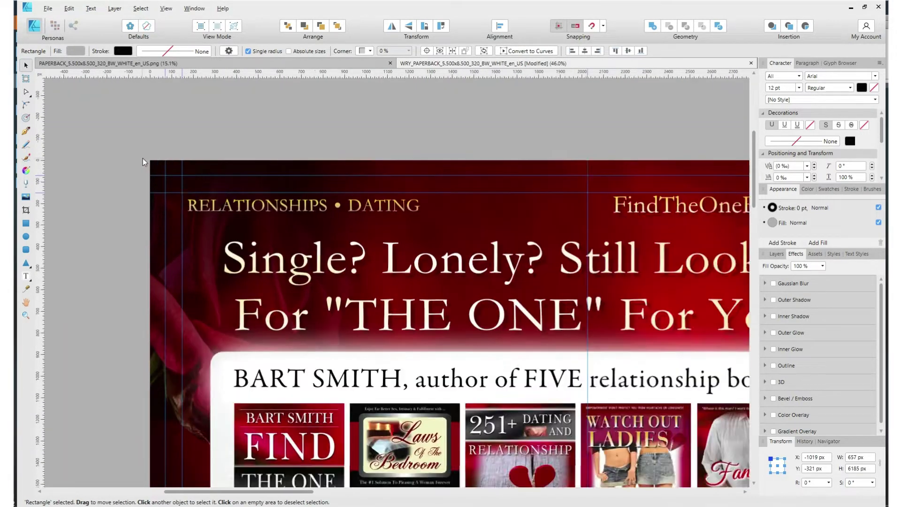
scroll(143, 159, "up", 2)
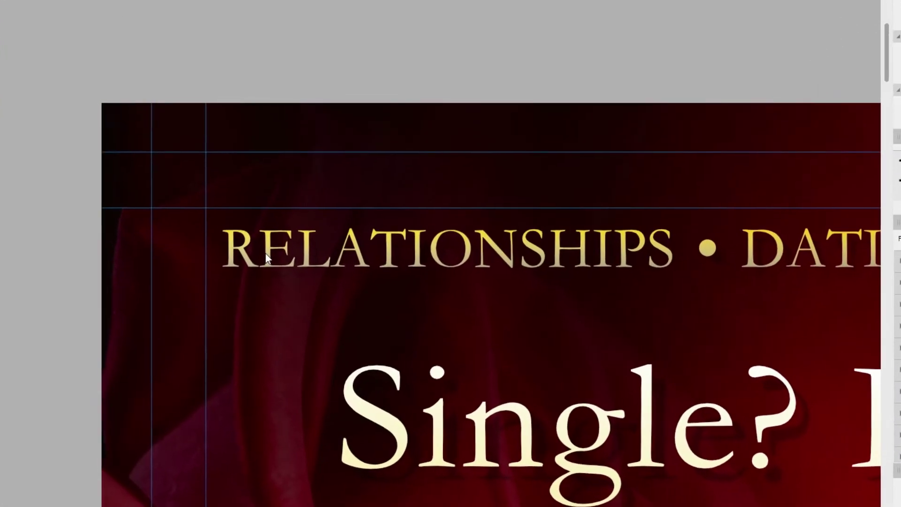
left_click(286, 249)
mouse_move(274, 224)
left_mouse_down()
mouse_move(241, 178)
mouse_move(217, 164)
mouse_move(251, 195)
mouse_move(238, 174)
mouse_move(295, 166)
mouse_move(239, 202)
mouse_move(229, 230)
mouse_move(268, 219)
mouse_move(269, 227)
left_mouse_up()
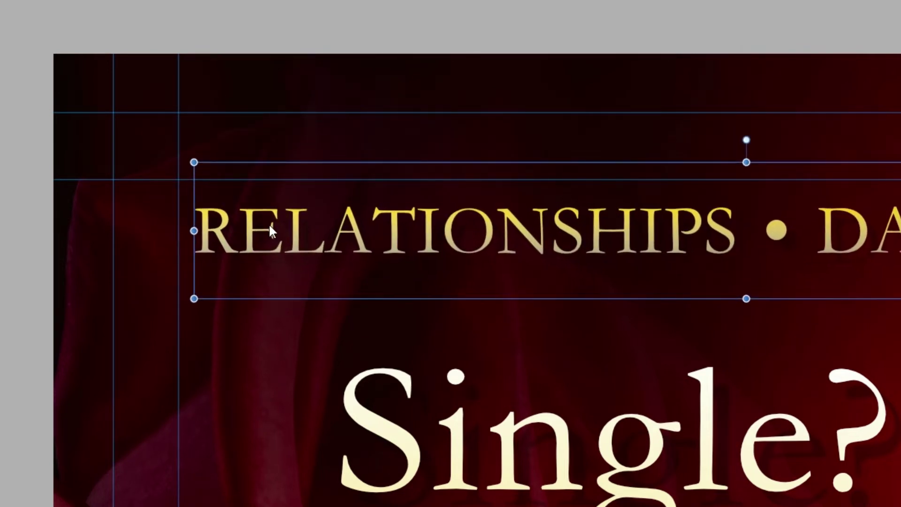
- Check the FindTheOneForMe.com line against the top and spine-side margin guides, selecting its text frame
left_click(187, 306)
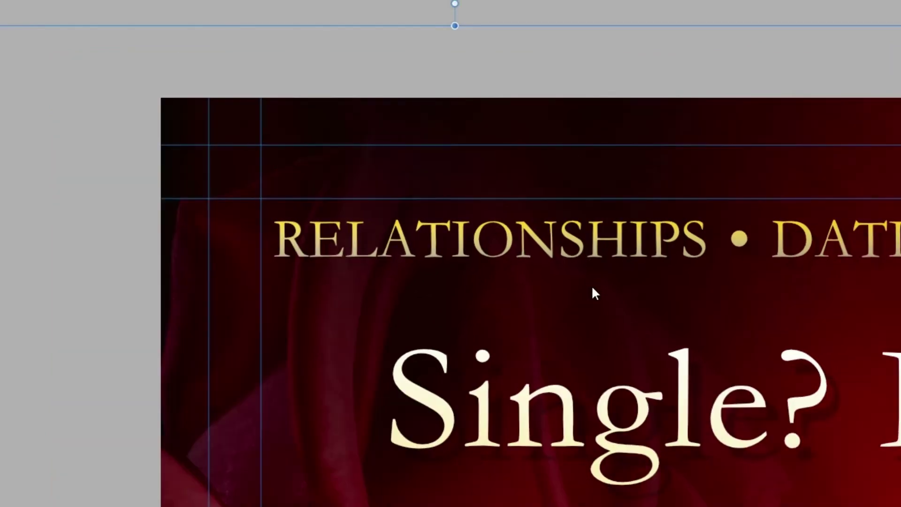
scroll(596, 303, "right", 3)
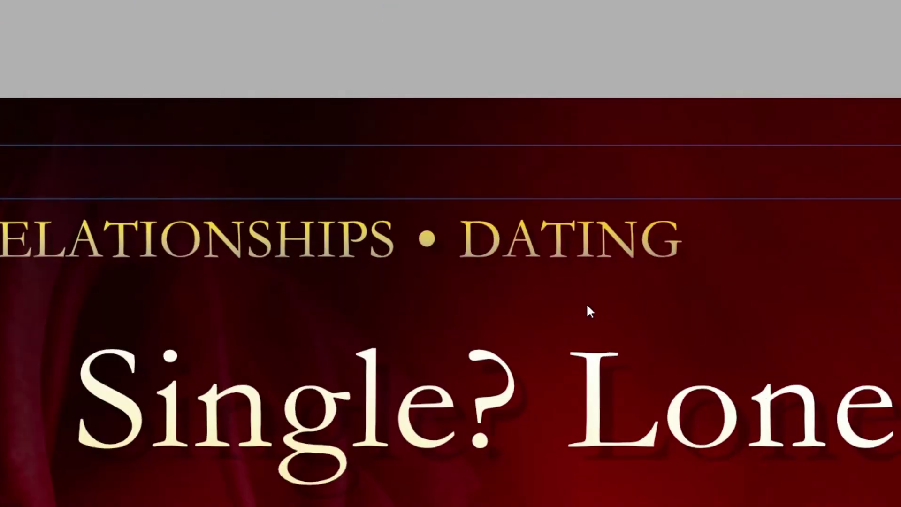
scroll(588, 305, "right", 15)
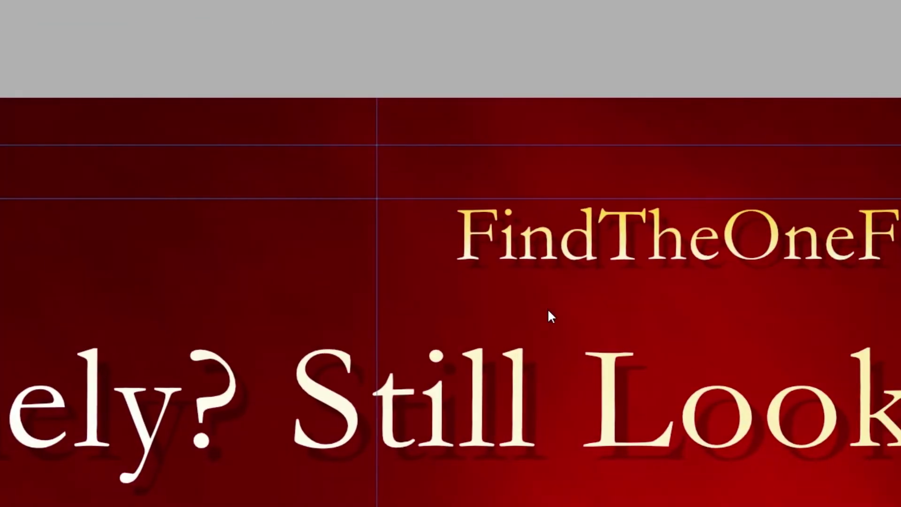
scroll(548, 311, "right", 15)
scroll(547, 317, "down", 1)
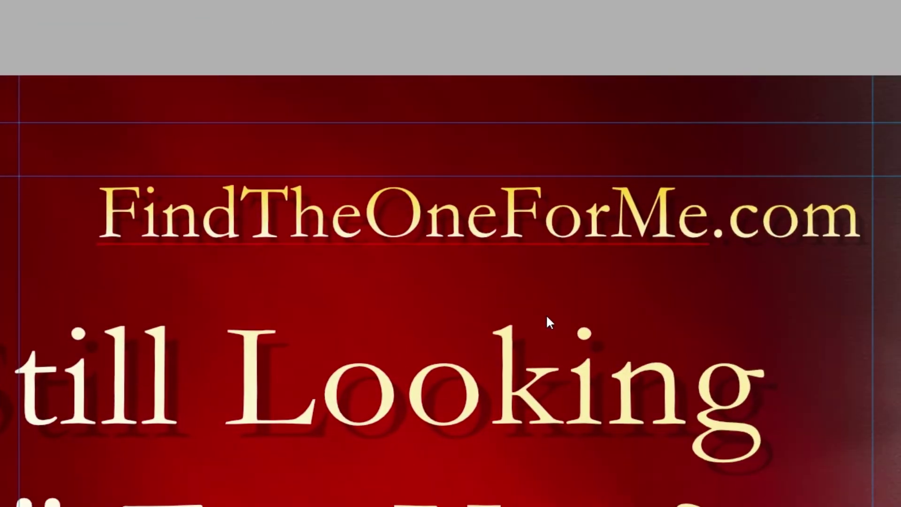
left_click(689, 219)
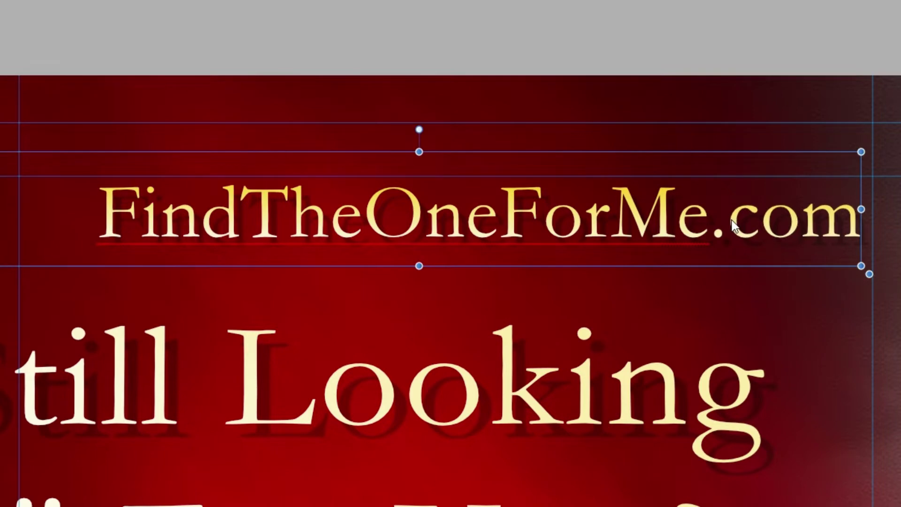
scroll(588, 324, "down", 5)
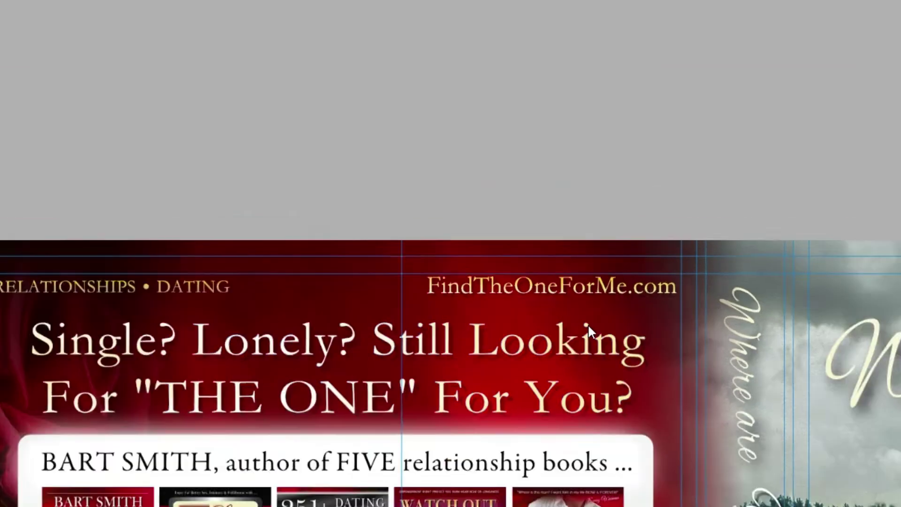
- Look over the whole paperback cover, select the rose image at the front cover's outer edge, and clear the selection
scroll(589, 325, "right", 6)
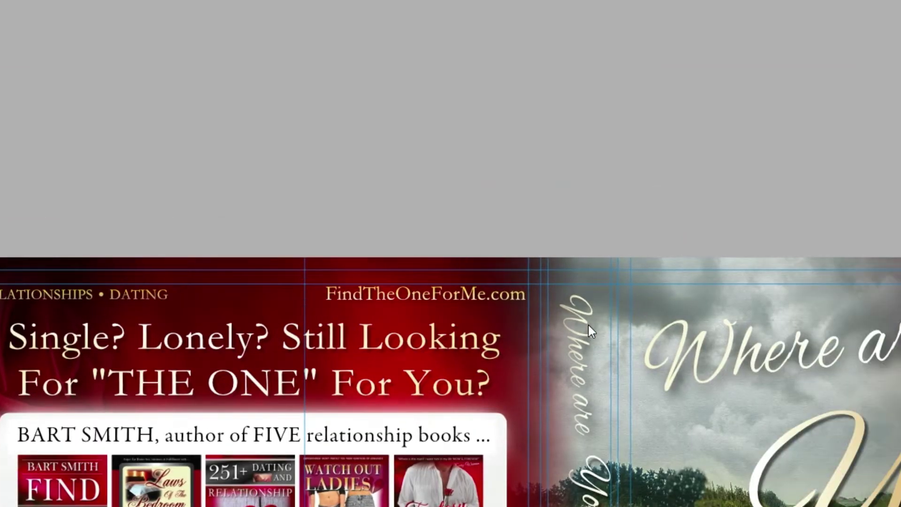
scroll(589, 326, "down", 1)
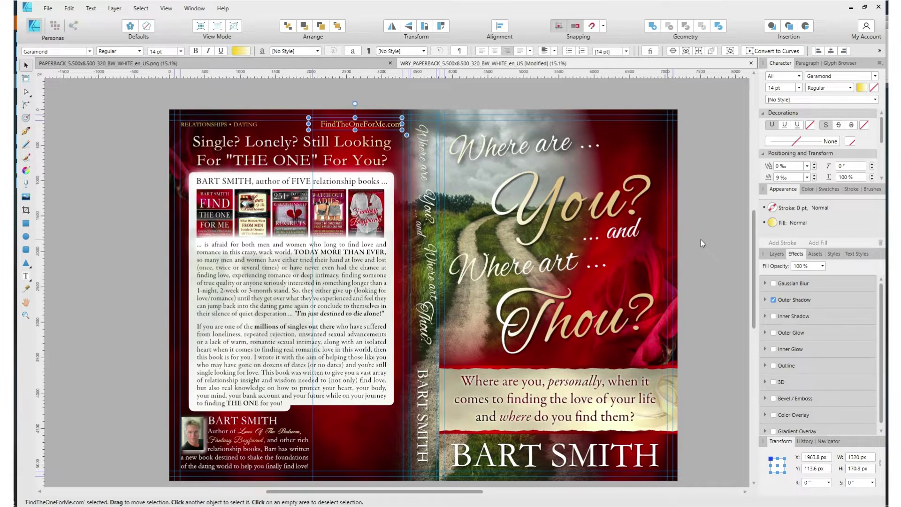
left_click(701, 240)
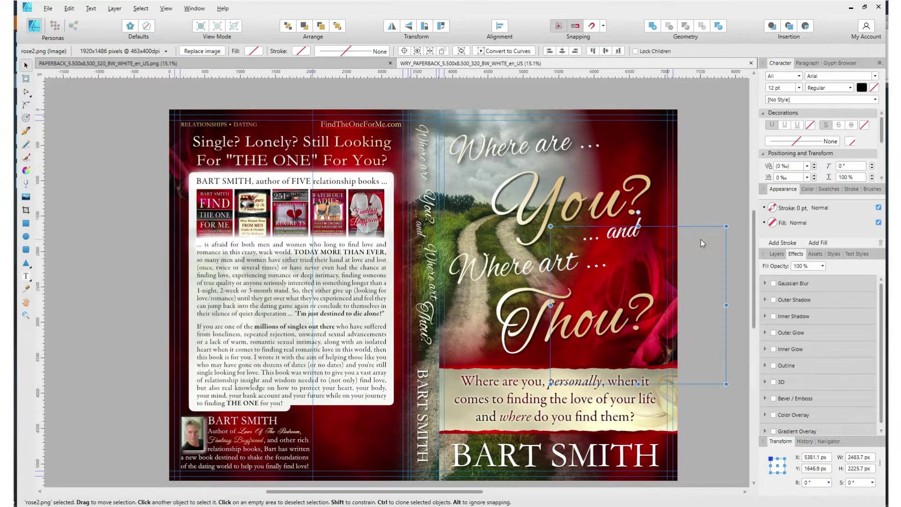
key("Escape")
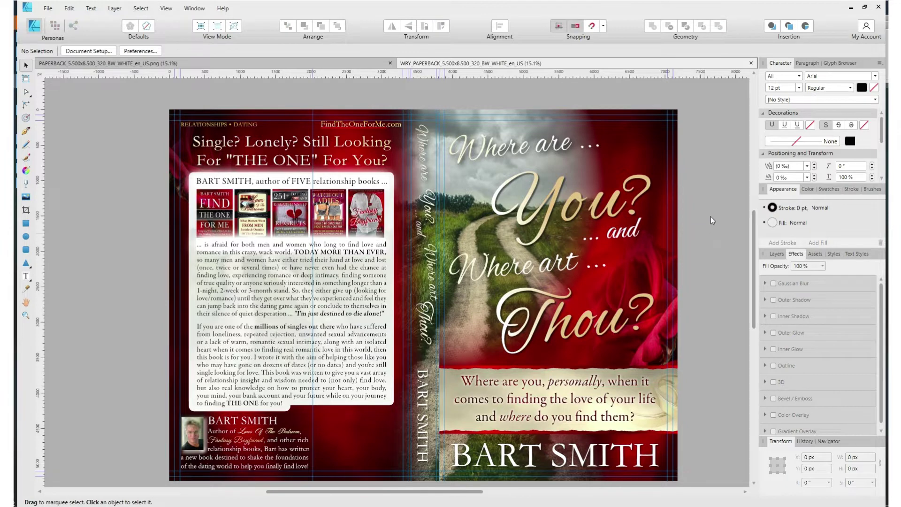
key("ctrl+z")
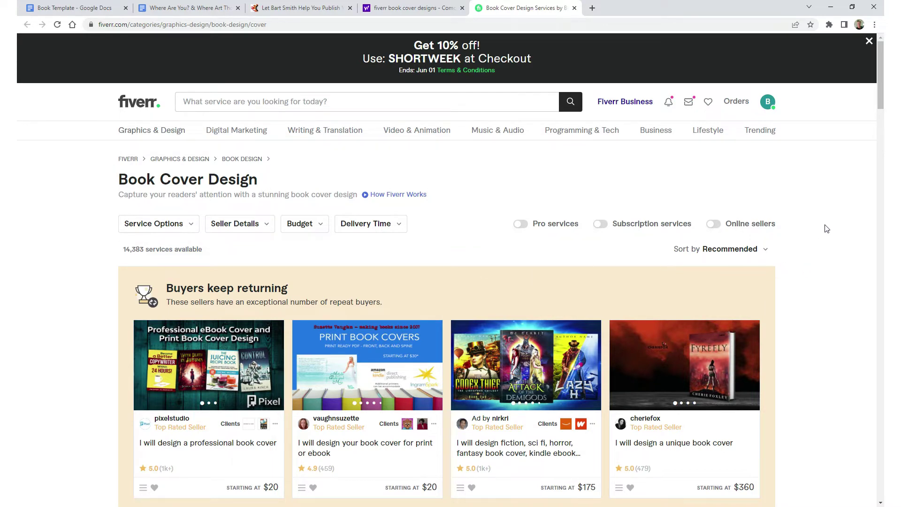
- Browse the Book Cover Design services on Fiverr, comparing sample covers, seller ratings and starting prices
scroll(817, 239, "down", 4)
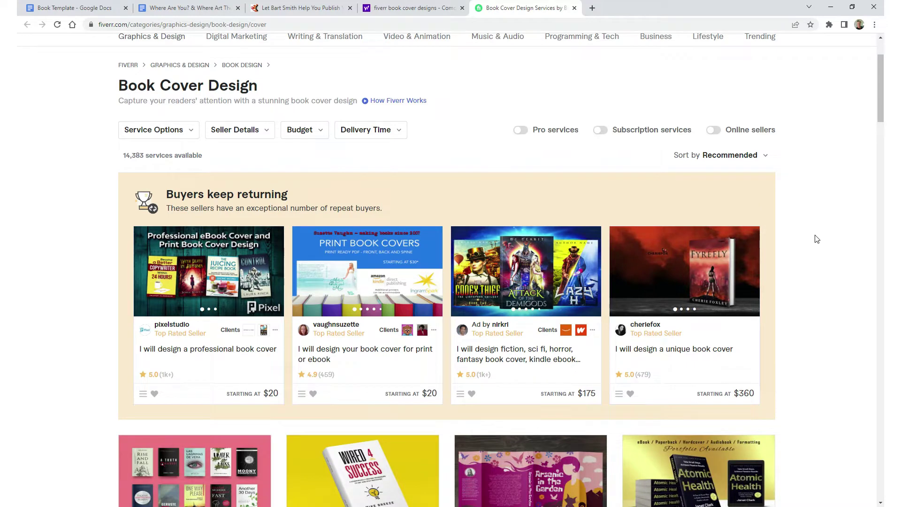
scroll(817, 240, "down", 1)
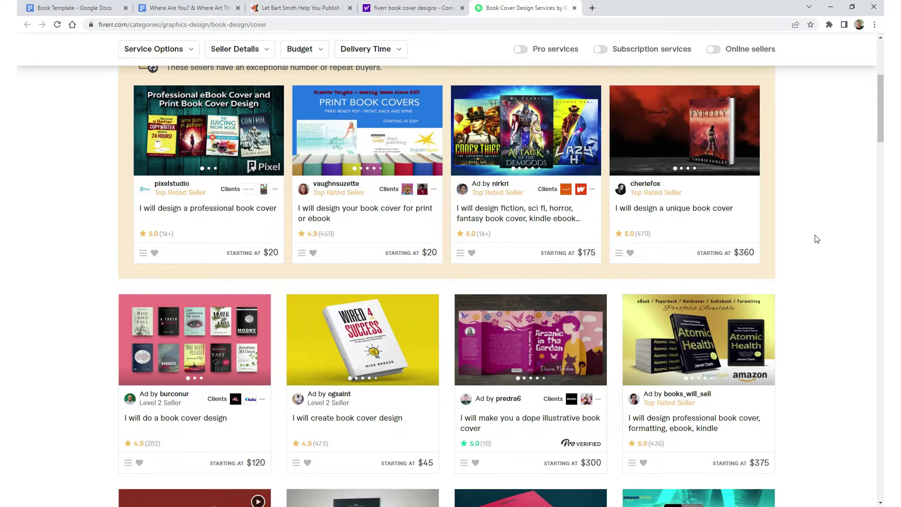
scroll(816, 240, "down", 4)
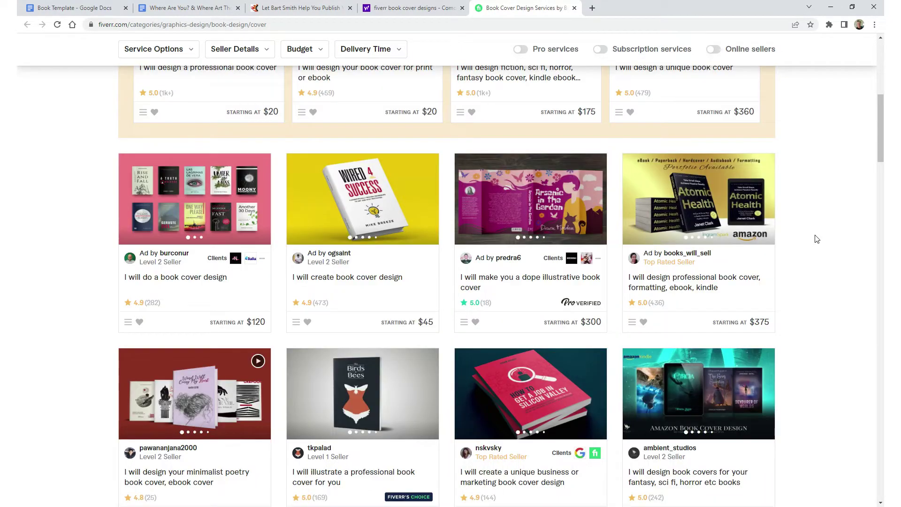
scroll(794, 314, "down", 5)
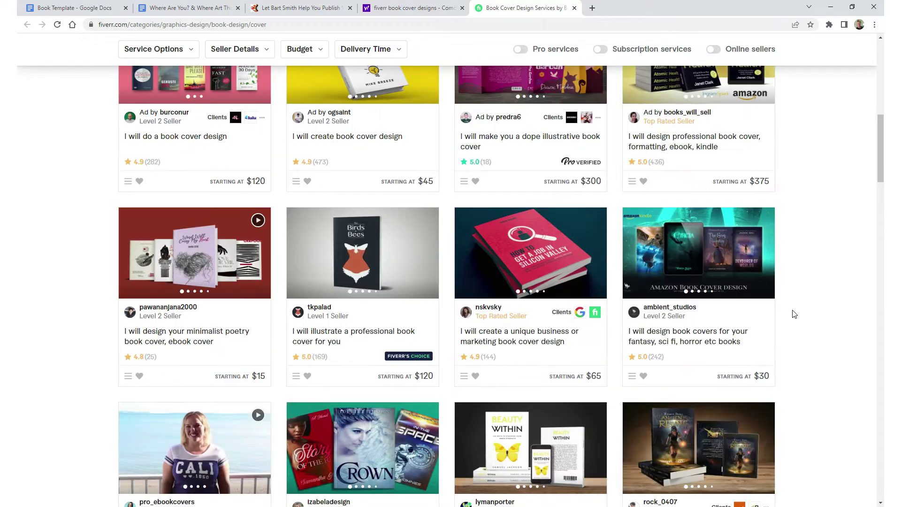
scroll(795, 314, "down", 1)
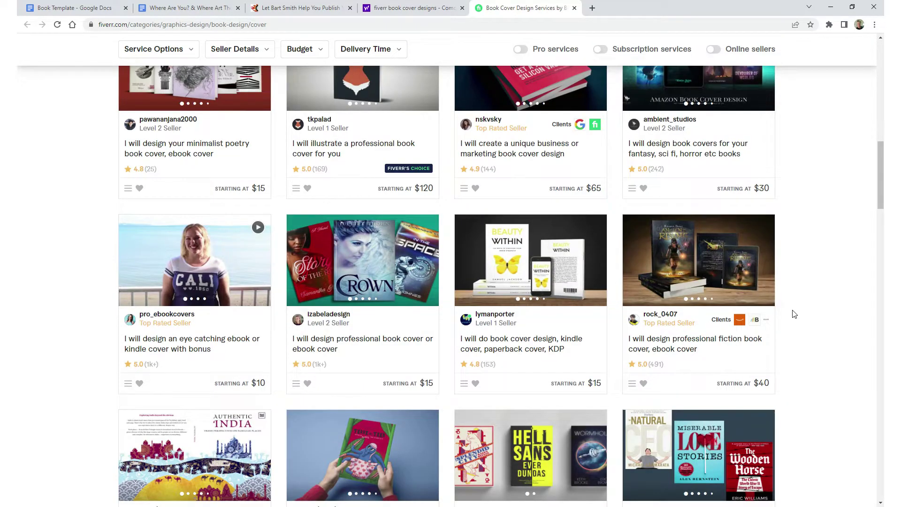
scroll(795, 314, "down", 3)
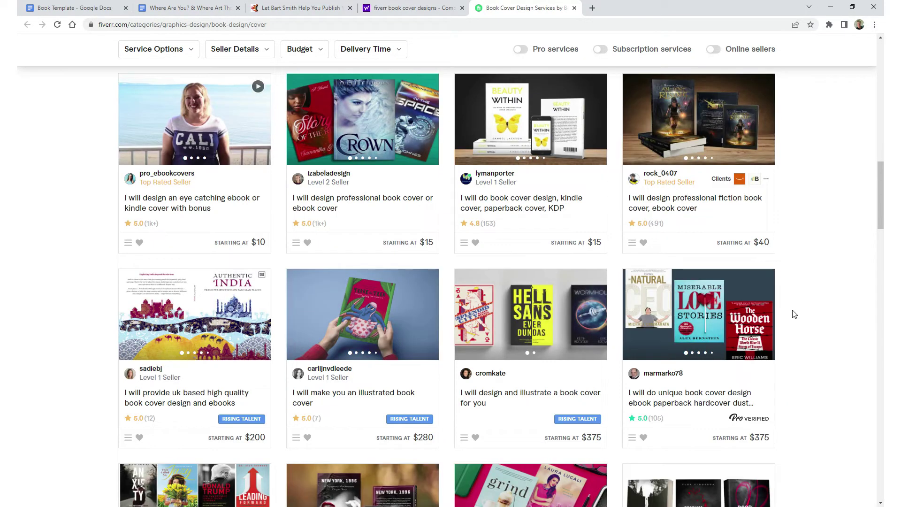
scroll(795, 313, "down", 5)
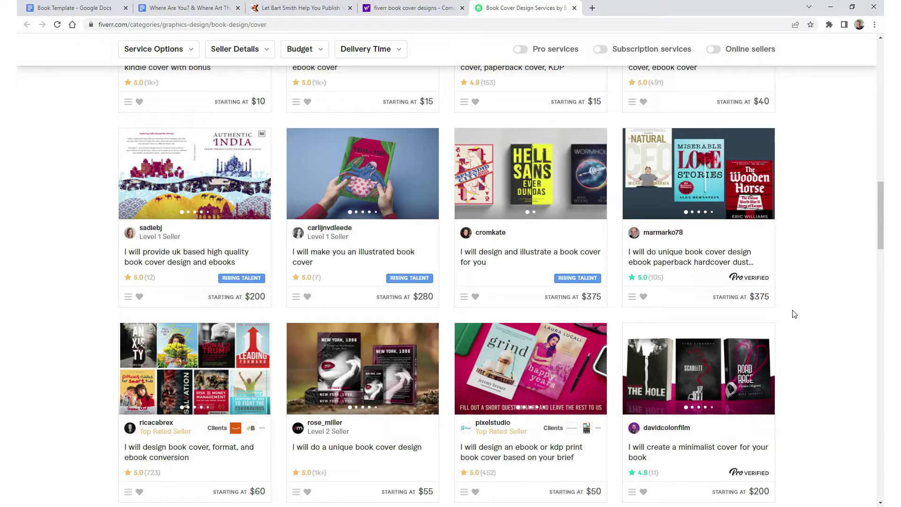
scroll(794, 314, "down", 2)
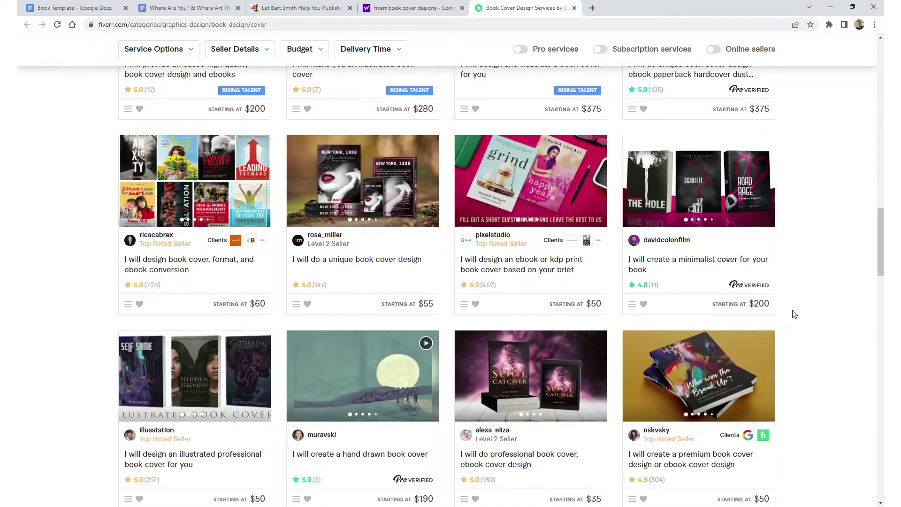
scroll(794, 314, "down", 5)
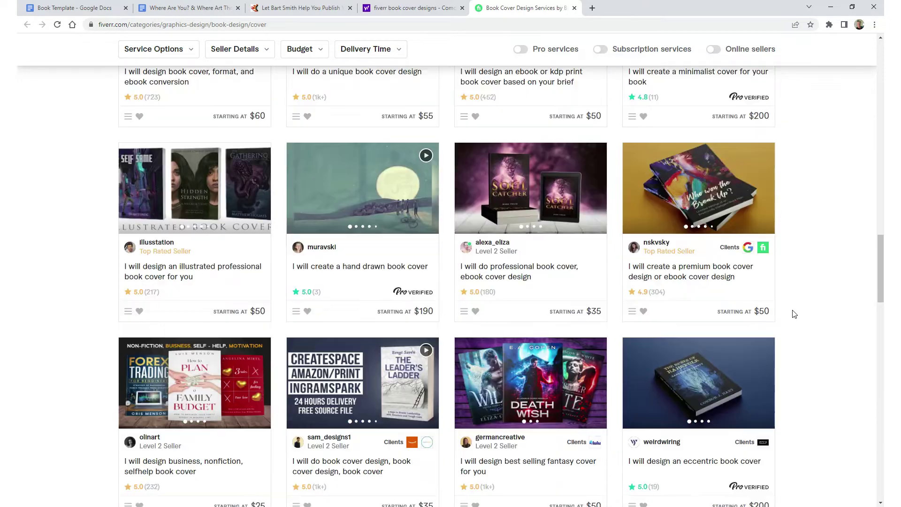
scroll(794, 314, "down", 3)
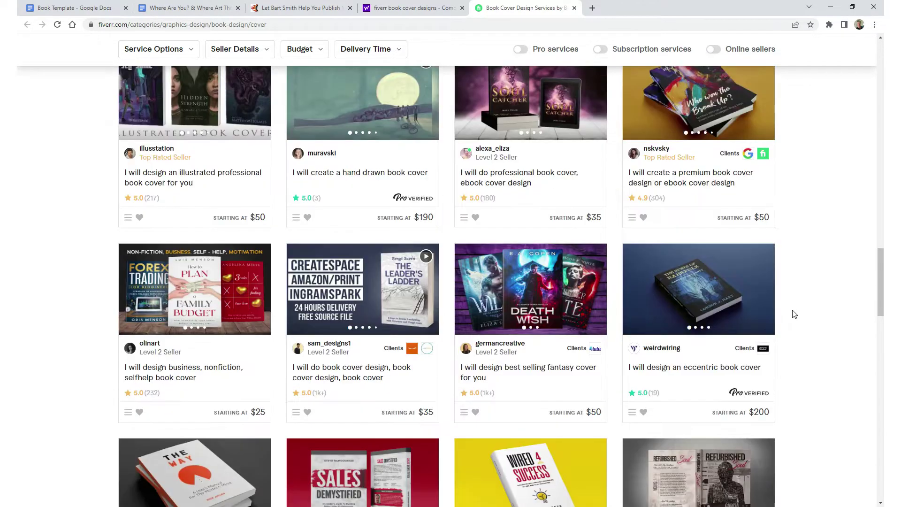
scroll(795, 314, "down", 2)
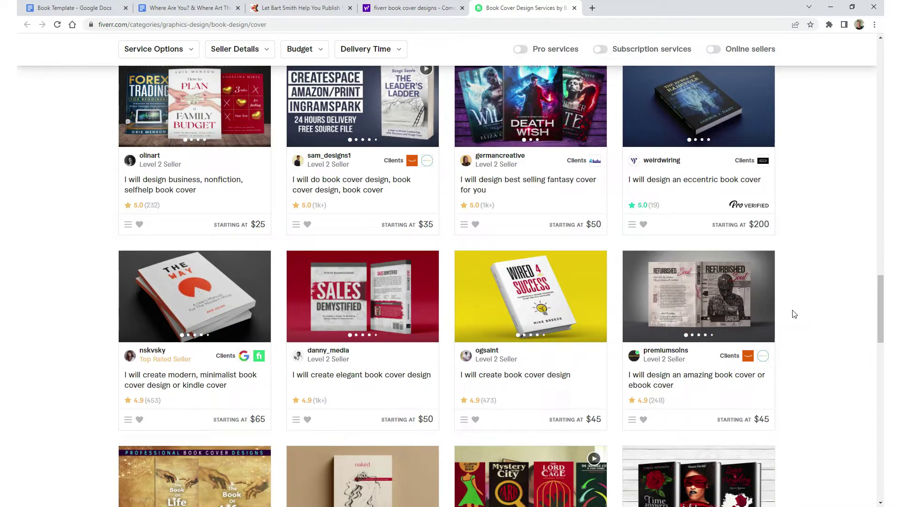
scroll(794, 314, "down", 1)
scroll(795, 313, "down", 1)
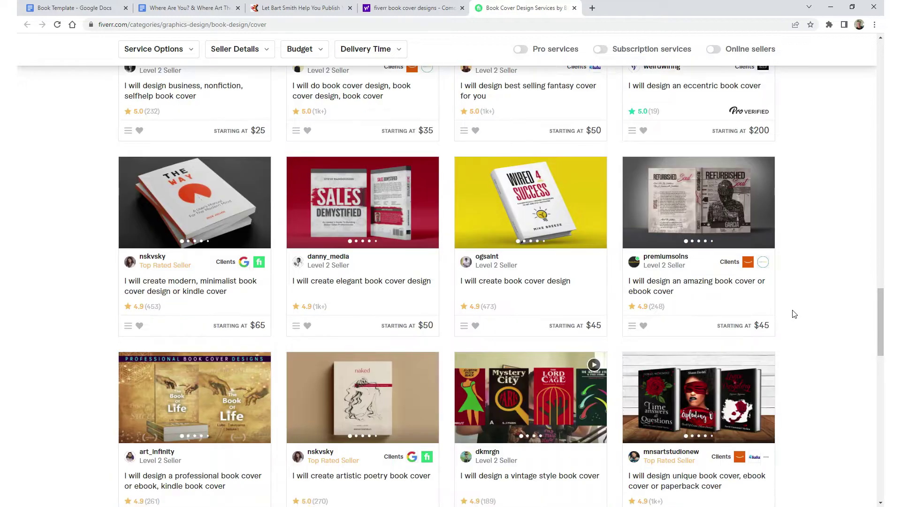
scroll(794, 312, "down", 2)
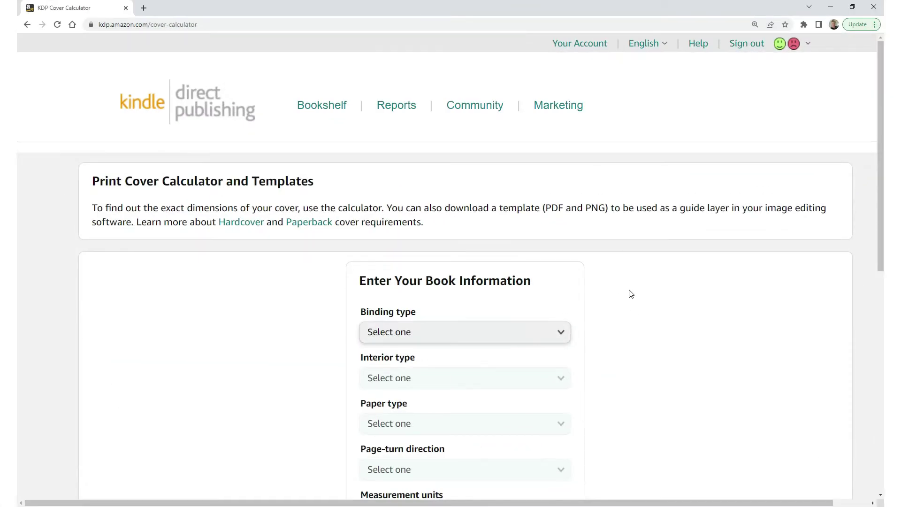
- Examine the book information fields of the KDP Cover Calculator, from binding type to page count and template download
scroll(631, 294, "down", 4)
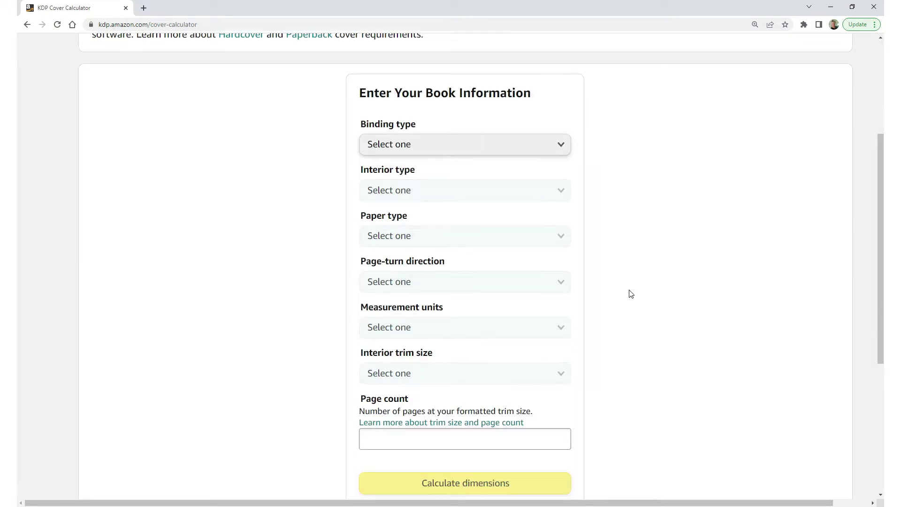
scroll(631, 294, "down", 1)
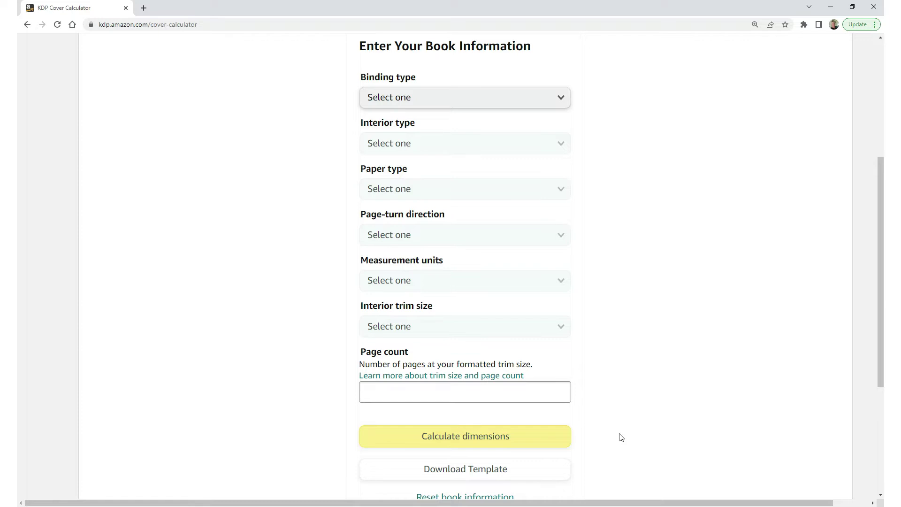
scroll(621, 438, "down", 1)
scroll(619, 435, "up", 1)
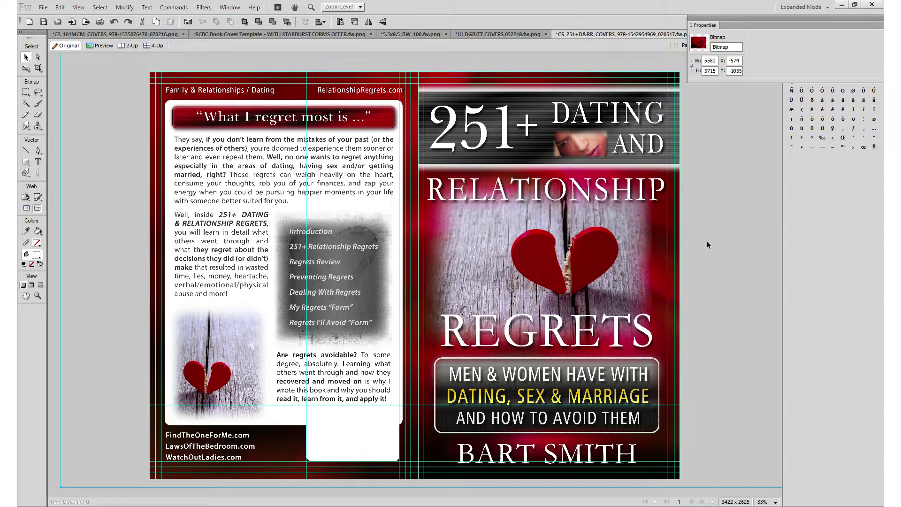
- In Fireworks, compare the dating regrets cover without and with guides, and nudge the "251+" title to X 1805, Y 181
key("ctrl+semicolon")
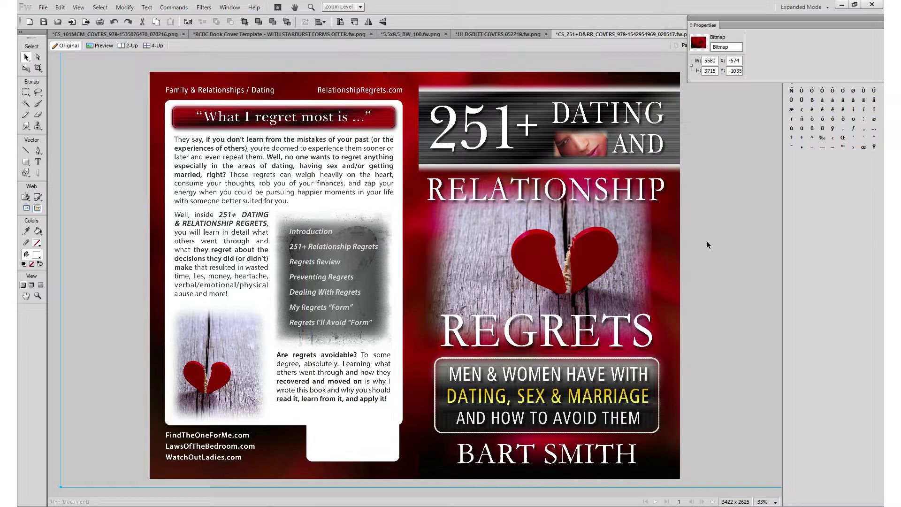
key("ctrl+semicolon")
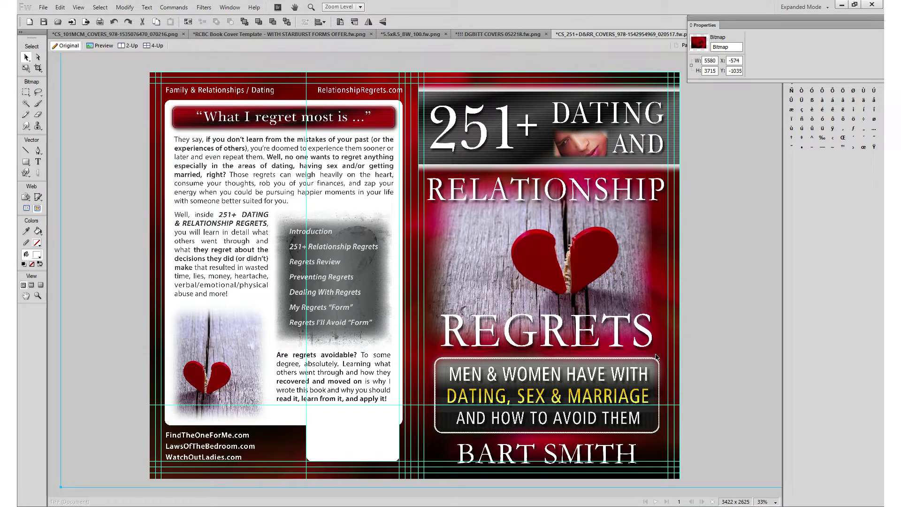
left_click(493, 133)
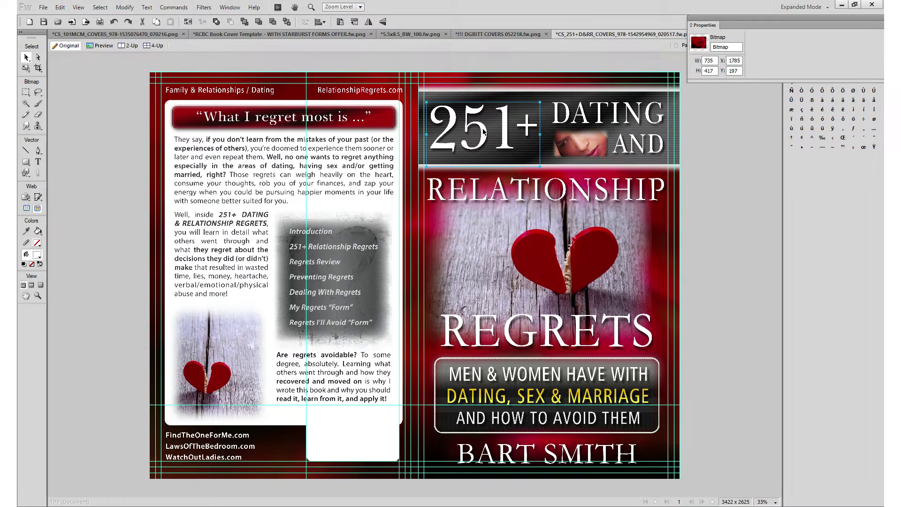
key("Delete")
left_click_drag(482, 131, 489, 130)
- Select the face image and the "RELATIONSHIP" title on the front cover, and nudge the broken-heart image slightly down
left_click(579, 148)
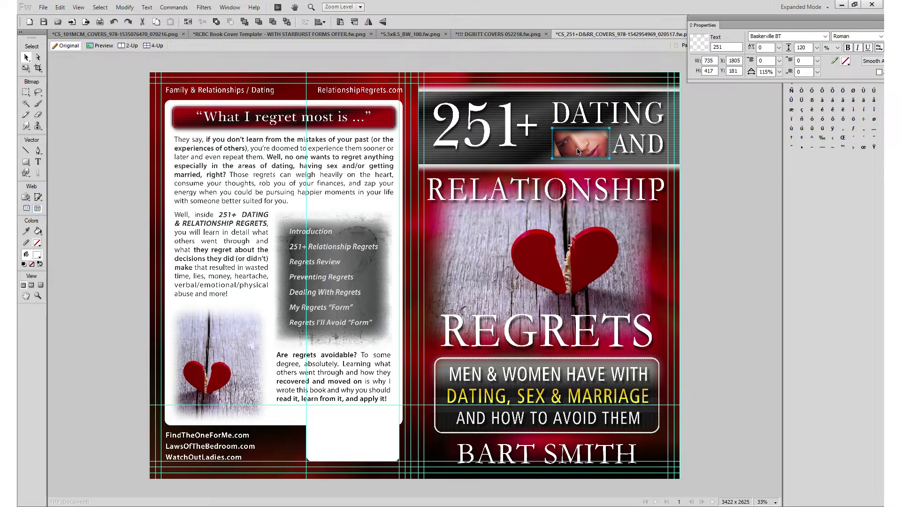
left_click(571, 187)
left_click(572, 253)
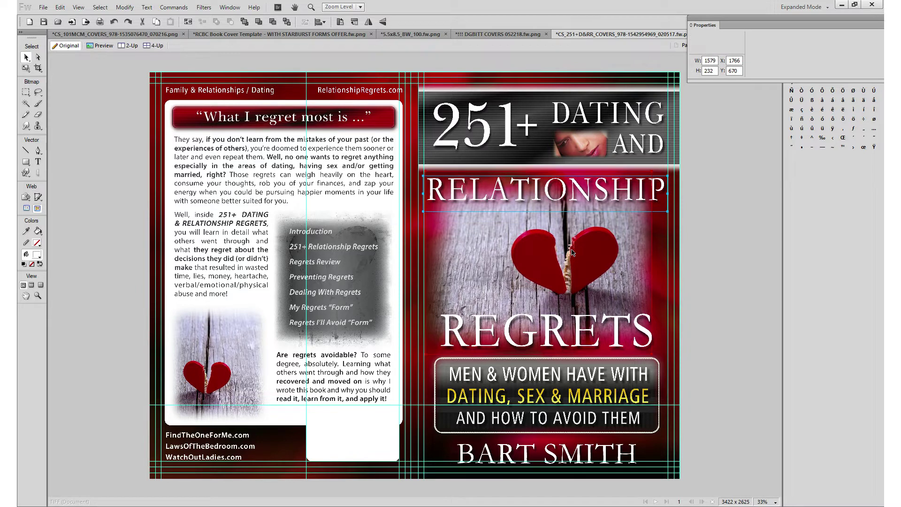
mouse_move(560, 266)
left_mouse_down()
mouse_move(605, 268)
mouse_move(539, 267)
mouse_move(449, 305)
mouse_move(556, 271)
left_mouse_up()
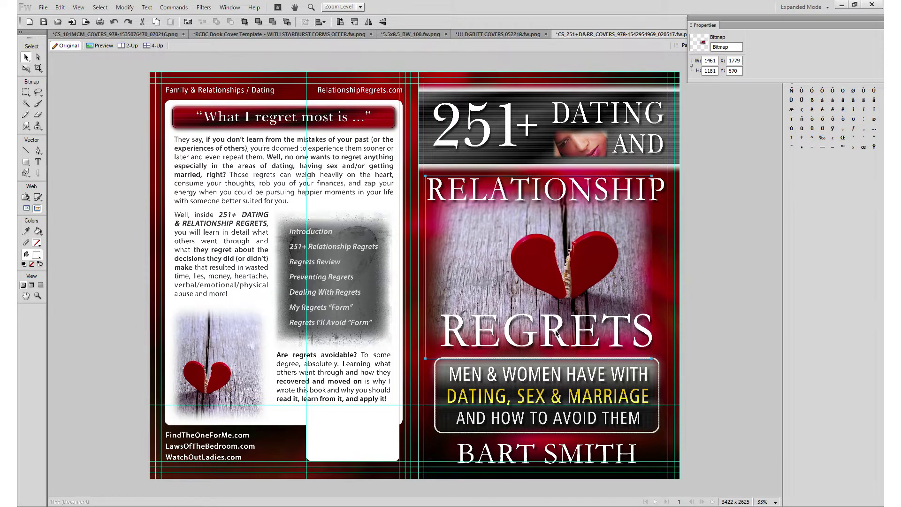
- Inspect the separate subtitle text lines in the front cover's rounded box, select the background image, and hide the guides
left_click(555, 393)
left_click(582, 416)
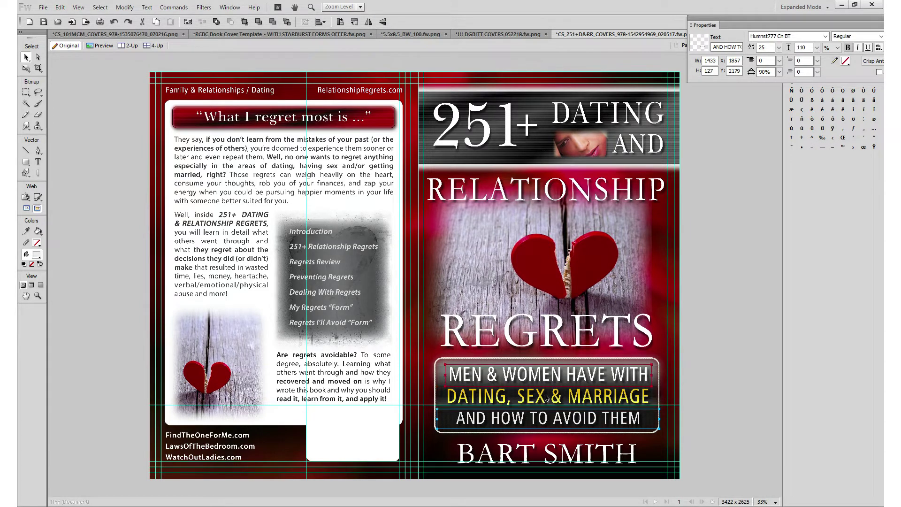
left_click(513, 397)
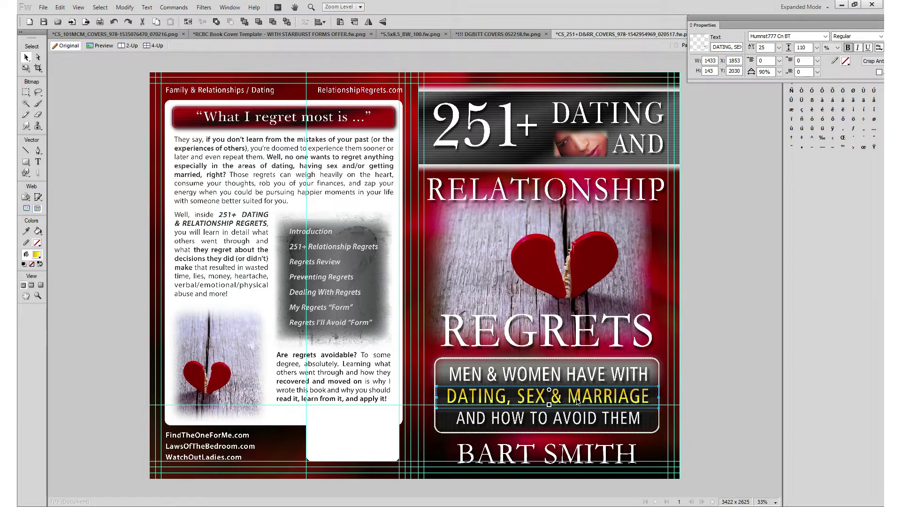
left_click(626, 454)
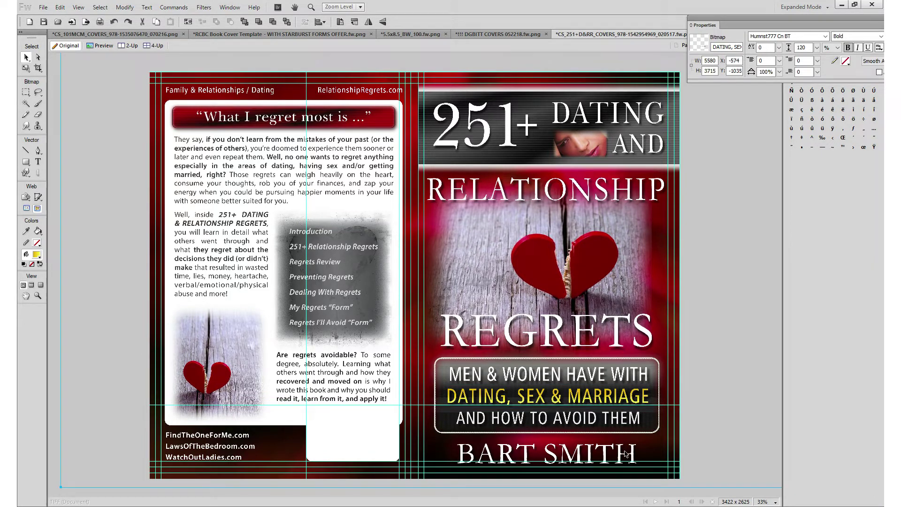
key("ctrl+semicolon")
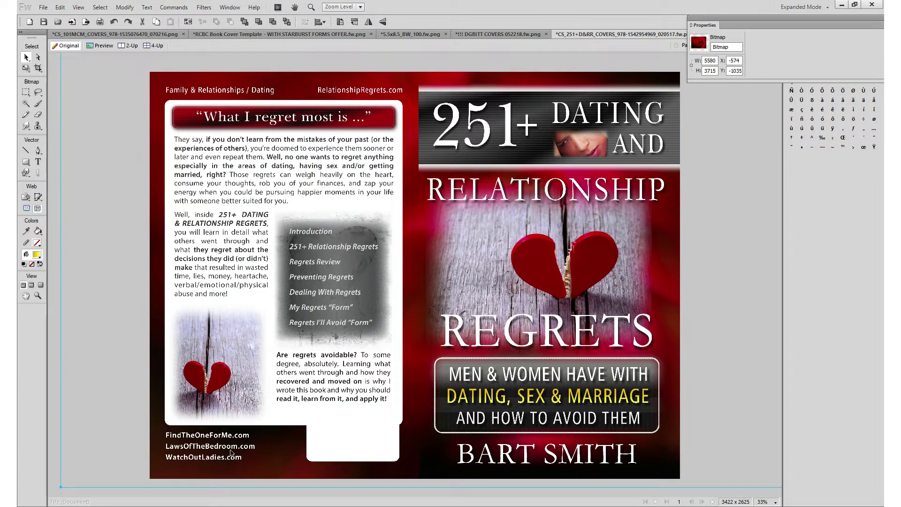
- Nudge the back cover's broken-heart image slightly up and move the contents list to X 875, Y 1013
left_click(234, 379)
mouse_move(235, 378)
left_mouse_down()
mouse_move(237, 318)
mouse_move(259, 372)
mouse_move(265, 362)
mouse_move(226, 371)
mouse_move(234, 371)
left_mouse_up()
left_click(316, 293)
mouse_move(317, 281)
left_mouse_down()
mouse_move(340, 364)
mouse_move(314, 283)
left_mouse_up()
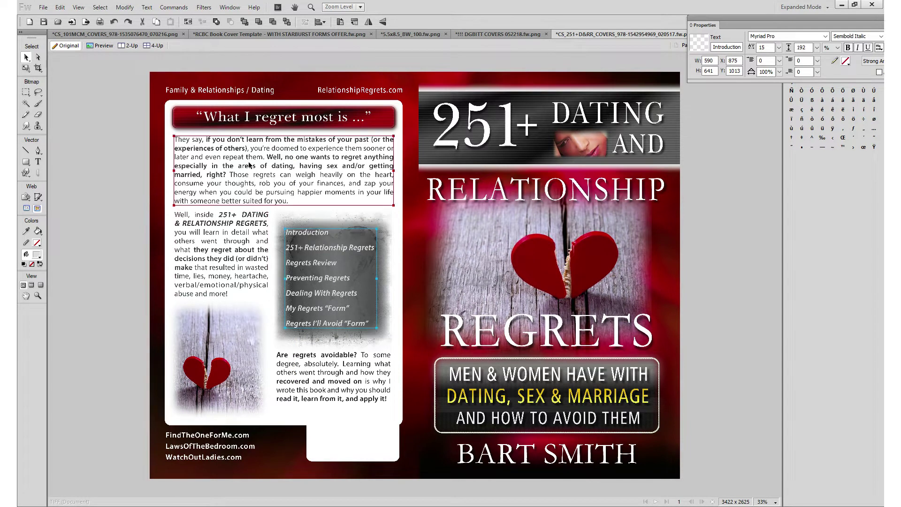
- Inspect the back cover's "What I regret most is ..." heading, website line and category line by selecting each, and clear the selection
left_click(283, 119)
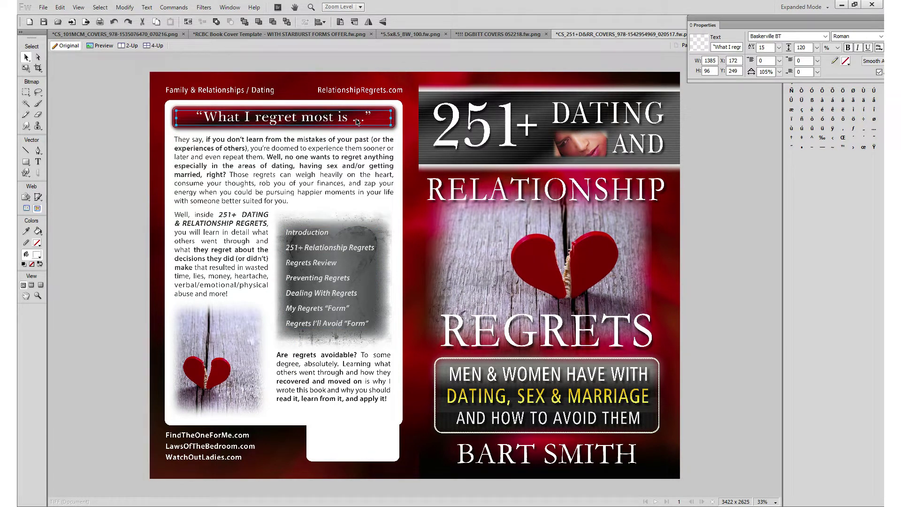
left_click(361, 93)
left_click(237, 92)
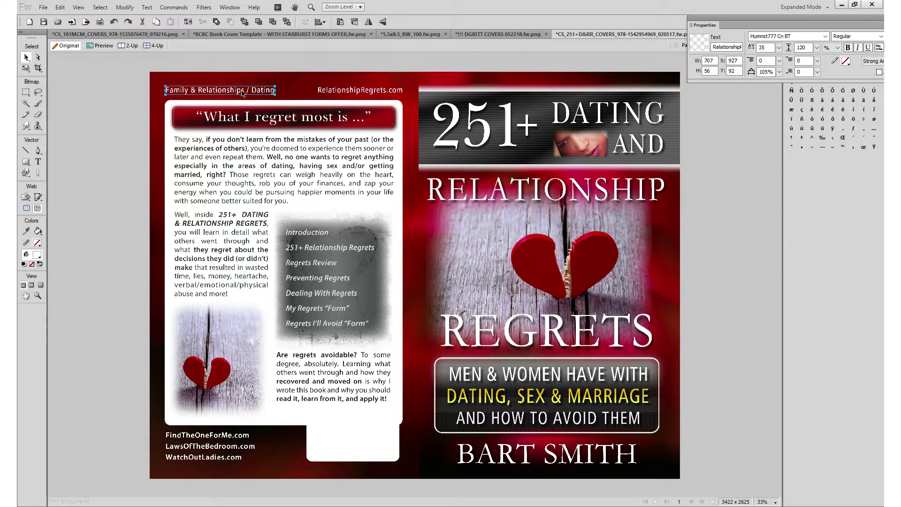
left_click(701, 208)
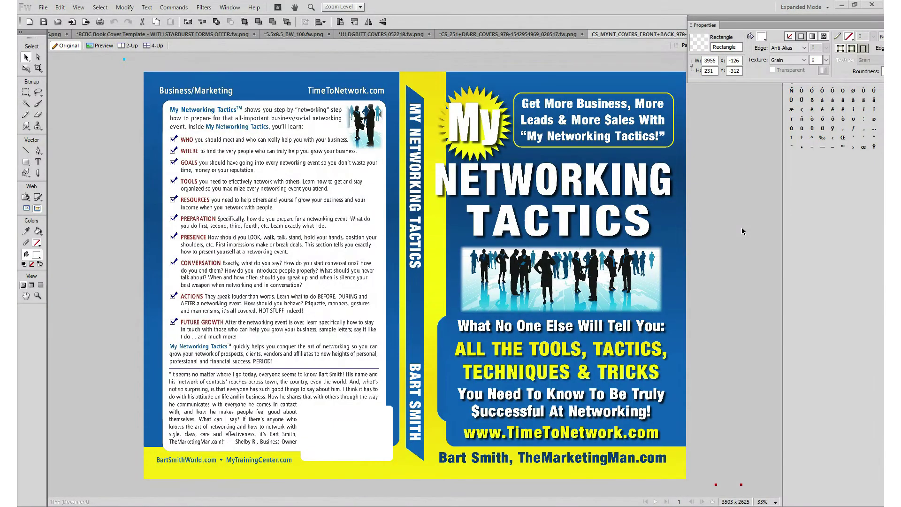
- Inspect the front cover's "My" title word and the yellow starburst behind it by selecting each
left_click(490, 117)
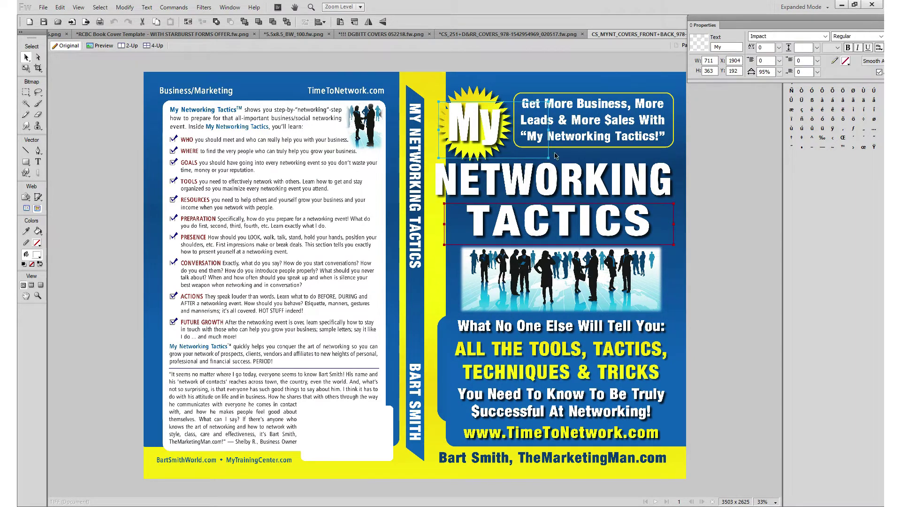
left_click(493, 111)
mouse_move(493, 112)
left_mouse_down()
mouse_move(490, 178)
mouse_move(481, 102)
left_mouse_up()
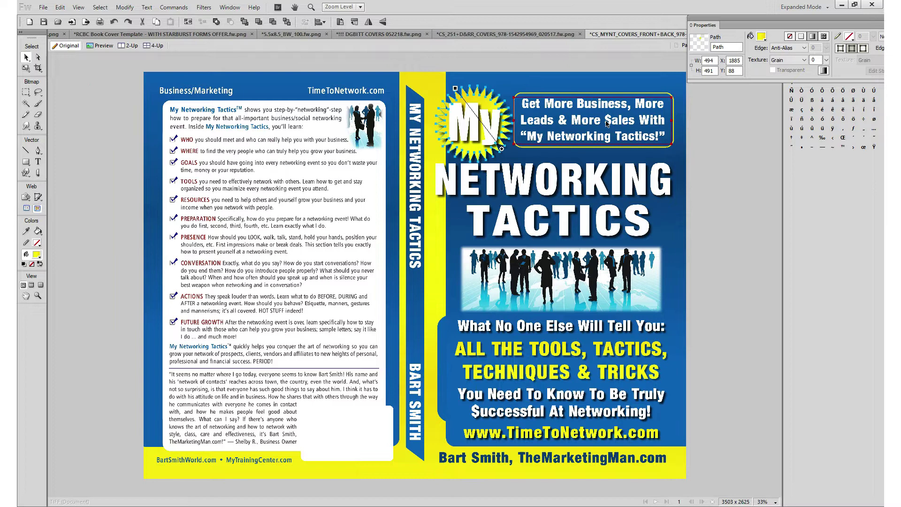
- Select the front cover's "Get More Business" text and lower text group, and slightly nudge the rounded outline and the silhouettes image
left_click(644, 121)
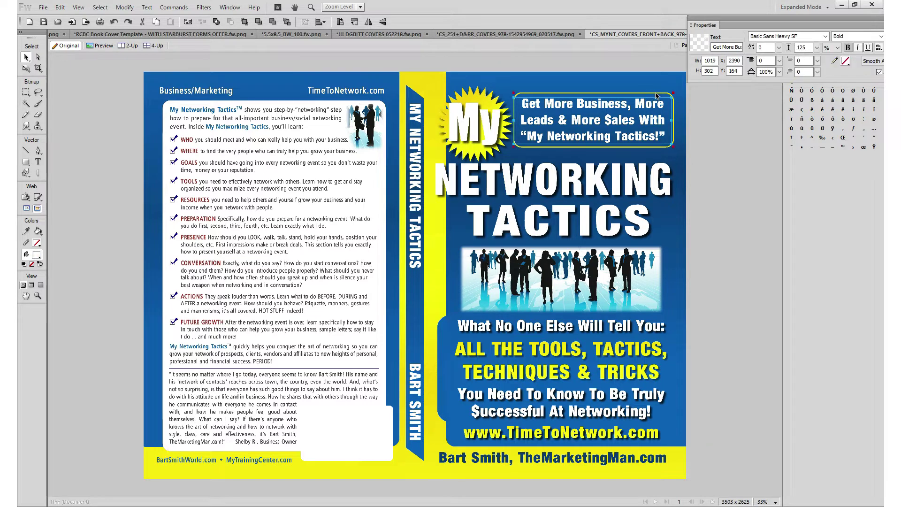
mouse_move(657, 97)
left_mouse_down()
mouse_move(661, 107)
mouse_move(657, 95)
left_mouse_up()
left_click_drag(571, 355, 572, 361)
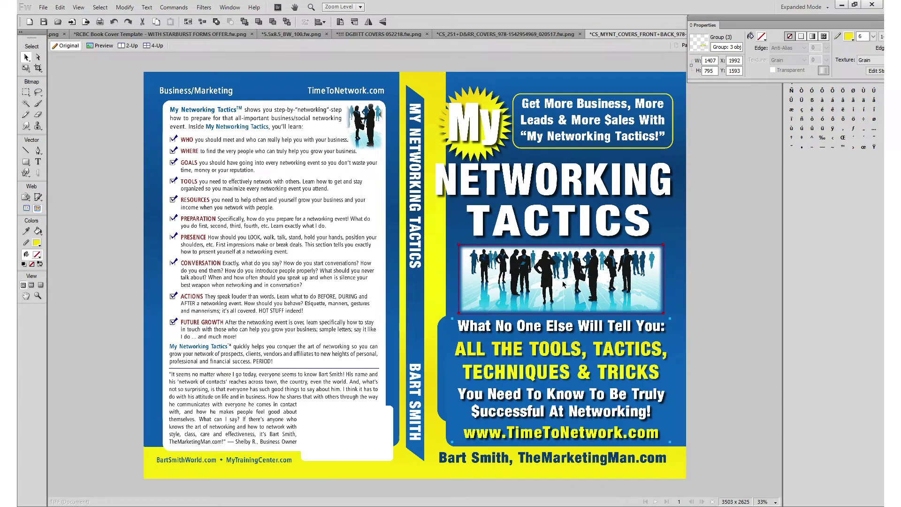
mouse_move(564, 284)
left_mouse_down()
mouse_move(565, 294)
mouse_move(566, 274)
mouse_move(561, 284)
left_mouse_up()
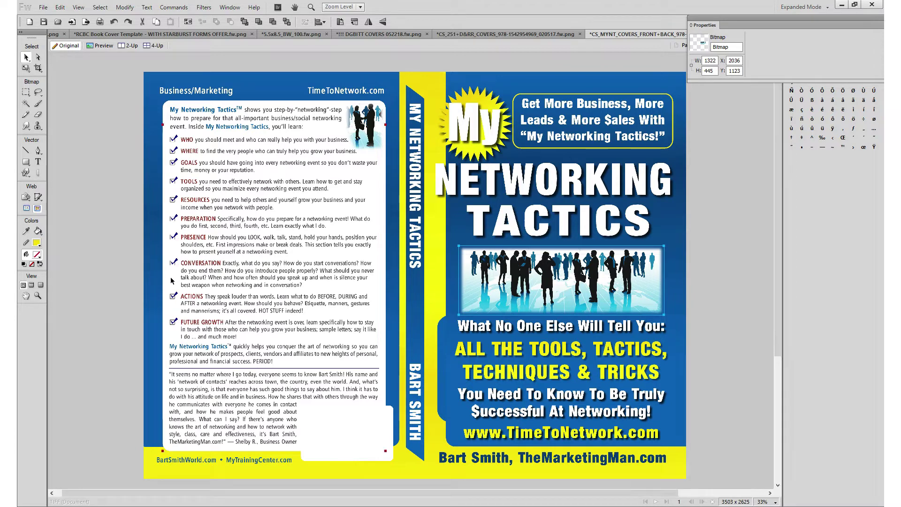
- Undo the move of the back cover's checklist text and bring the restored list into view
key("ctrl+equal")
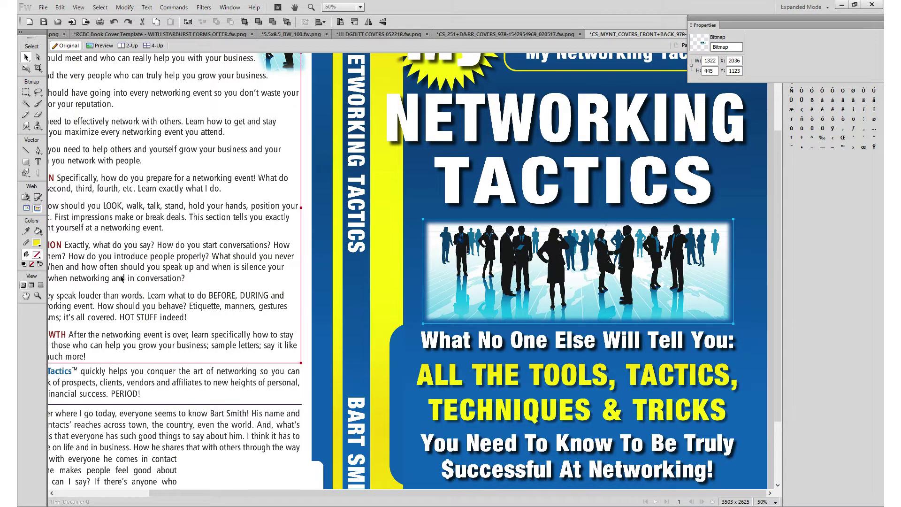
key("ctrl+z")
left_click(26, 296)
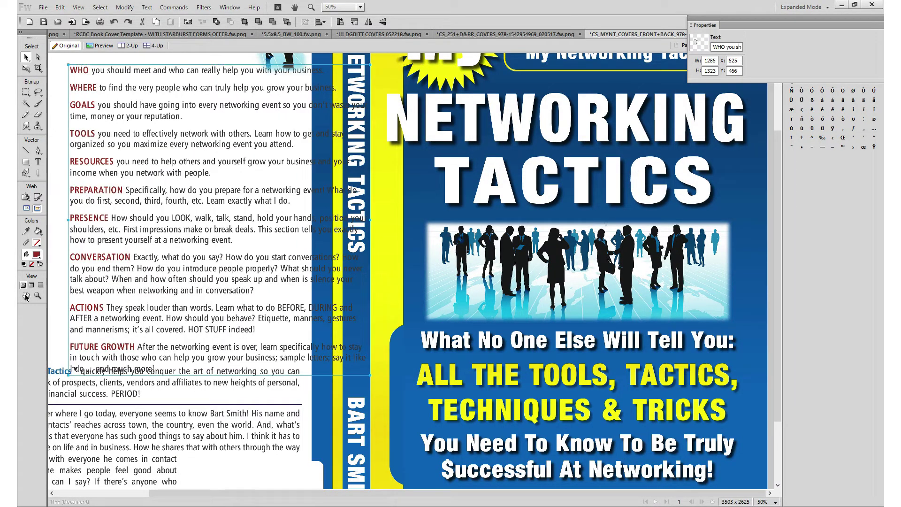
key("ctrl+z")
left_click_drag(107, 266, 240, 273)
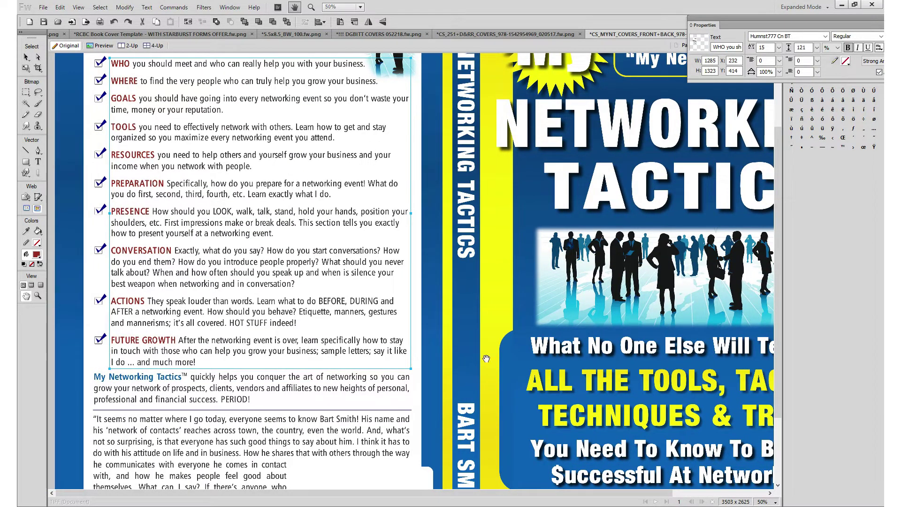
- Examine the back cover's checklist, closing paragraph, testimonial and website line at 100% magnification
key("v")
key("ctrl+equal")
key("ctrl+equal")
key("h")
left_click_drag(201, 208, 218, 111)
left_click_drag(232, 426, 269, 136)
left_click_drag(249, 396, 232, 217)
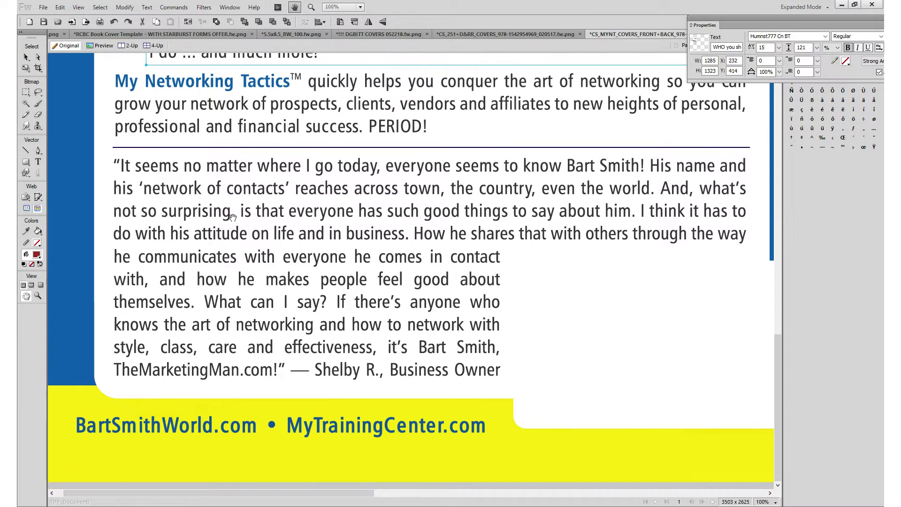
key("v")
key("ctrl+0")
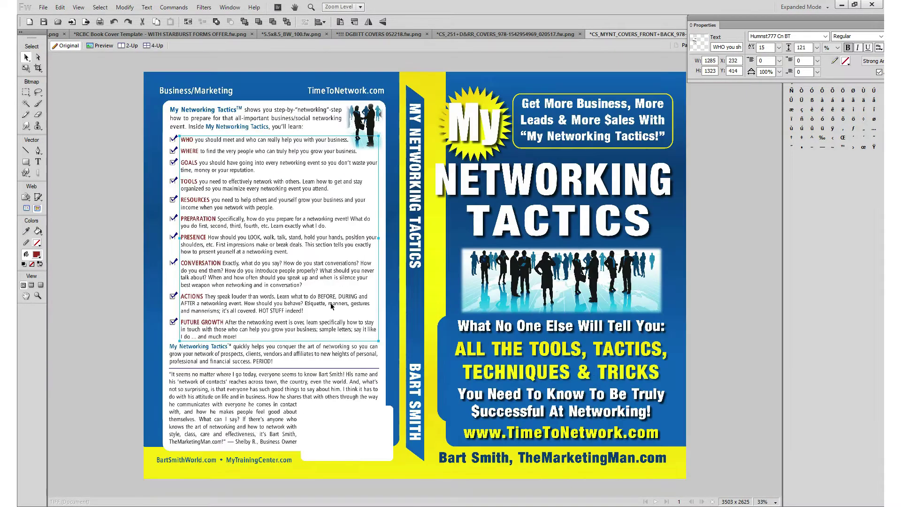
- Clear the selection and examine the back cover's checklist from PRESENCE to FUTURE GROWTH up close
key("h")
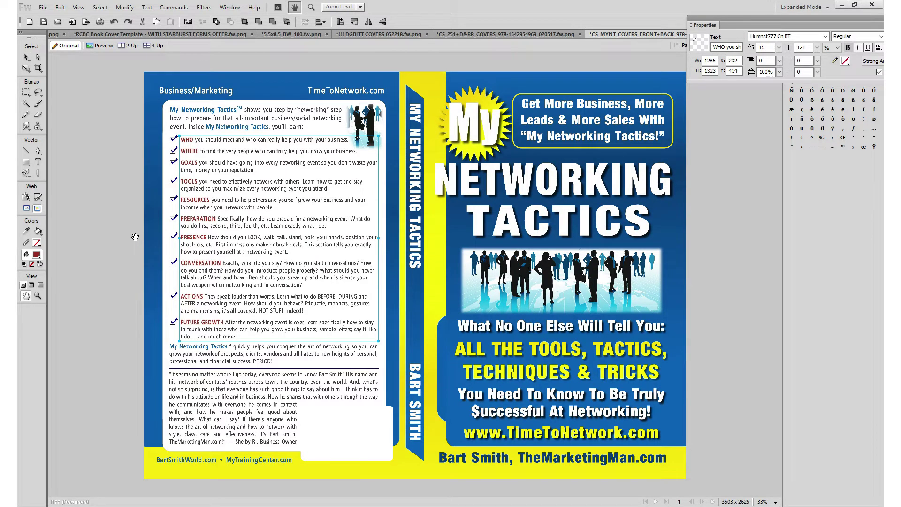
key("v")
left_click(125, 182)
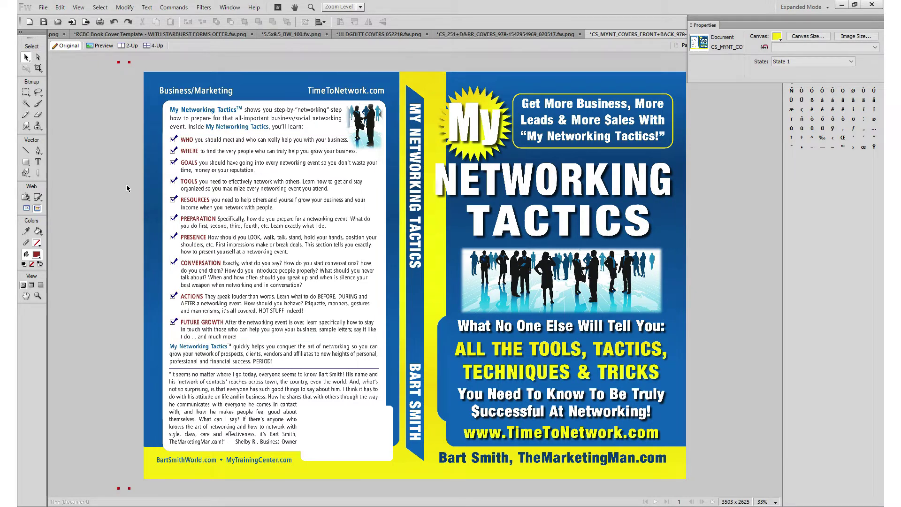
key("ctrl+equal")
key("ctrl+equal")
key("ctrl+equal")
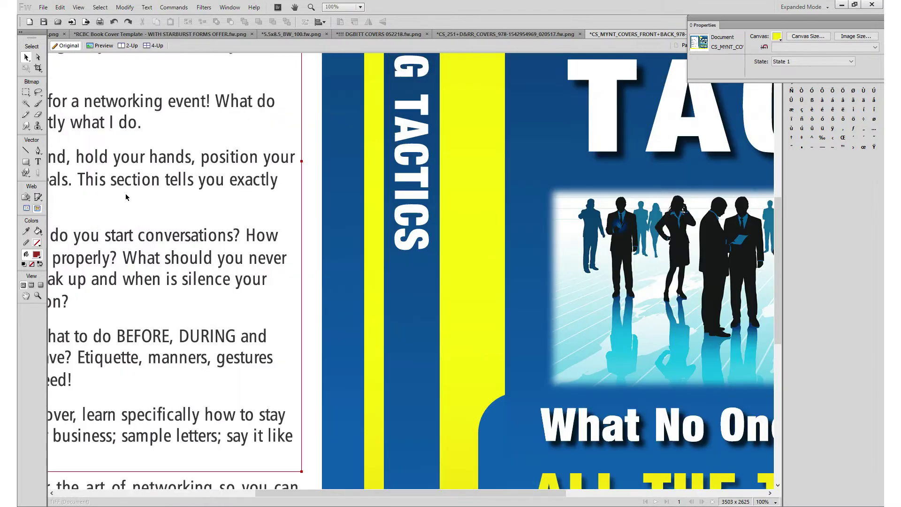
left_click(26, 296)
left_click_drag(108, 288, 531, 206)
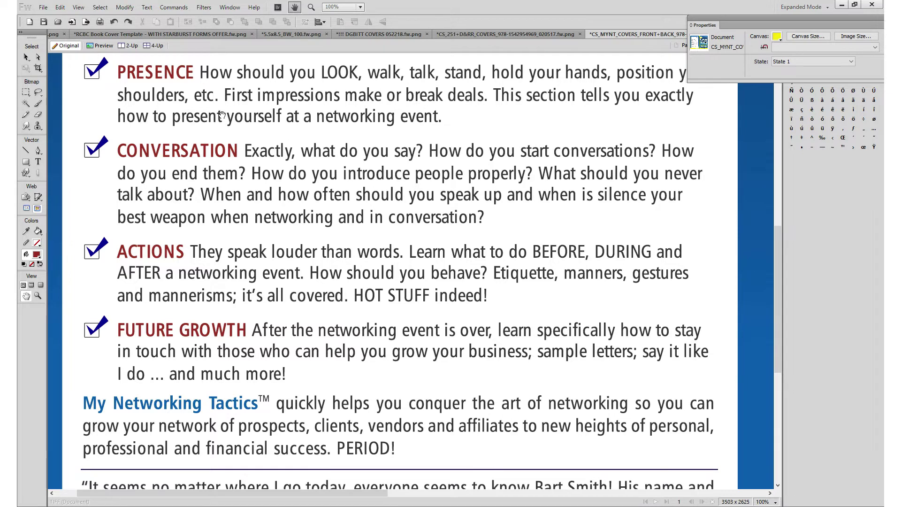
key("v")
key("ctrl+0")
- Show the guides, move the spine's "MY NETWORKING TACTICS" title to X 1692, Y 219, and shift the author name slightly down
key("ctrl+semicolon")
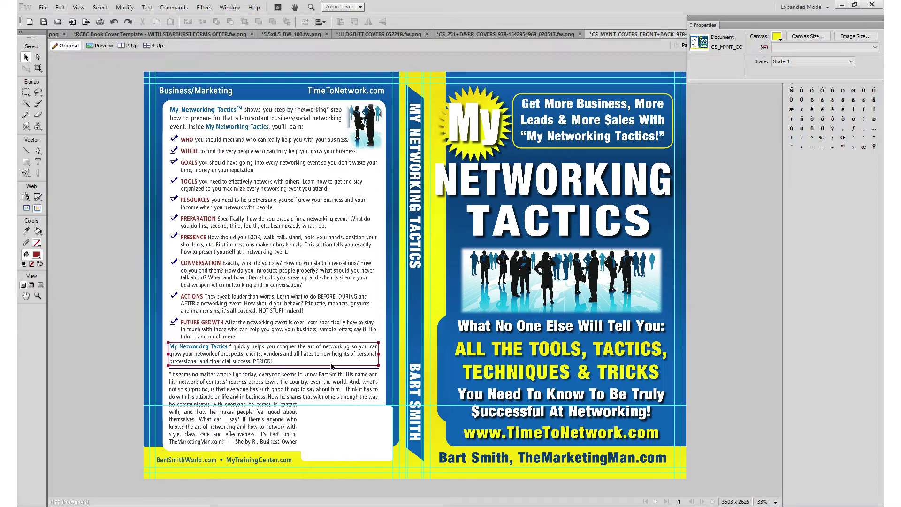
left_click(415, 217)
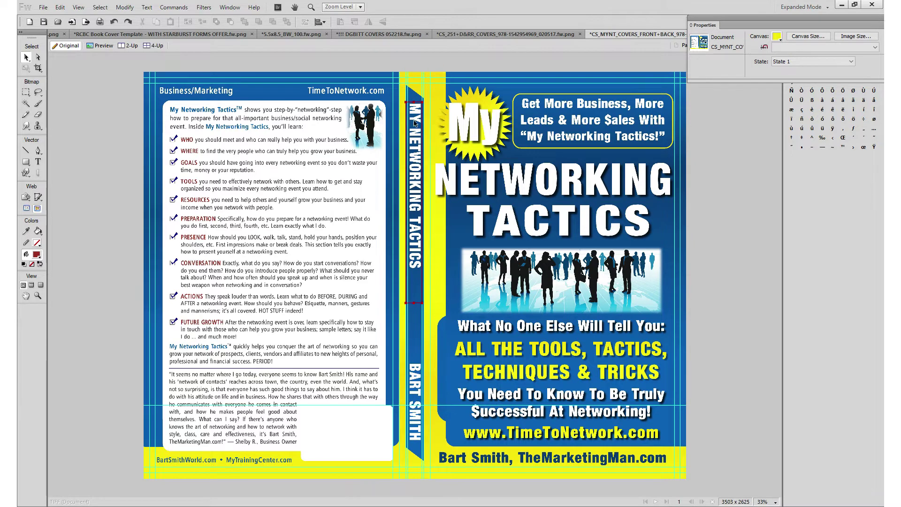
left_click(415, 271)
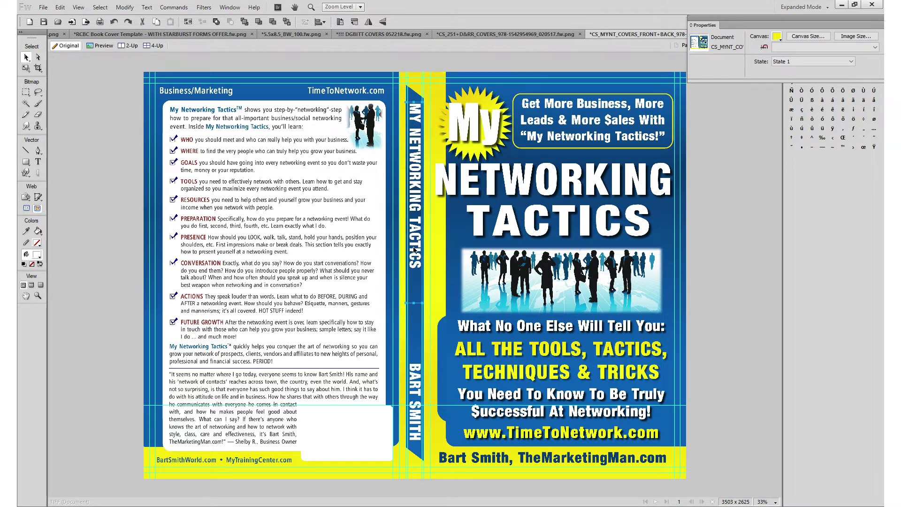
left_click_drag(431, 261, 427, 247)
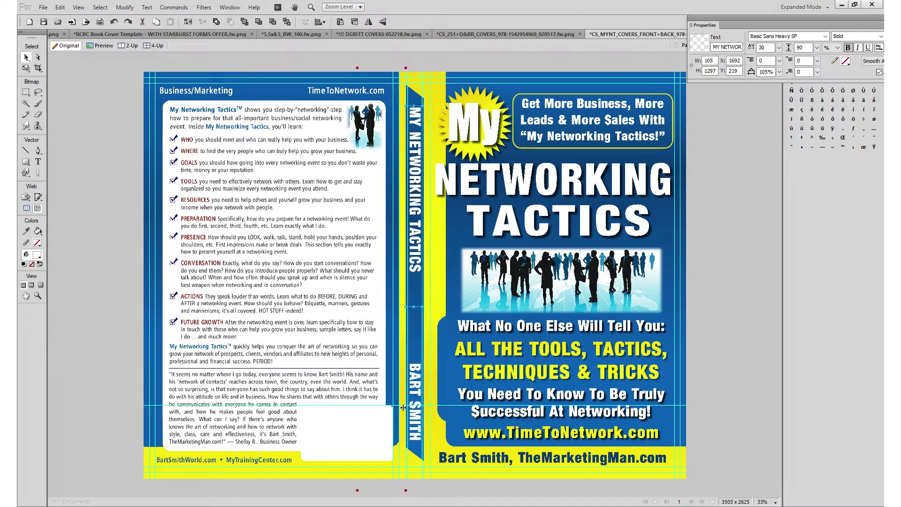
left_click_drag(415, 386, 415, 392)
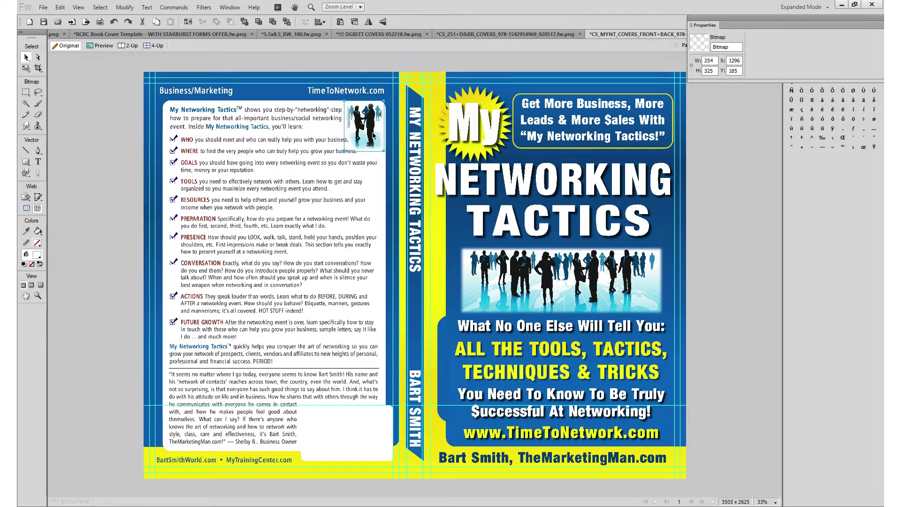
- Move the small silhouettes image on the back cover to X 1294, Y 199
scroll(358, 125, "up", 1)
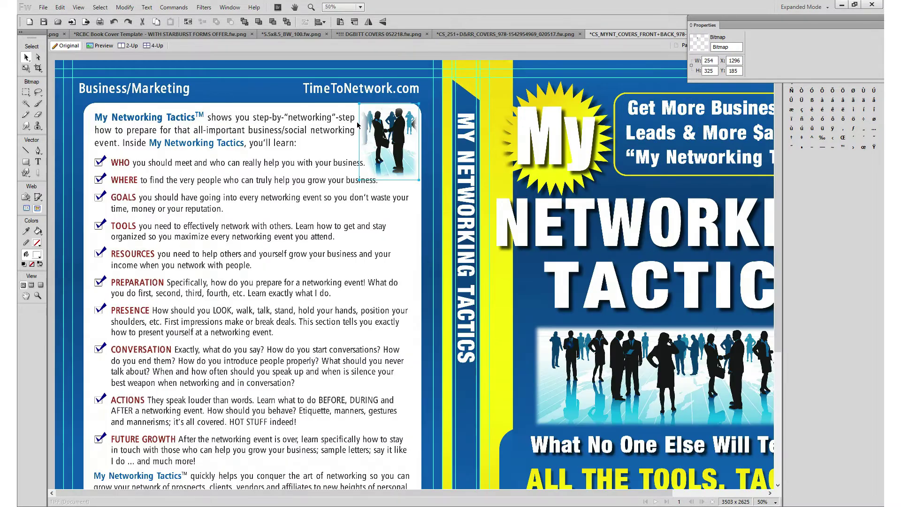
mouse_move(385, 143)
left_mouse_down()
mouse_move(387, 160)
mouse_move(384, 143)
left_mouse_up()
scroll(324, 313, "down", 1)
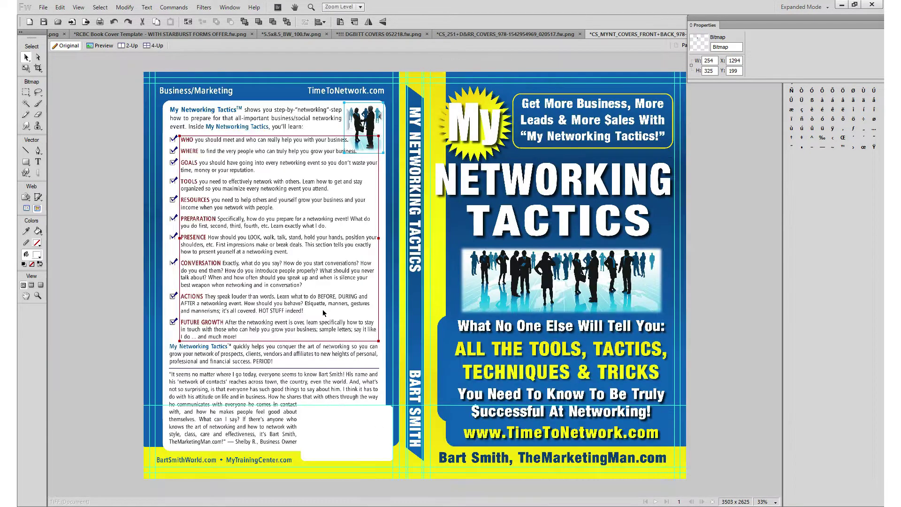
- Switch to the TV/Radio Interview Tactics cover and move the script "My" to X 1725, Y 151
left_click(731, 258)
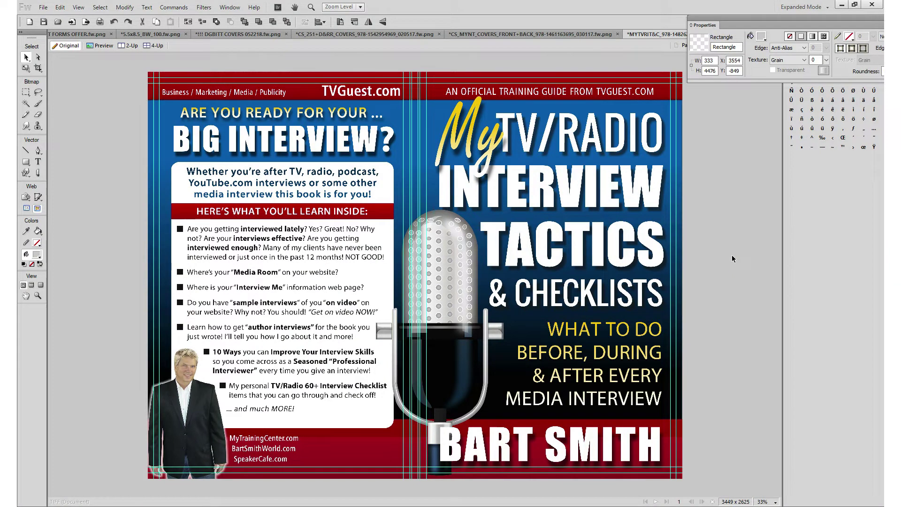
left_click(482, 136)
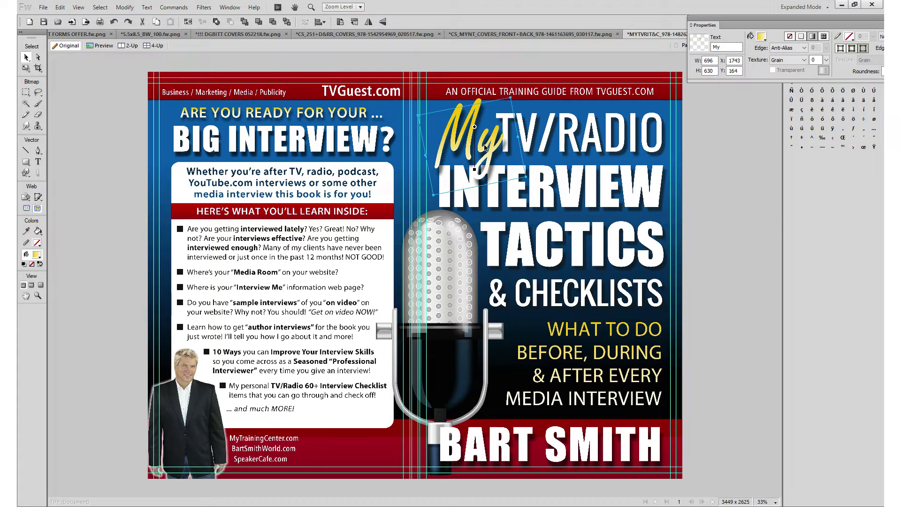
left_click_drag(488, 143, 481, 141)
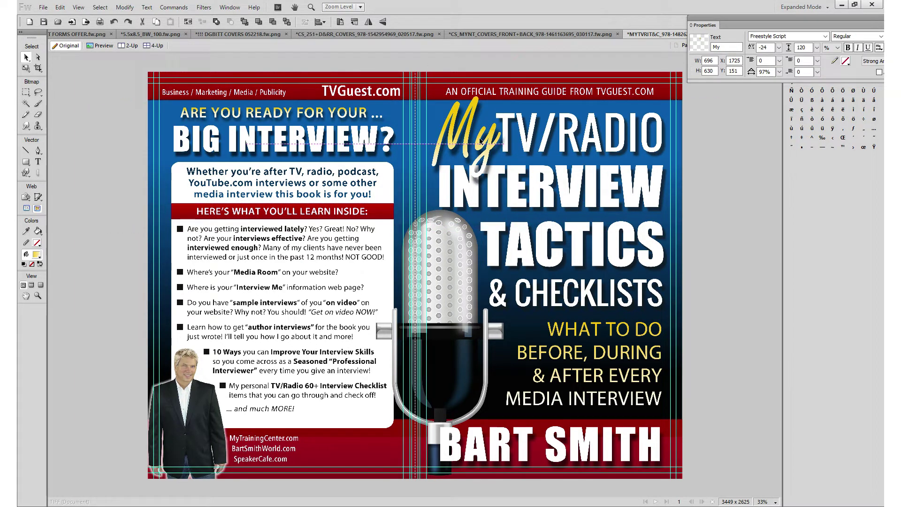
left_click_drag(481, 141, 482, 141)
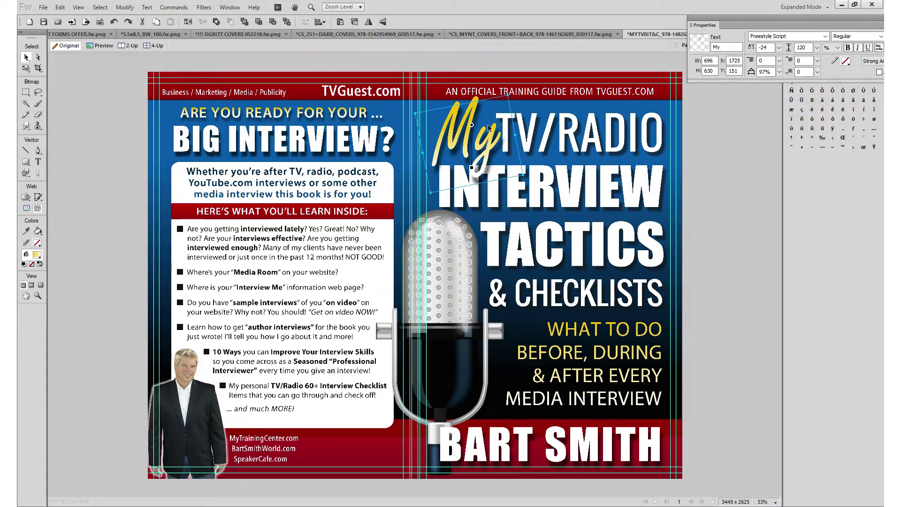
- Inspect the front cover's "AN OFFICIAL TRAINING GUIDE" line and move the "WHAT TO DO BEFORE, DURING" text to X 2118, Y 1597
left_click(525, 93)
scroll(519, 95, "up", 1)
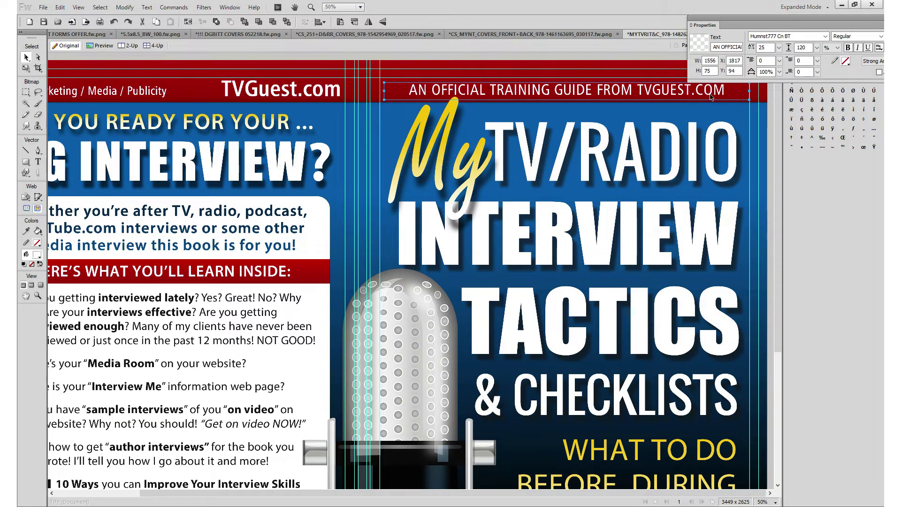
scroll(517, 94, "down", 1)
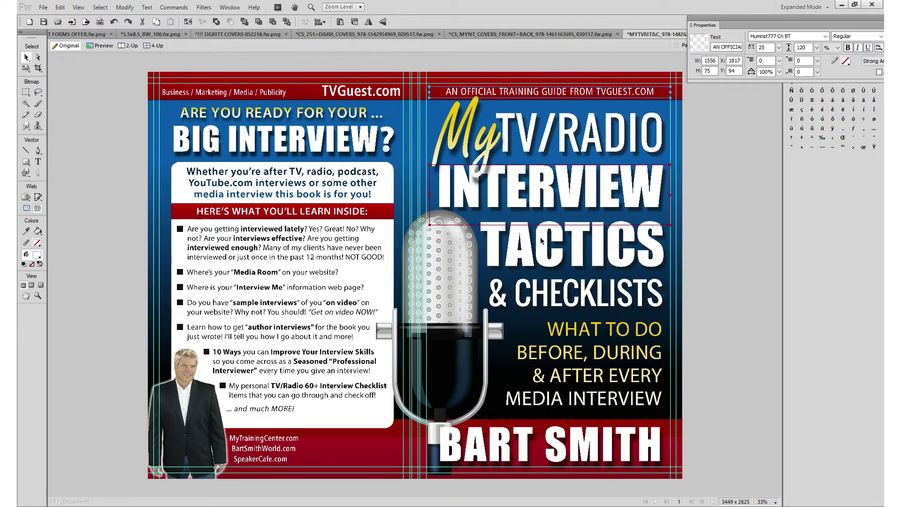
left_click(607, 367)
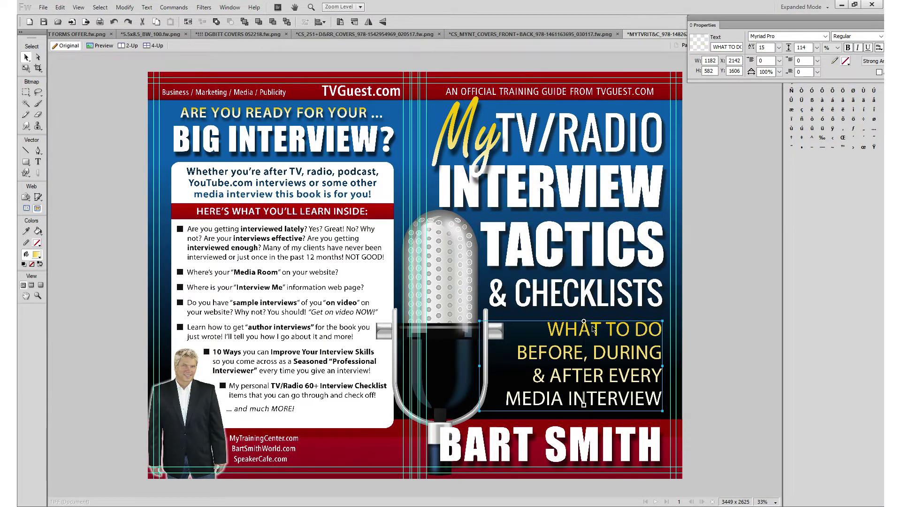
left_click_drag(603, 357, 600, 353)
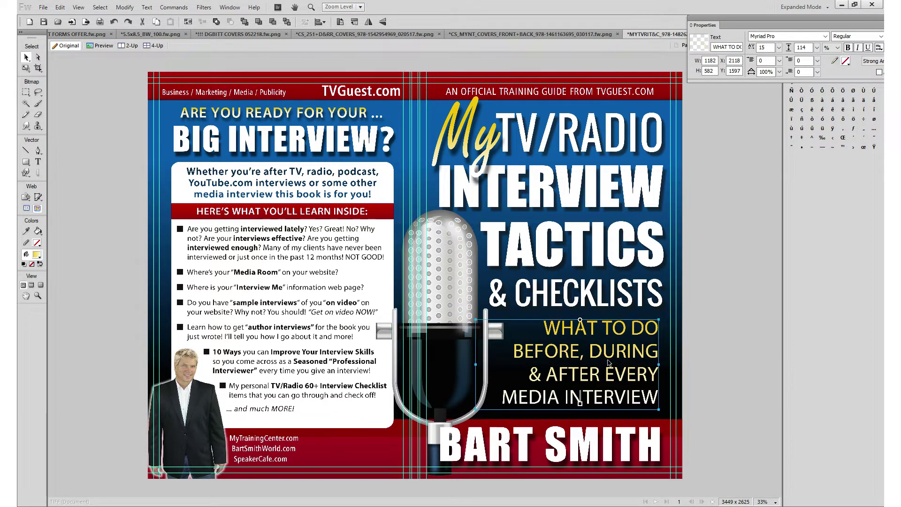
- Select the author name on the front cover and move the microphone image to X 1489, Y 871
left_click(595, 429)
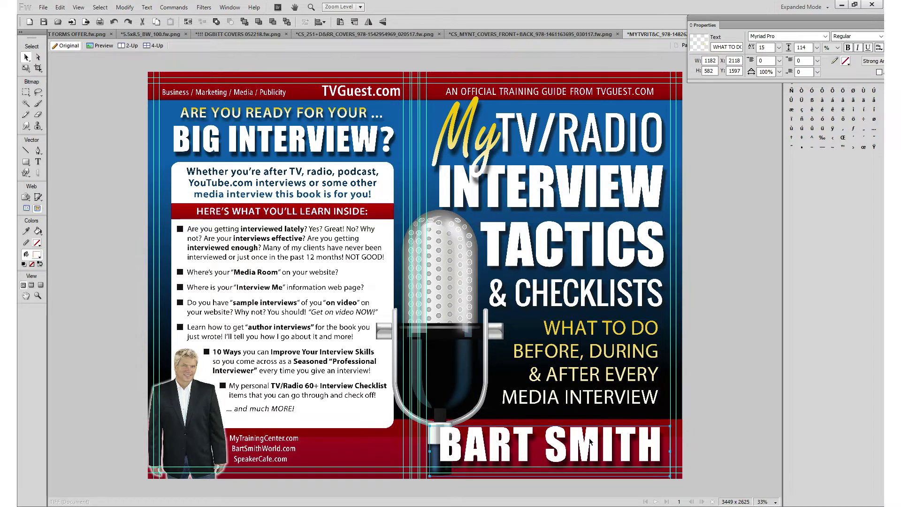
left_click(442, 308)
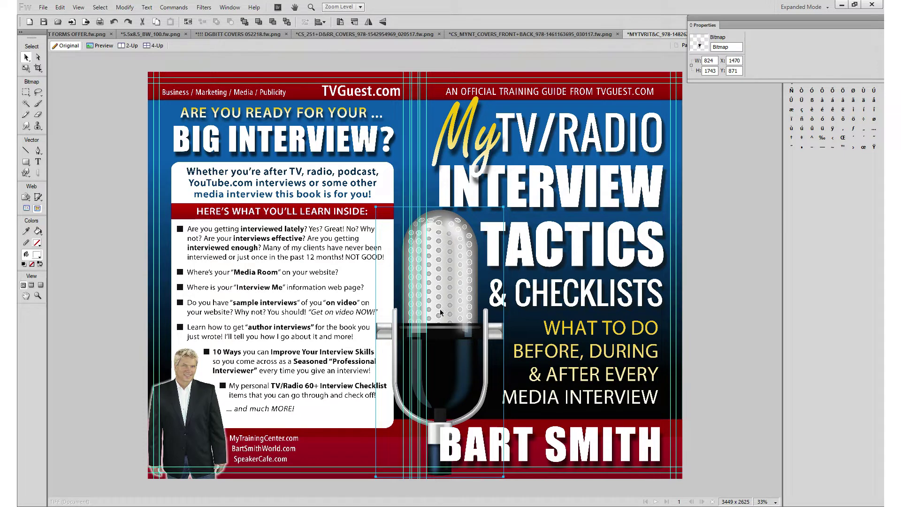
left_click_drag(441, 312, 443, 312)
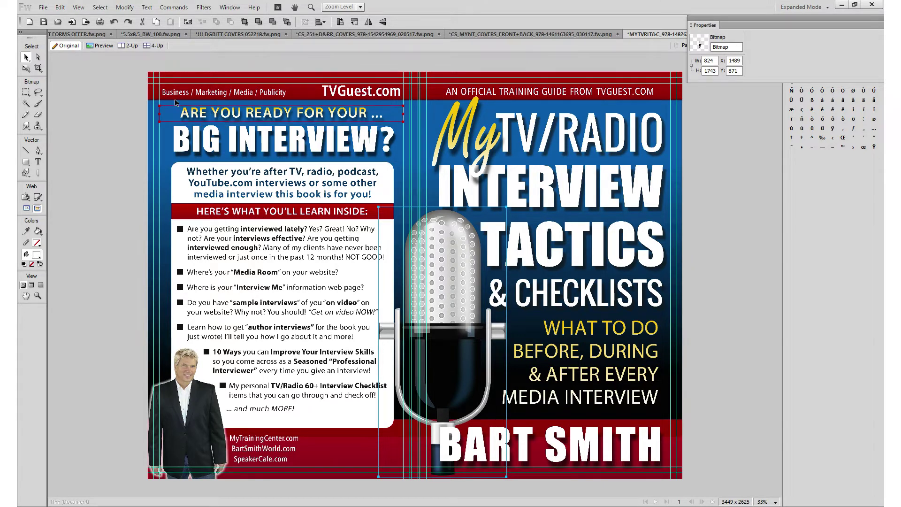
- Inspect the back cover's "TVGuest.com" line, "ARE YOU READY FOR YOUR ..." heading and introductory text by selecting each
left_click(309, 95)
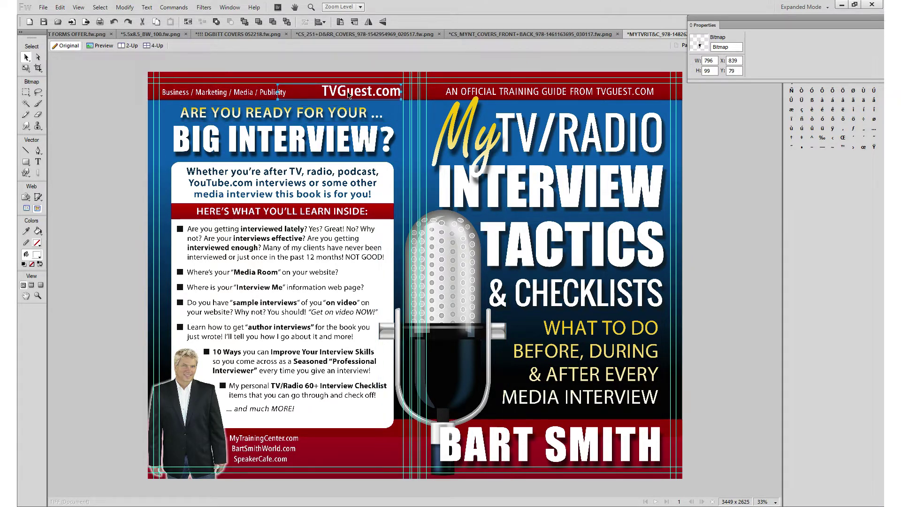
left_click(273, 116)
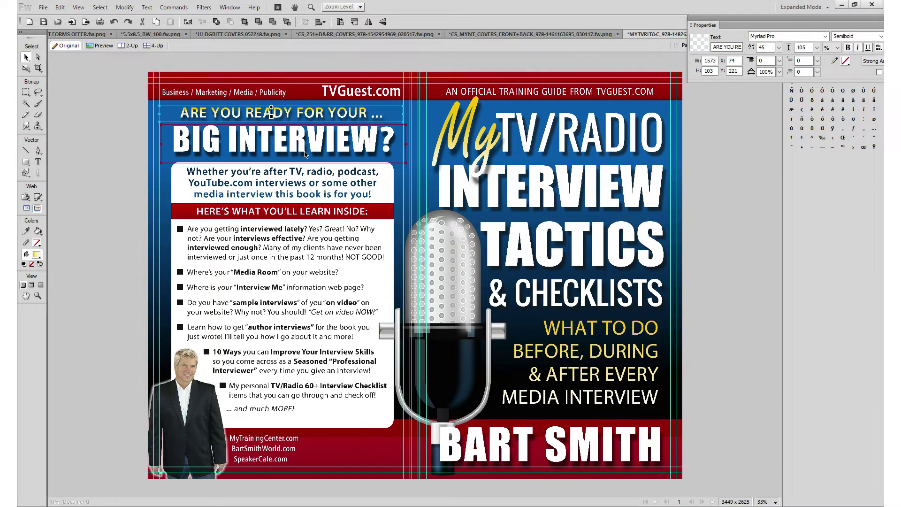
left_click(311, 175)
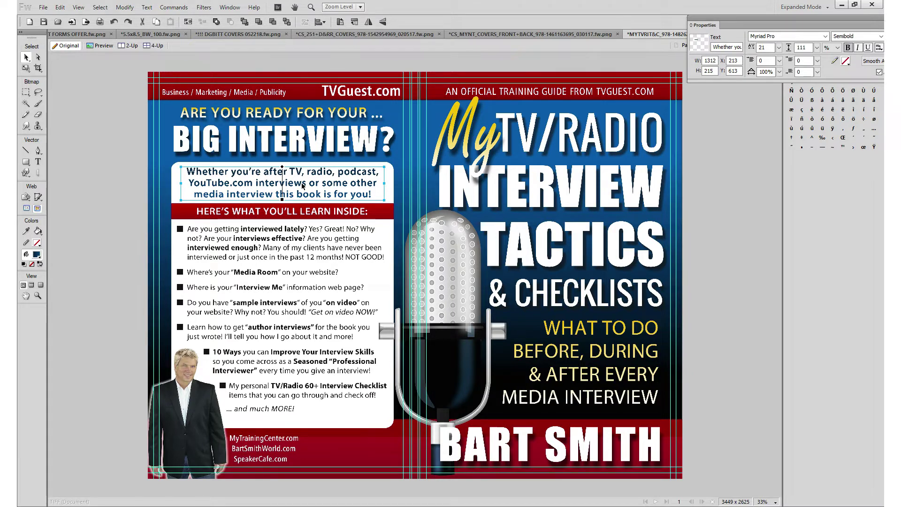
- Inspect the back cover's "HERE'S WHAT YOU'LL LEARN INSIDE:" heading and the bullet list beneath it
left_click(302, 209)
key("ctrl+equal")
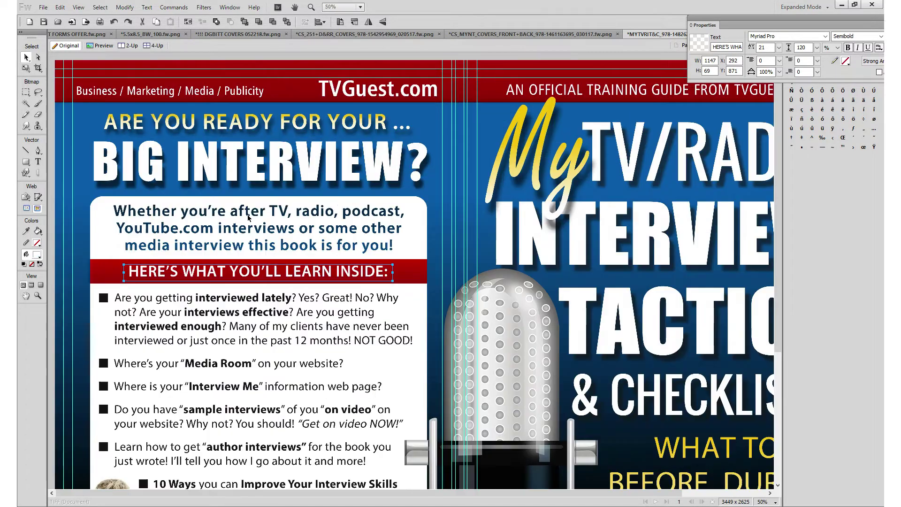
scroll(382, 294, "down", 2)
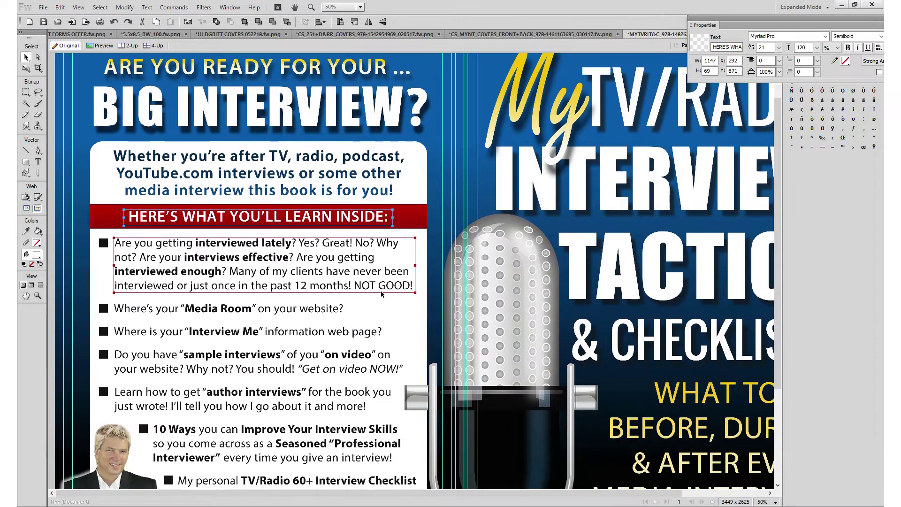
scroll(382, 294, "down", 4)
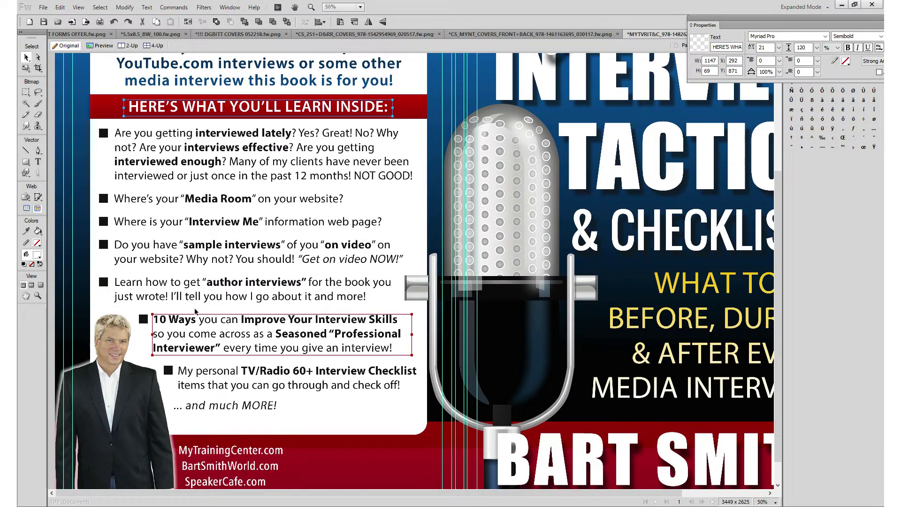
scroll(194, 320, "down", 1)
scroll(193, 320, "down", 1)
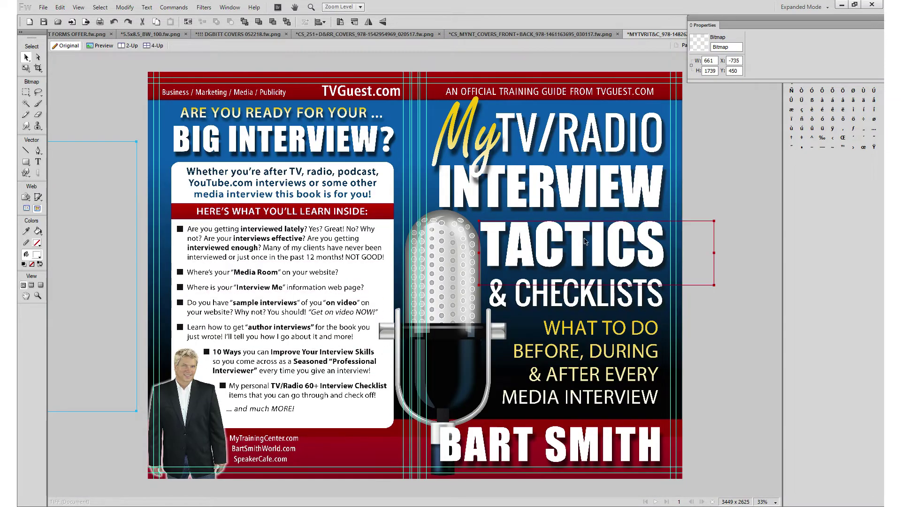
- Move the blue gradient background rectangle to X 0, Y 52 and switch to the CS_101MCM_COVERS document
left_click(396, 107)
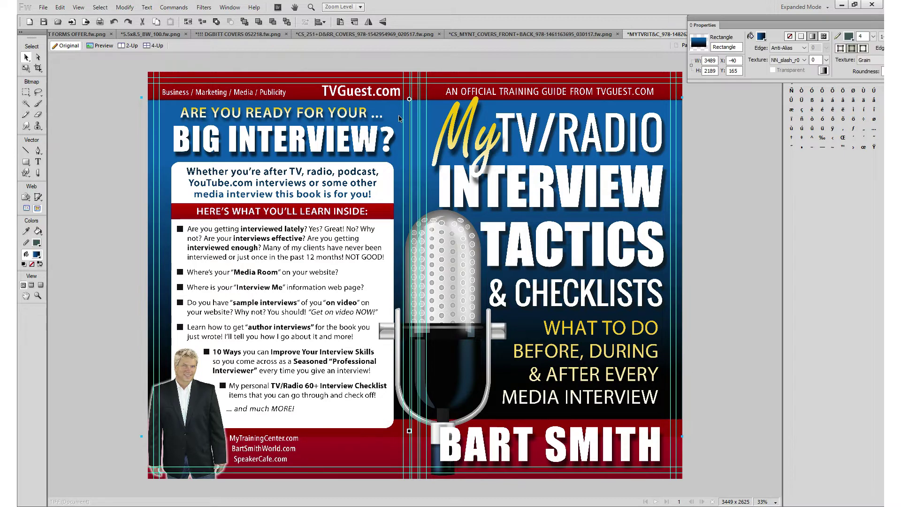
mouse_move(396, 116)
left_mouse_down()
mouse_move(400, 168)
mouse_move(402, 96)
mouse_move(395, 114)
left_mouse_up()
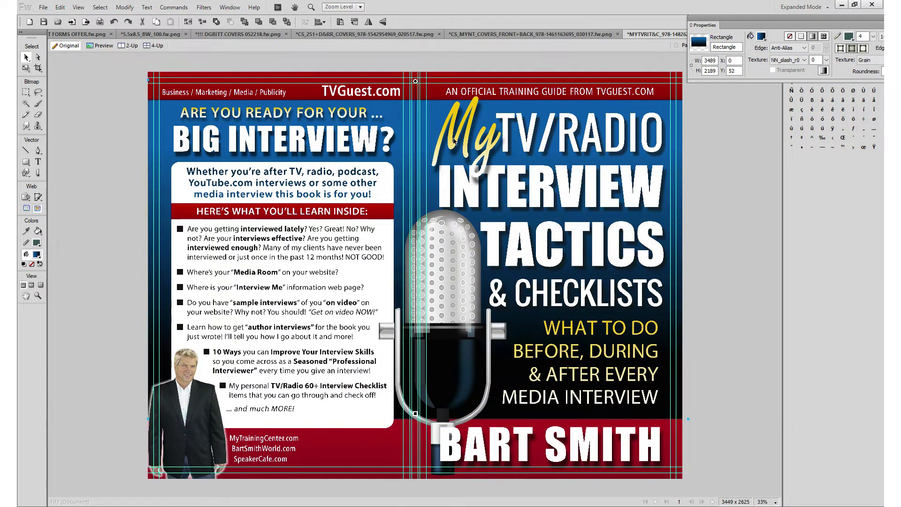
left_click(727, 138)
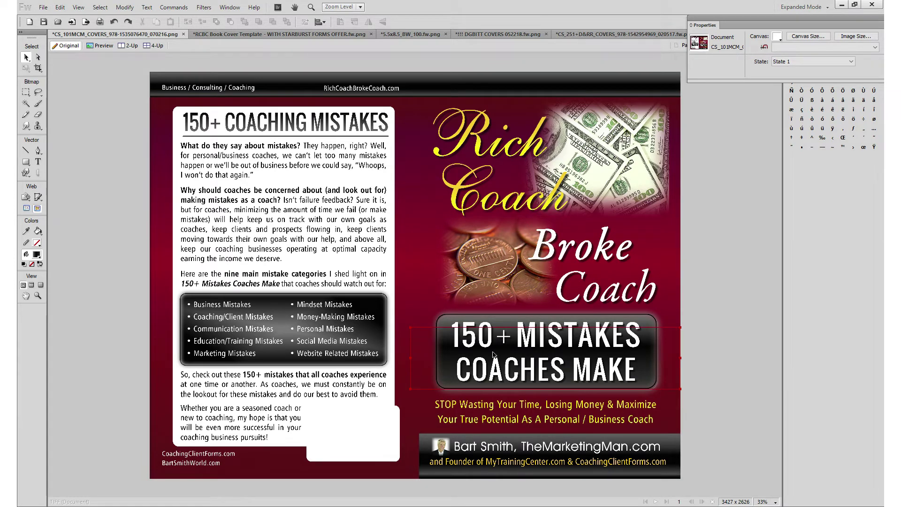
- Nudge the front cover's "150+ MISTAKES COACHES MAKE" text, its black panel, and the dollar bill and penny images slightly left, and select the yellow tagline
mouse_move(581, 347)
left_mouse_down()
mouse_move(605, 344)
mouse_move(580, 346)
left_mouse_up()
mouse_move(447, 320)
left_mouse_down()
mouse_move(440, 345)
mouse_move(372, 415)
mouse_move(422, 367)
mouse_move(443, 320)
left_mouse_up()
mouse_move(596, 157)
left_mouse_down()
mouse_move(566, 162)
mouse_move(587, 162)
left_mouse_up()
left_click_drag(516, 270, 503, 270)
left_click(488, 418)
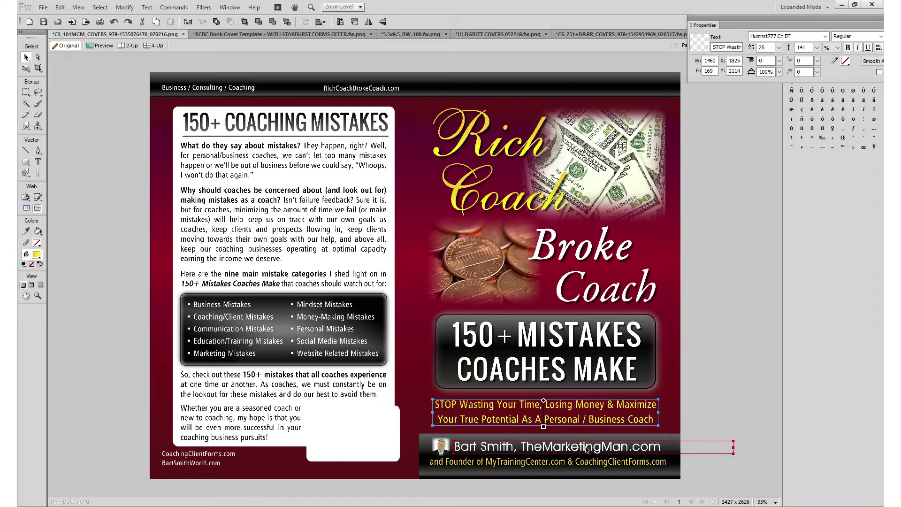
- Inspect the back cover's "RichCoachBrokeCoach.com" line, "150+ COACHING MISTAKES" heading and body text by selecting each
left_click(238, 172)
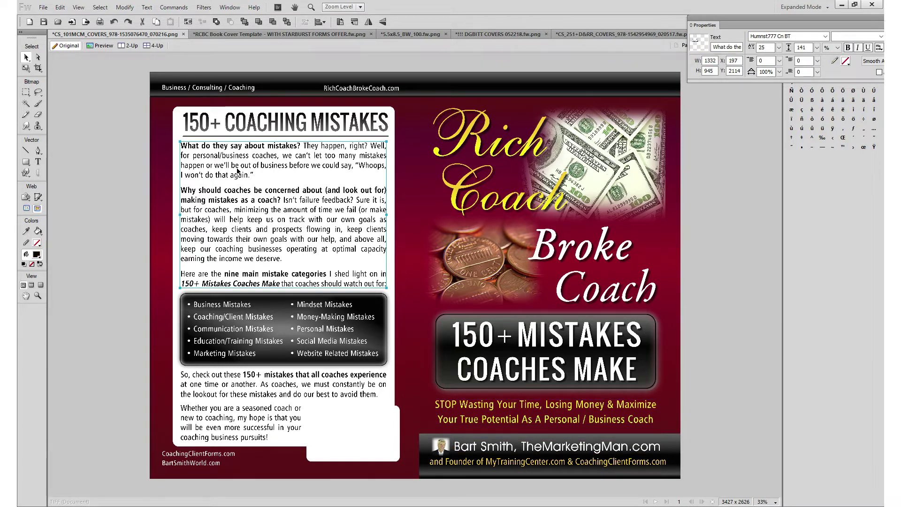
left_click(319, 88)
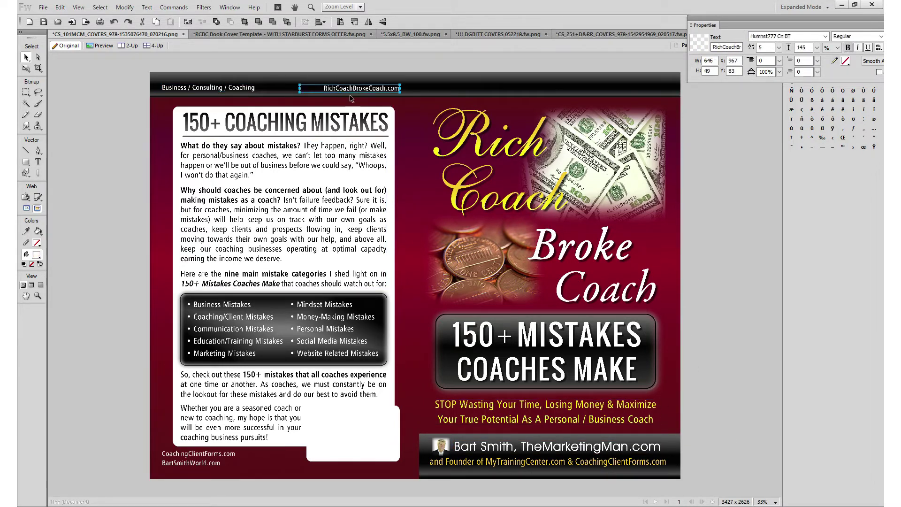
left_click(237, 123)
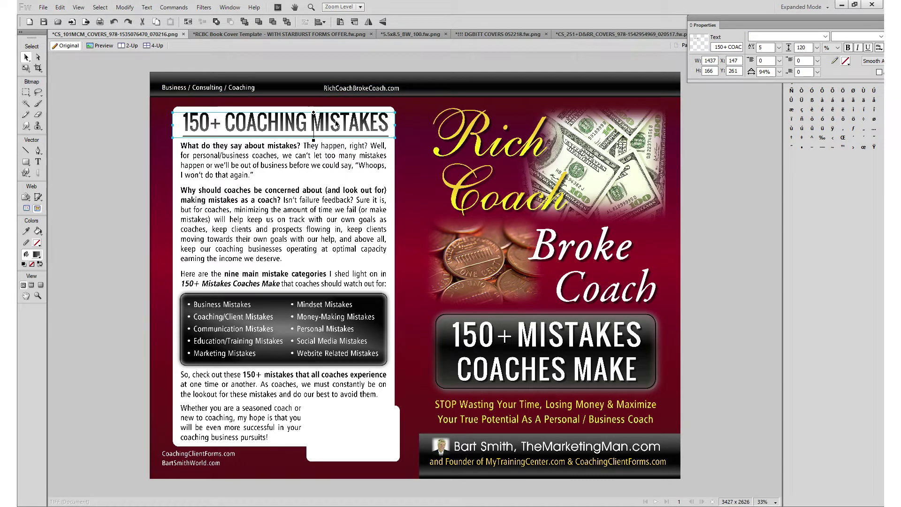
left_click(253, 161)
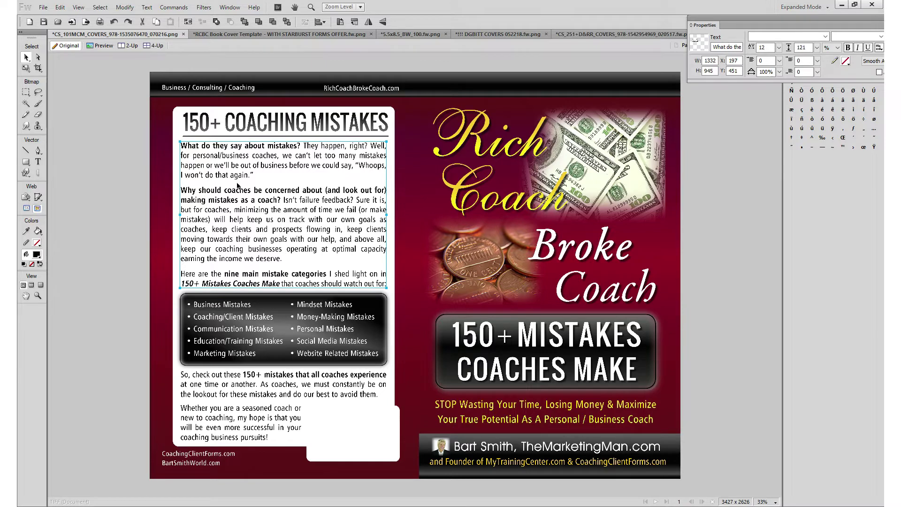
key("ctrl+equal")
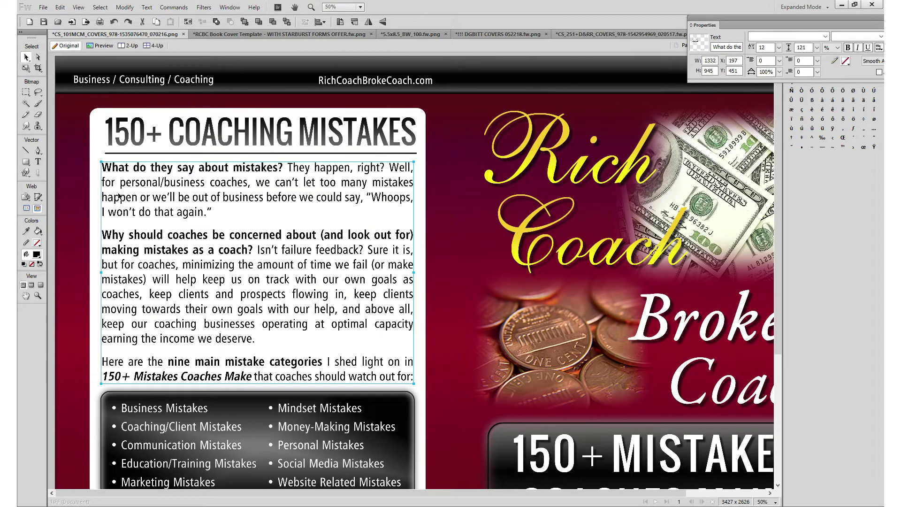
key("ctrl+equal")
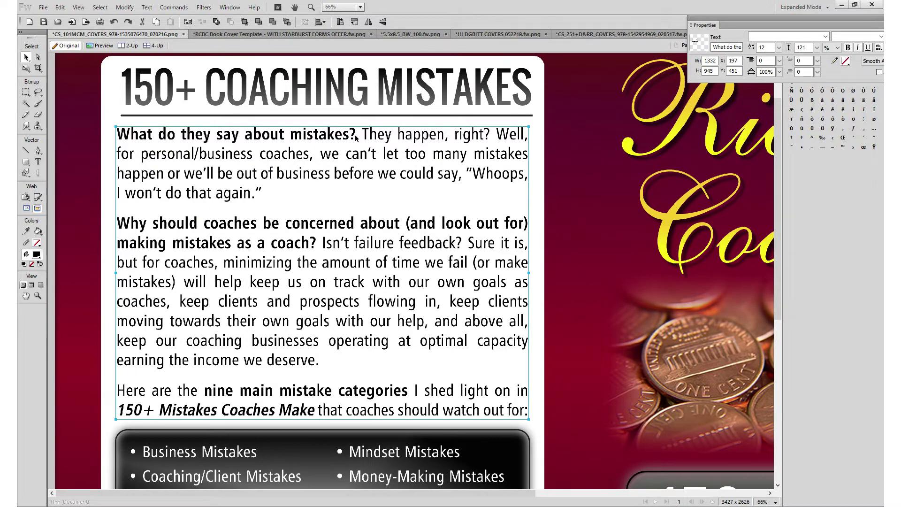
key("ctrl+minus")
key("ctrl+minus")
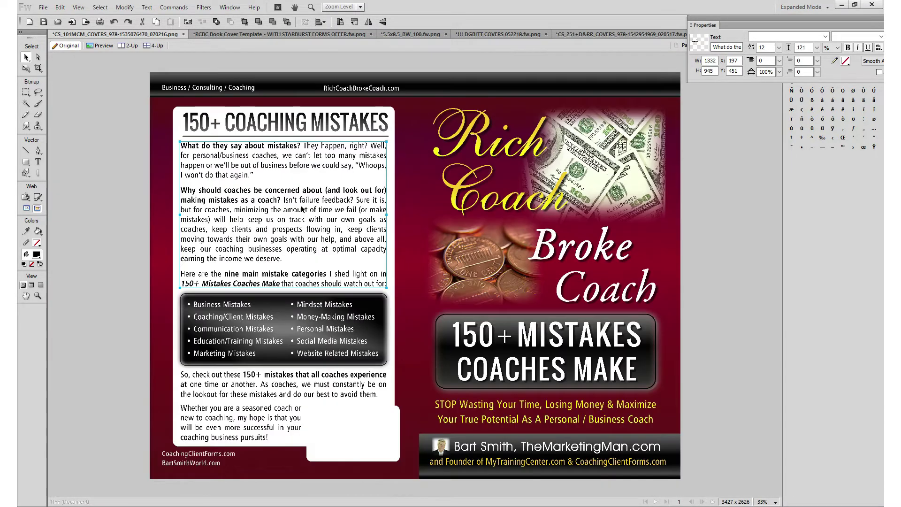
- Inspect the black mistakes list panel on the back cover and move the column starting with "Mindset Mistakes" to X 915, Y 1478
left_click(210, 307)
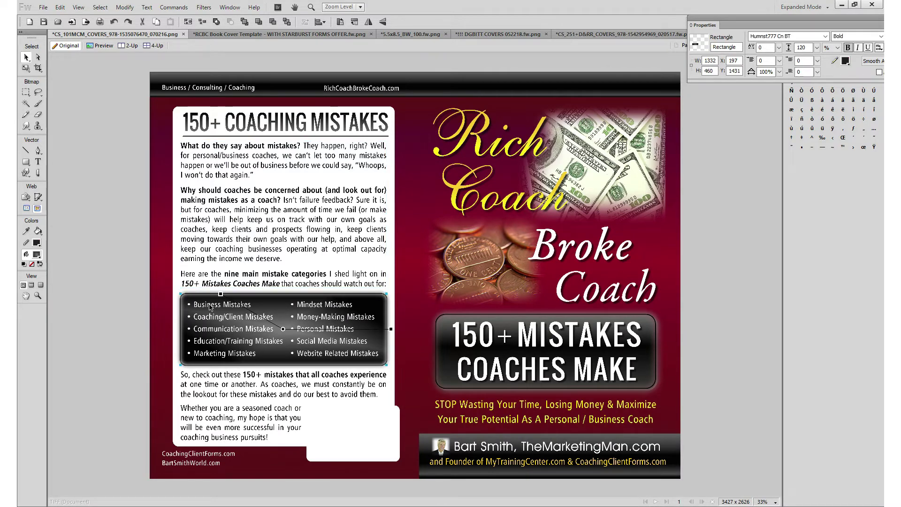
key("ctrl+equal")
key("ctrl+equal")
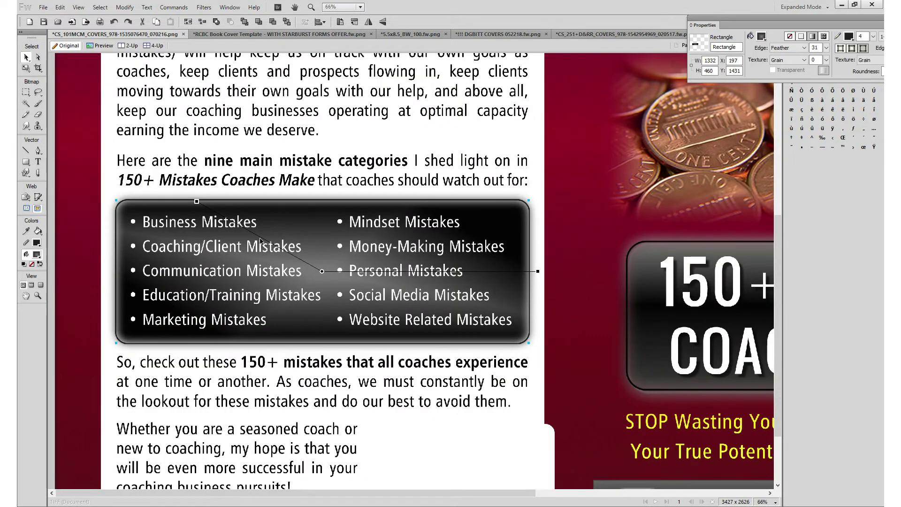
left_click(224, 249)
left_click(359, 295)
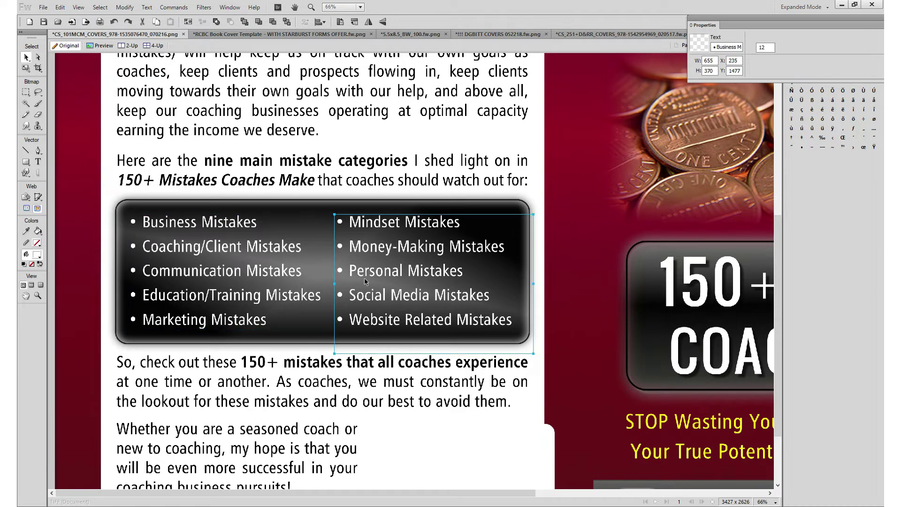
left_click_drag(358, 295, 371, 252)
scroll(164, 342, "down", 3)
scroll(164, 343, "up", 3)
scroll(164, 343, "down", 2)
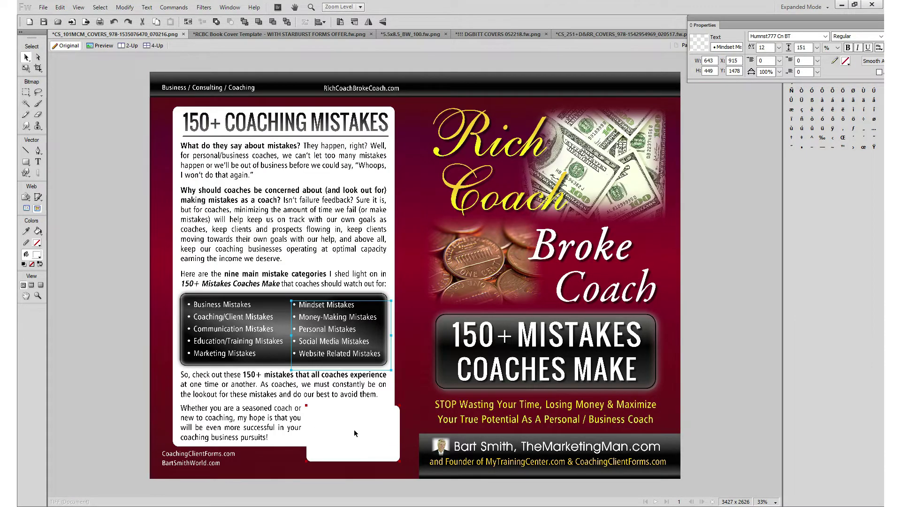
- Switch to the RCBC Book Cover Template with starburst offer, examine the "ALL-IN-ONE COACHING MANUAL" heading and check the layout against the guides
left_click(711, 189)
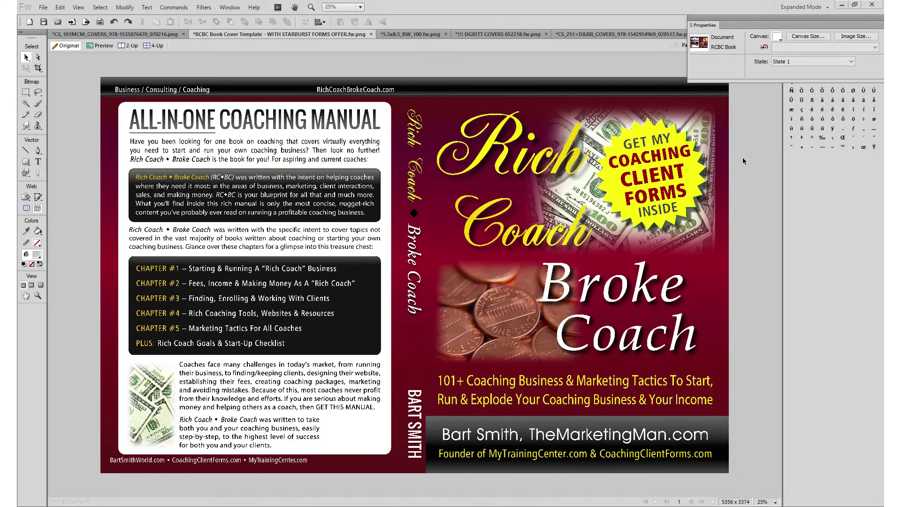
left_click(250, 126)
scroll(249, 126, "up", 1)
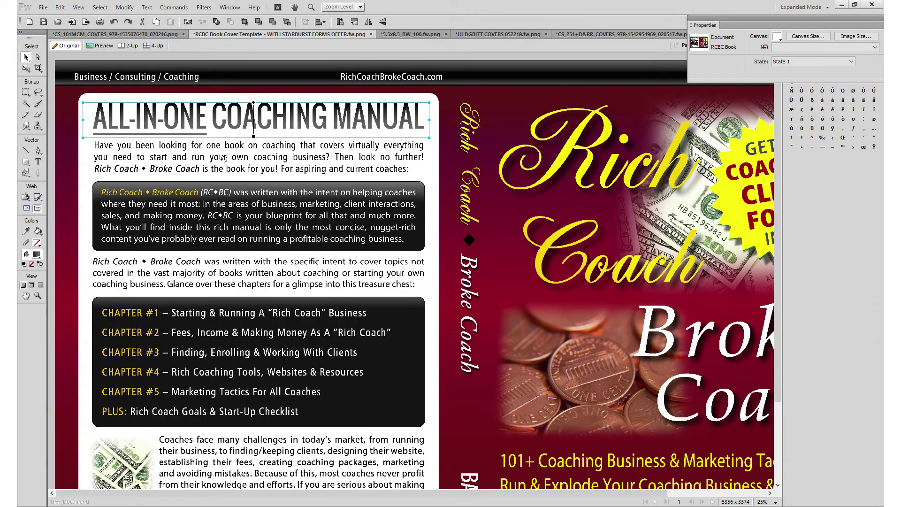
key("ctrl+equal")
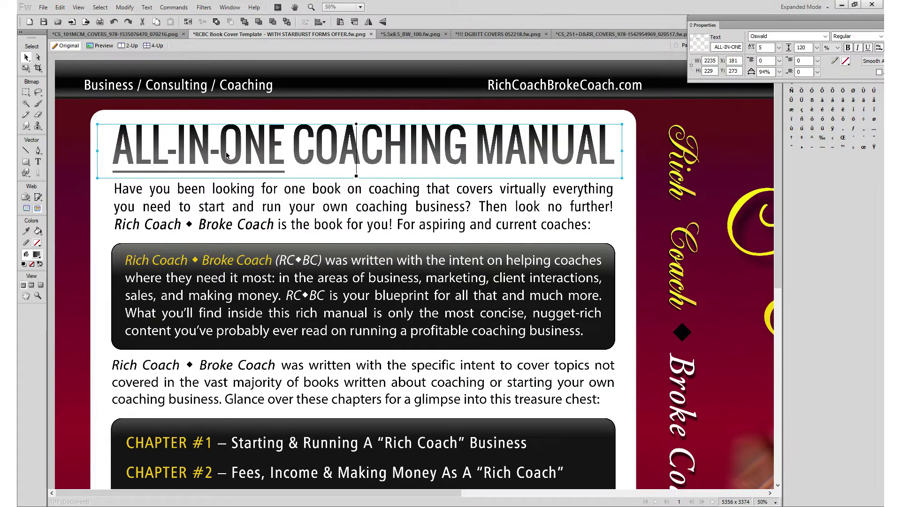
key("ctrl+minus")
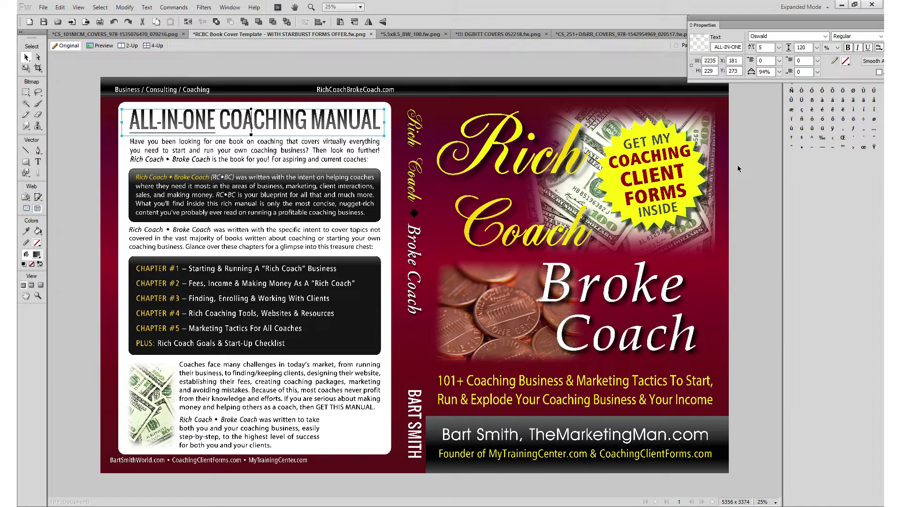
key("ctrl+semicolon")
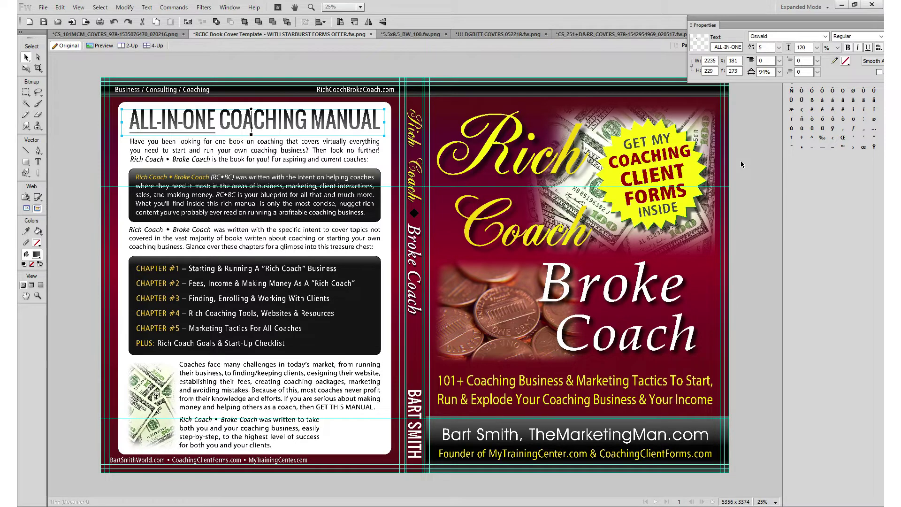
key("ctrl+semicolon")
- Move the starburst's "GET MY COACHING CLIENT FORMS INSIDE" text to X 4234, Y 428 and reposition the yellow starburst shape behind it
left_click(651, 141)
scroll(652, 139, "up", 1)
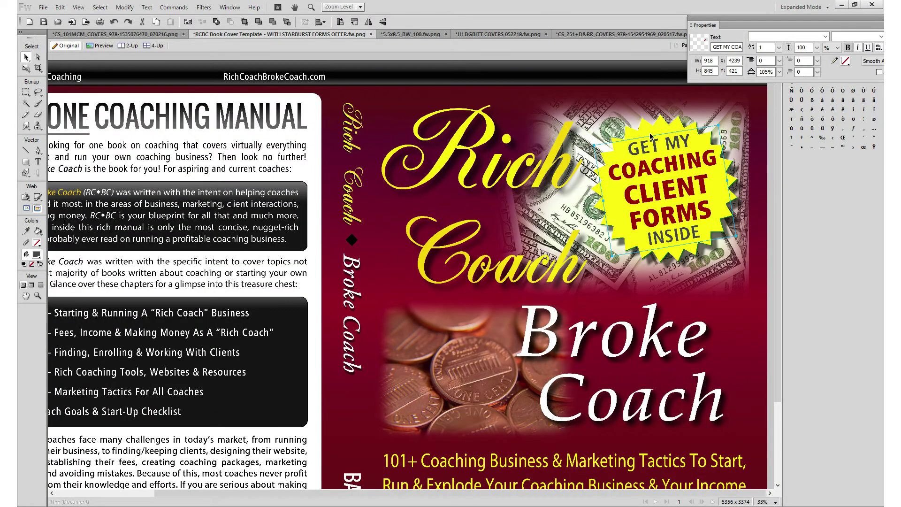
left_click(669, 136)
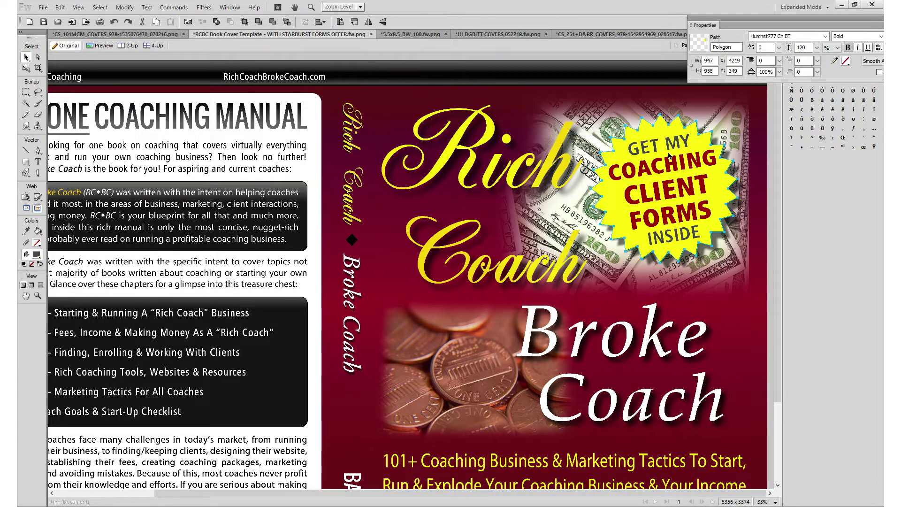
left_click(669, 154)
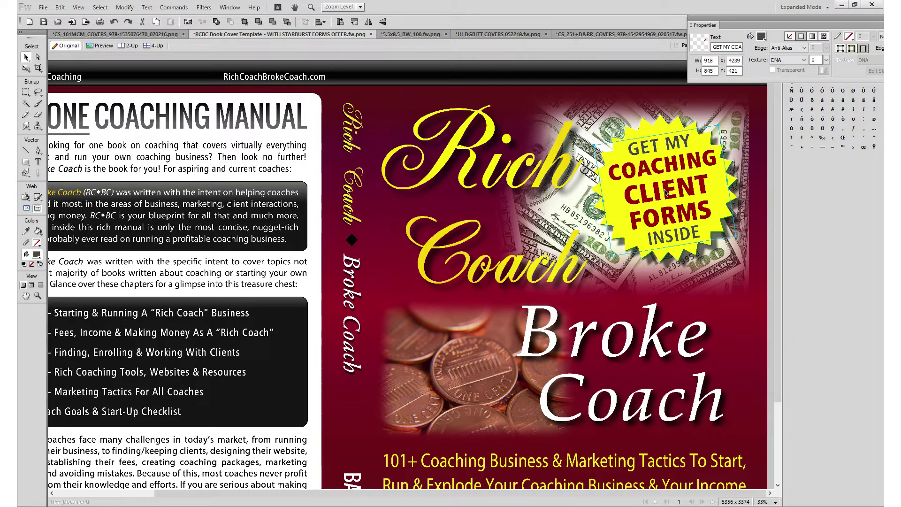
left_click_drag(661, 182, 652, 140)
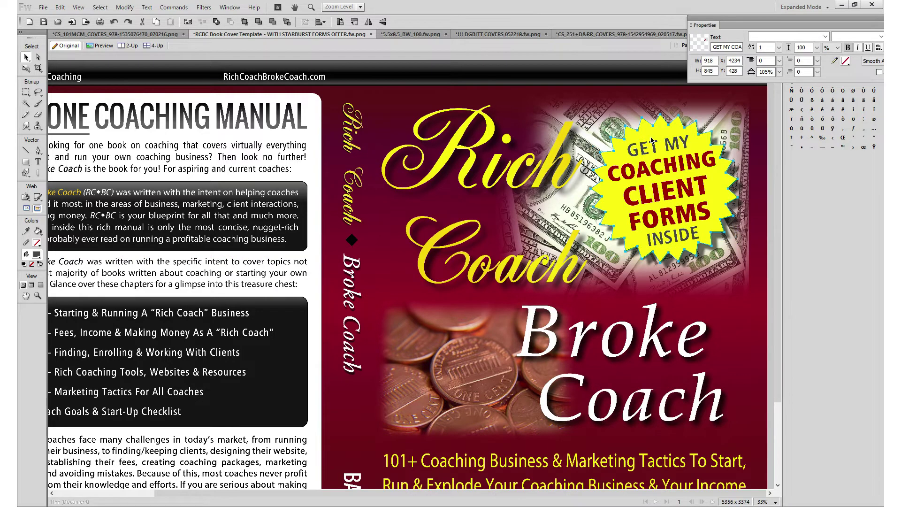
left_click_drag(638, 111, 649, 131)
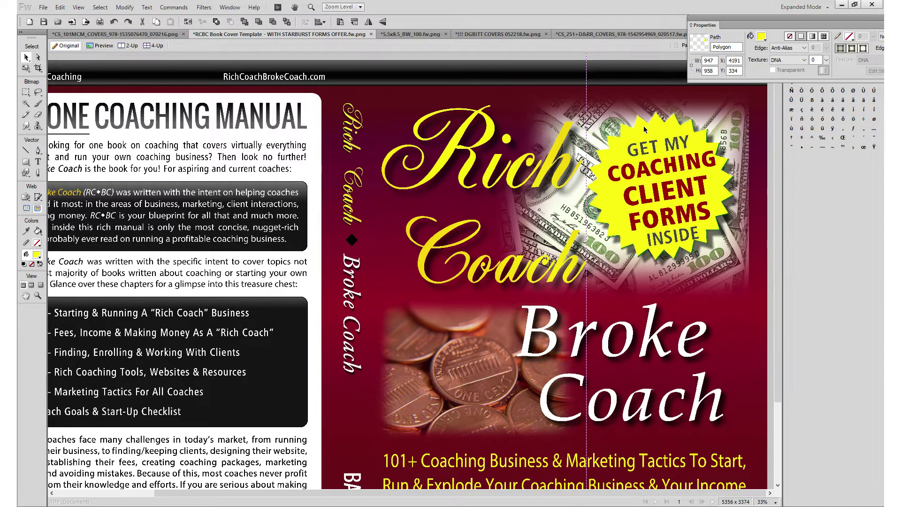
- Move the front cover's dollar bill image to X 3675, Y 234 and the penny image to X 2751, Y 1519
key("ctrl+minus")
left_click(604, 126)
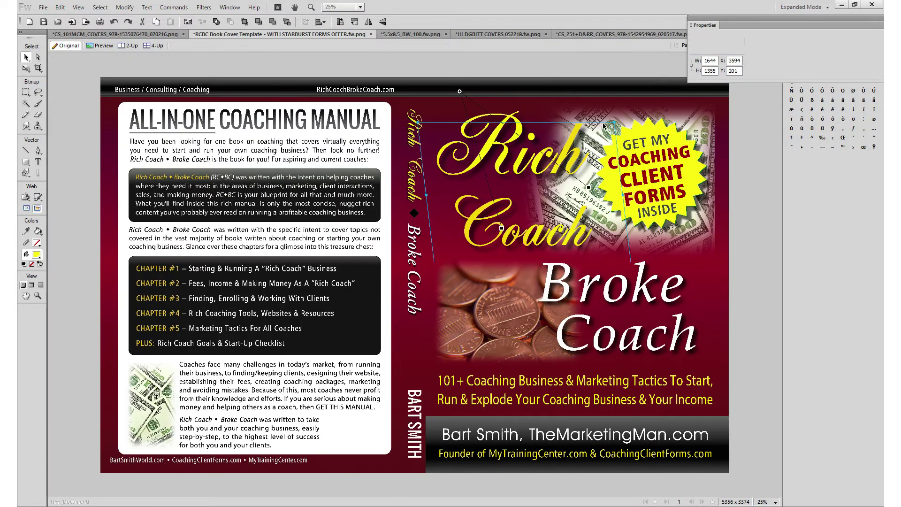
mouse_move(616, 123)
left_mouse_down()
mouse_move(626, 114)
mouse_move(633, 123)
left_mouse_up()
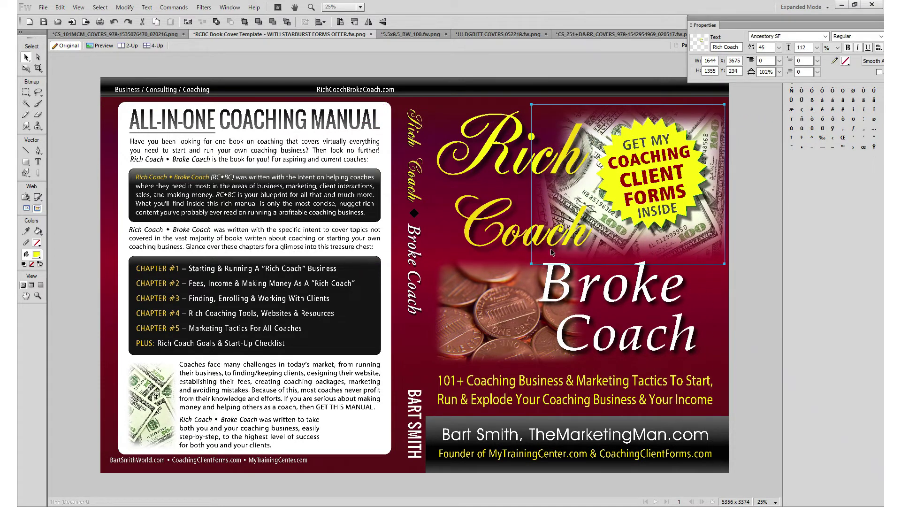
left_click(538, 314)
left_click_drag(538, 314, 500, 310)
- Inspect the front cover's yellow tagline and author line, then the back cover's header line and "ALL-IN-ONE COACHING MANUAL" heading by selecting each
left_click(511, 387)
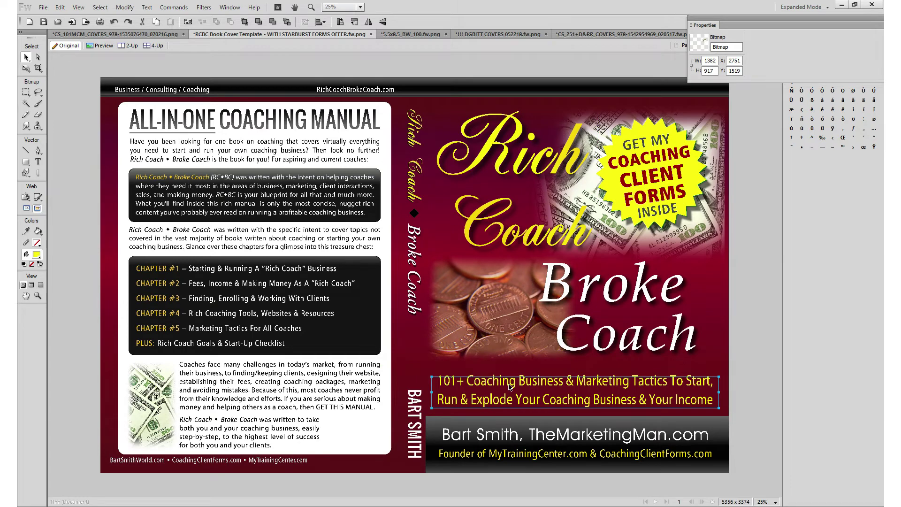
left_click(524, 444)
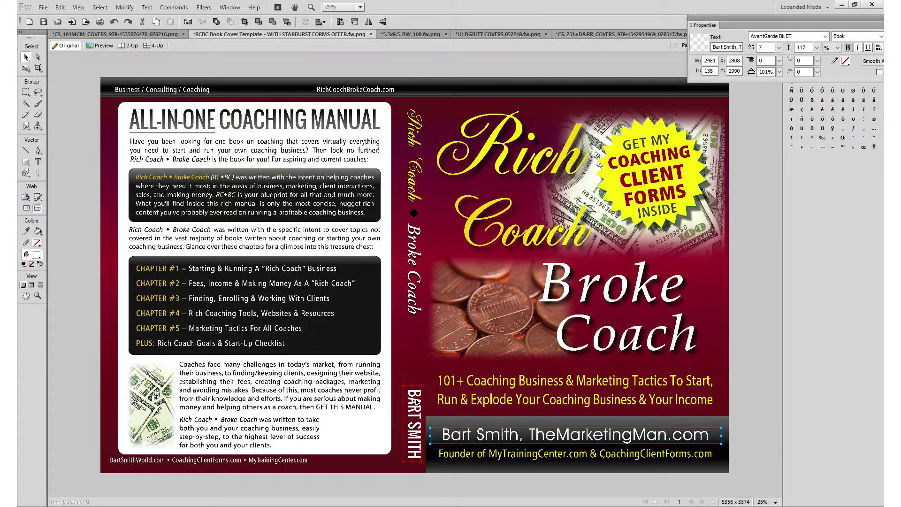
left_click(317, 94)
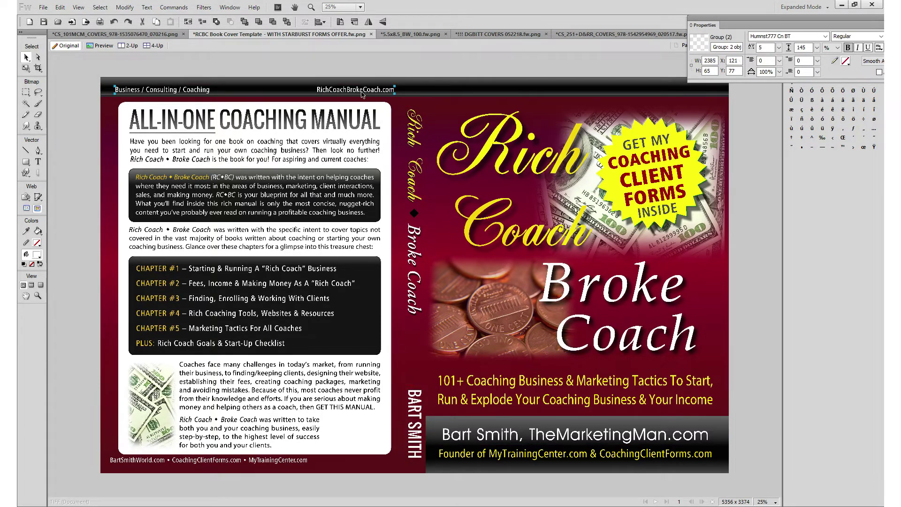
left_click(202, 128)
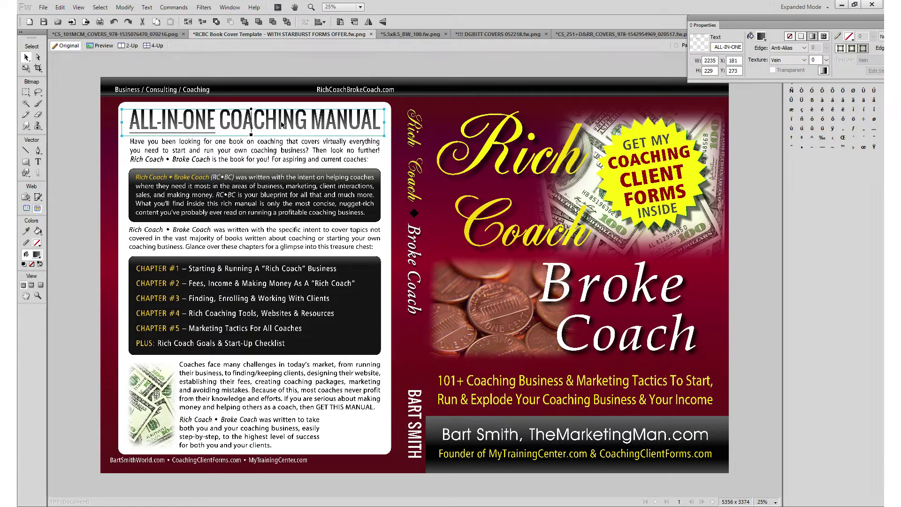
- Inspect the back cover's intro paragraph, the black box with its text, and the paragraph below by selecting each
left_click(251, 141)
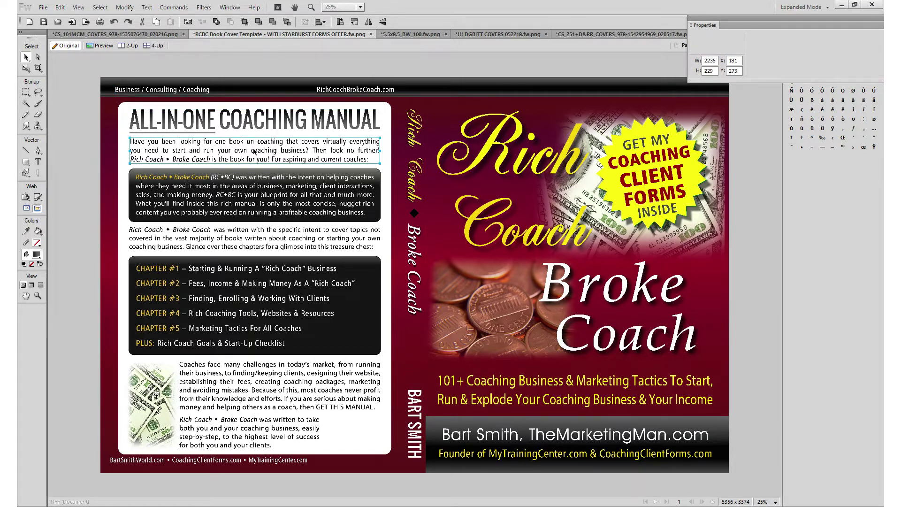
scroll(250, 141, "up", 1)
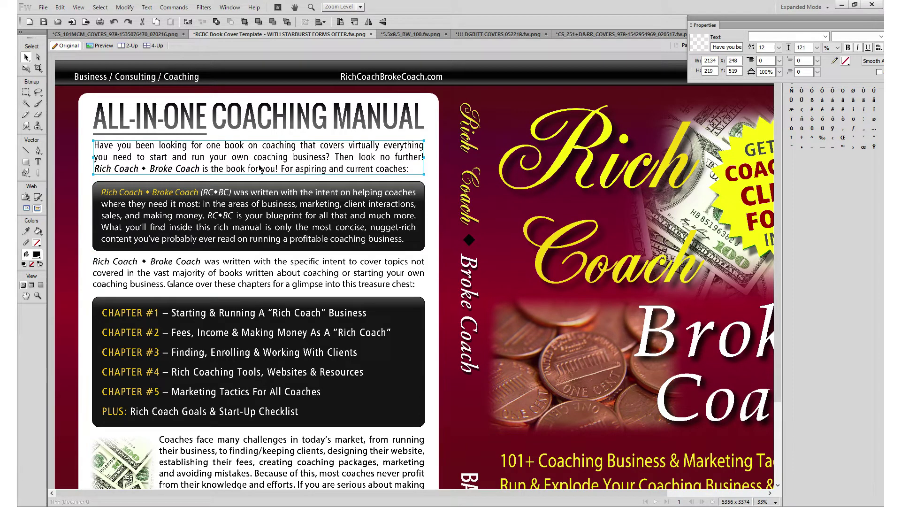
left_click(126, 187)
mouse_move(128, 187)
left_mouse_down()
mouse_move(153, 198)
mouse_move(127, 188)
left_mouse_up()
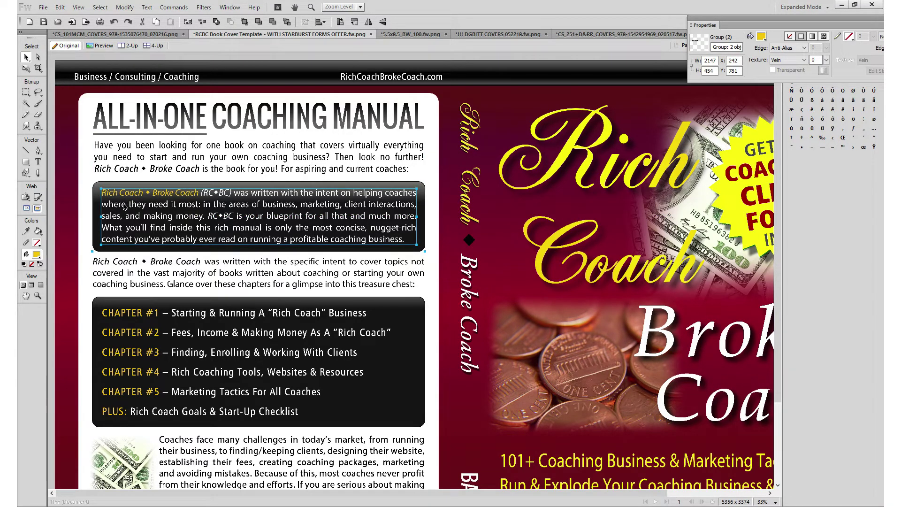
mouse_move(141, 211)
left_mouse_down()
mouse_move(179, 210)
mouse_move(131, 210)
left_mouse_up()
left_click(132, 275)
- Move the back cover's black chapter list box to X 243, Y 1520 and its chapter text to X 316, Y 1589
left_click(137, 329)
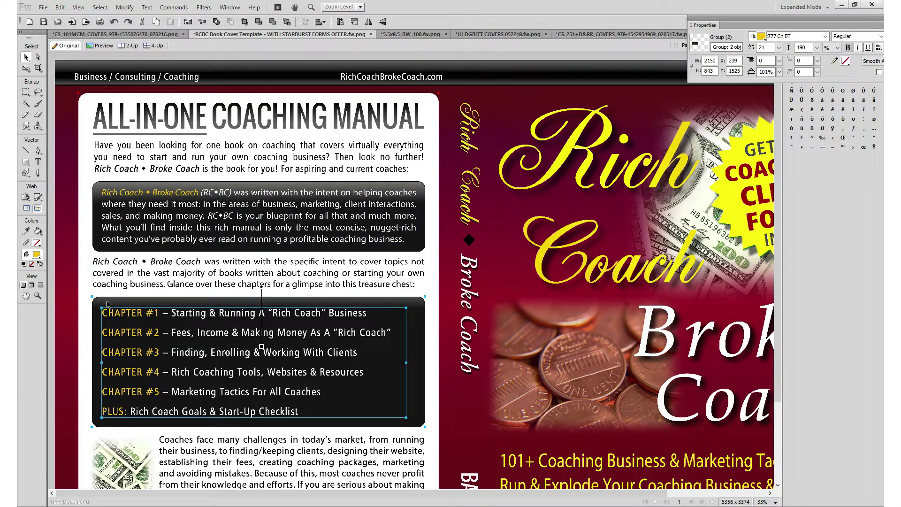
mouse_move(122, 301)
left_mouse_down()
mouse_move(151, 328)
mouse_move(122, 303)
mouse_move(153, 325)
mouse_move(132, 334)
mouse_move(111, 306)
left_mouse_up()
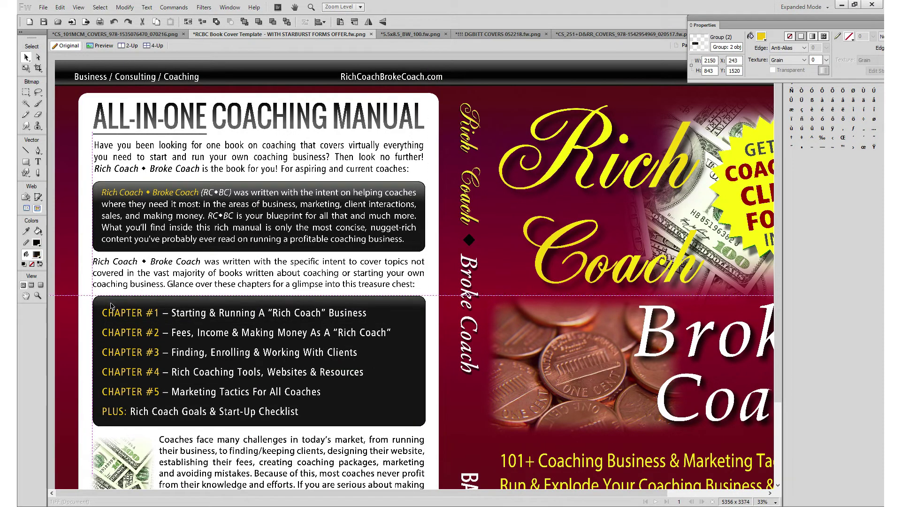
left_click_drag(135, 334, 151, 342)
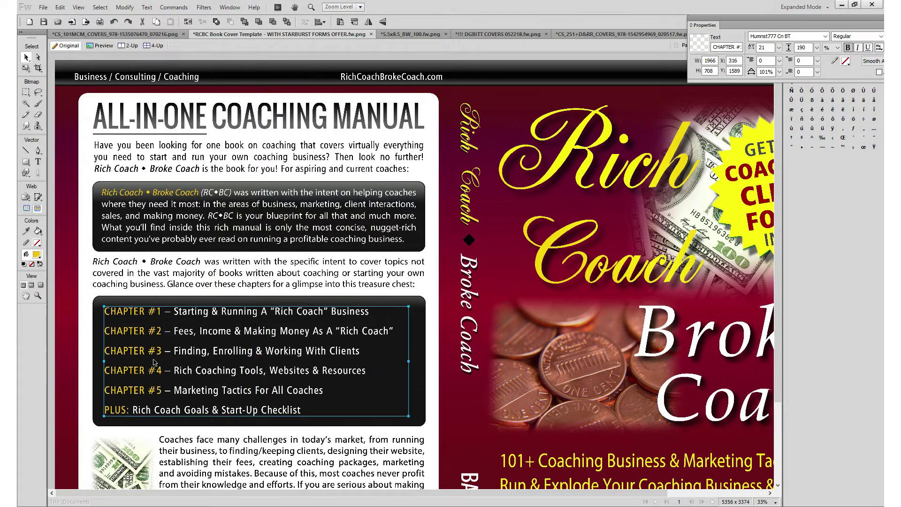
- Move the dollar bill image near the bottom of the back cover to X 204, Y 2422
scroll(140, 399, "down", 3)
left_click(126, 443)
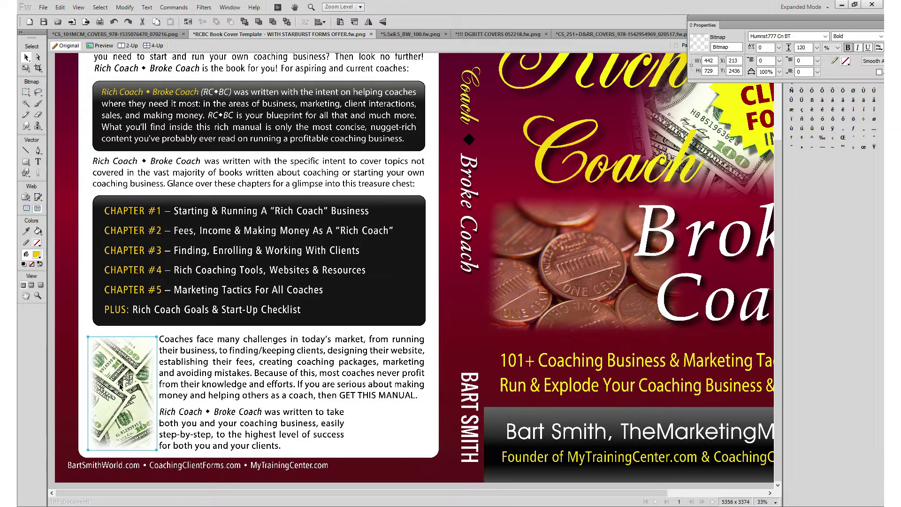
left_click_drag(161, 387, 197, 364)
key("ctrl+minus")
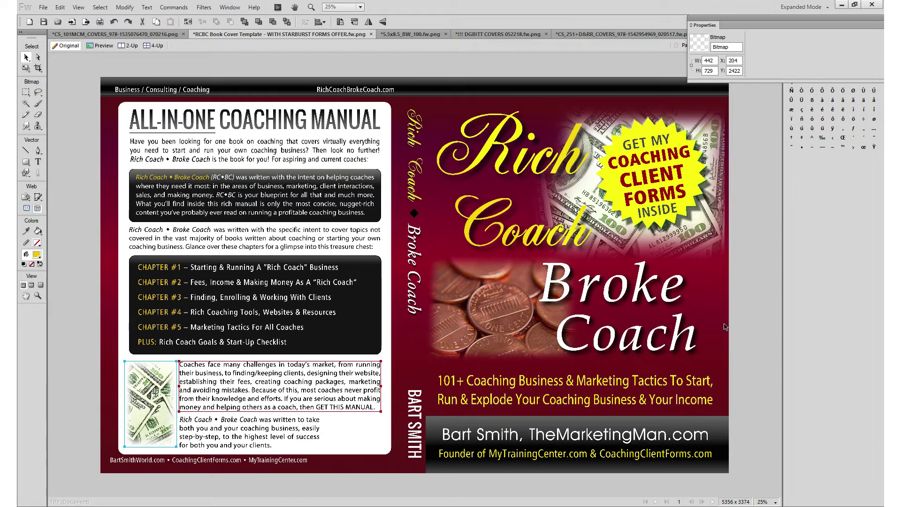
left_click(736, 308)
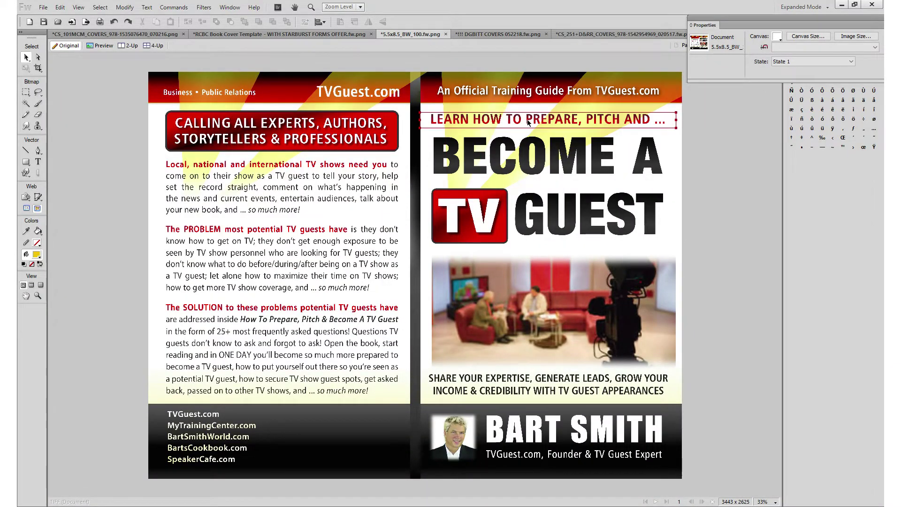
- In the 5.5x8.5_BW_100 cover, move the front cover's TV studio photo to X 1831, Y 1162
left_click(592, 299)
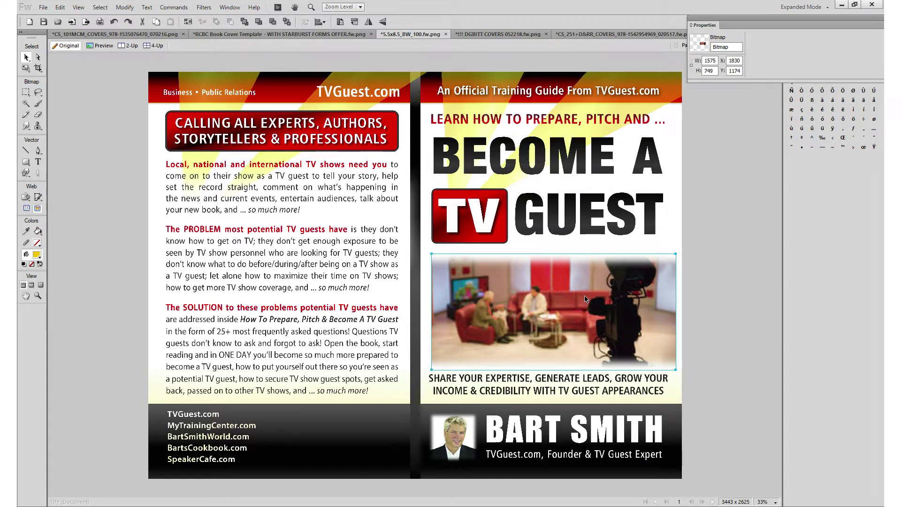
mouse_move(581, 300)
left_mouse_down()
mouse_move(580, 291)
mouse_move(581, 301)
left_mouse_up()
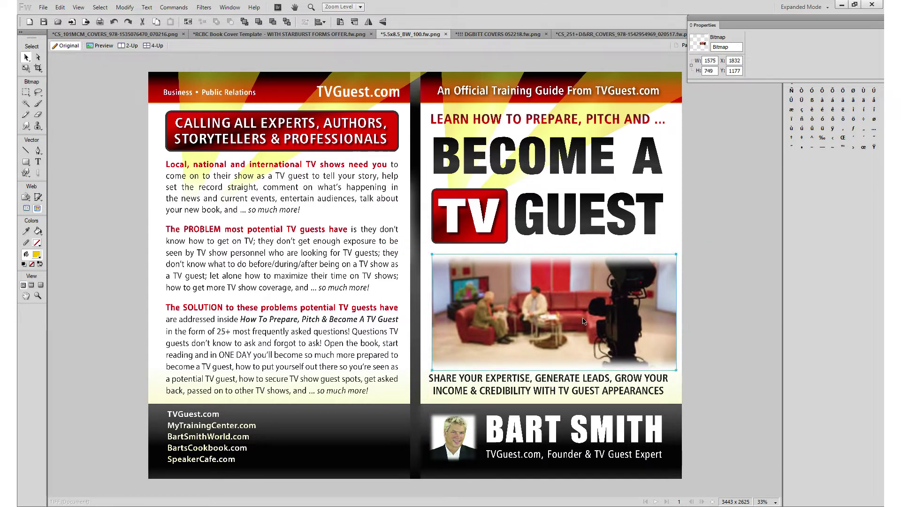
left_click_drag(585, 321, 582, 319)
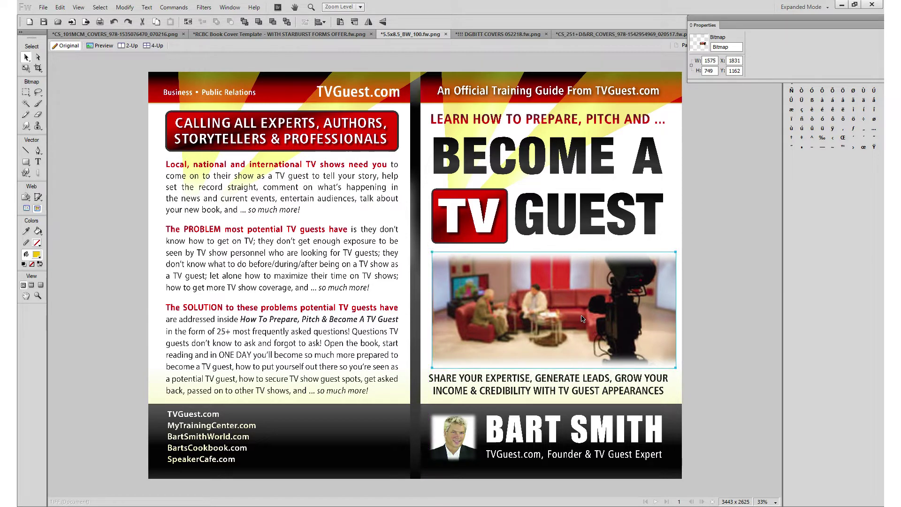
- Examine the front cover's "An Official Training Guide From TVGuest.com" header line up close
left_click(463, 97)
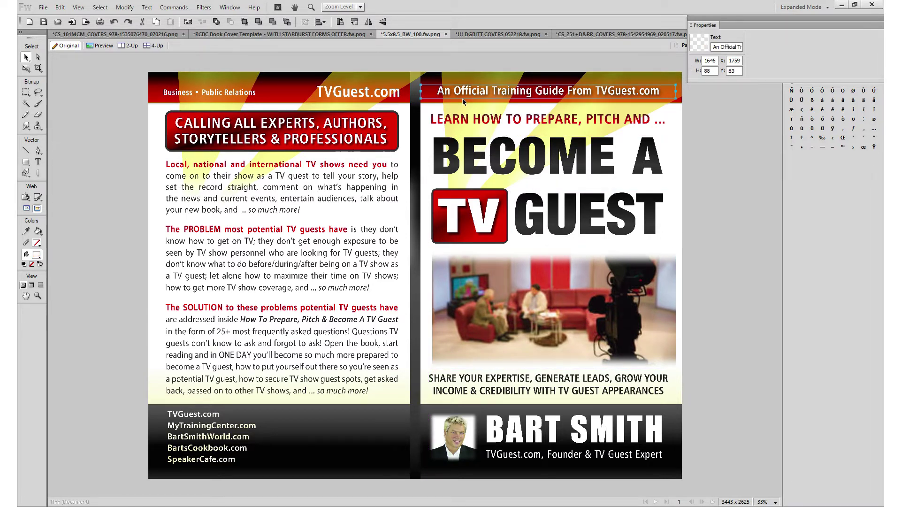
key("ctrl+equal")
key("ctrl+equal")
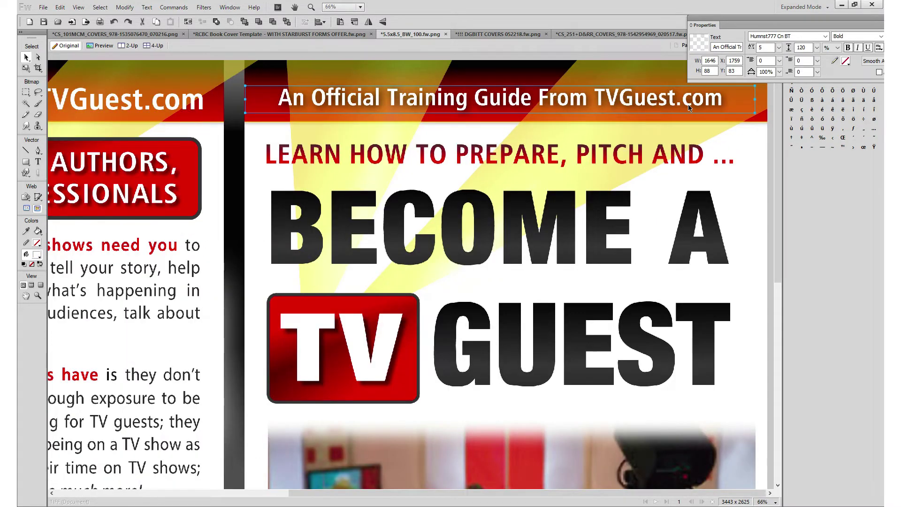
key("ctrl+minus")
key("ctrl+minus")
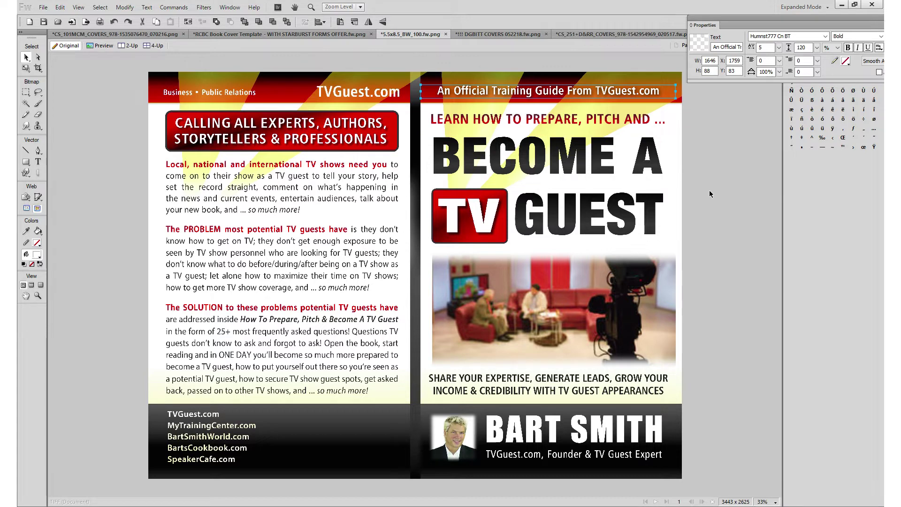
- Inspect the front cover's tagline and author name, then the back cover's website list and main body text
left_click(588, 381)
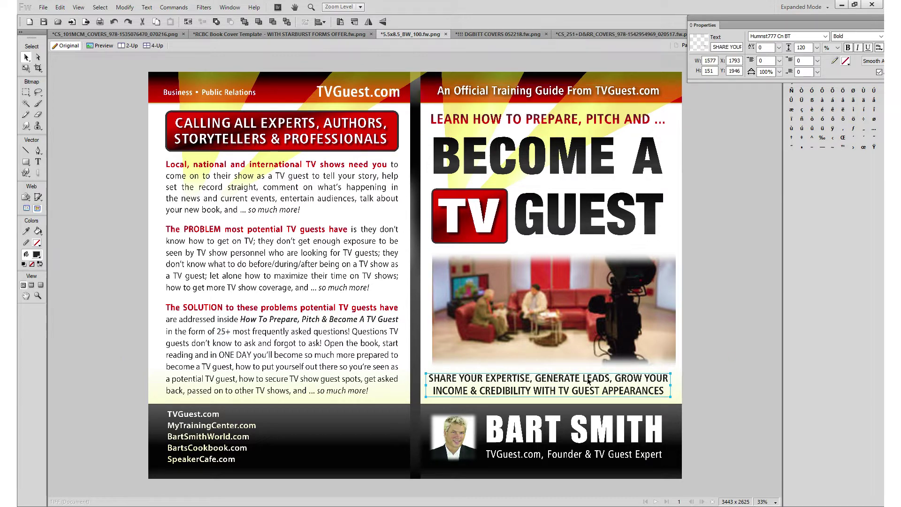
left_click(541, 422)
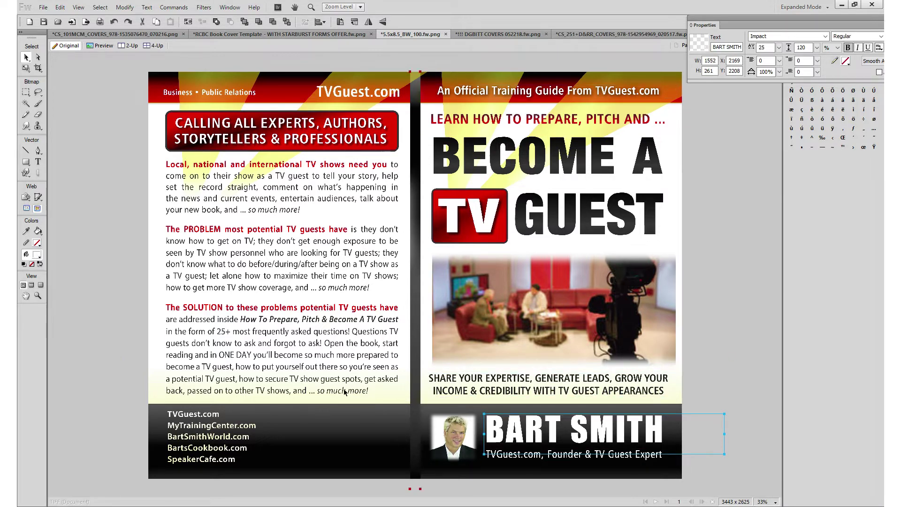
left_click(214, 438)
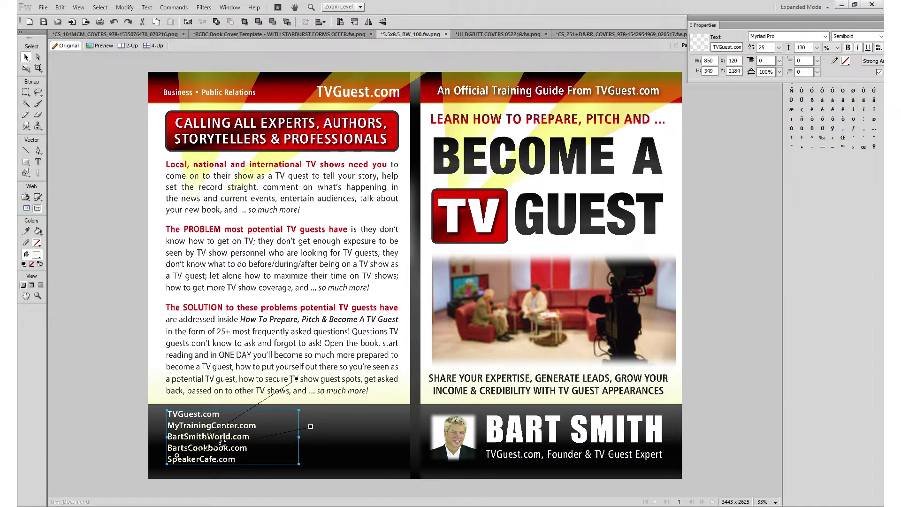
left_click(255, 305)
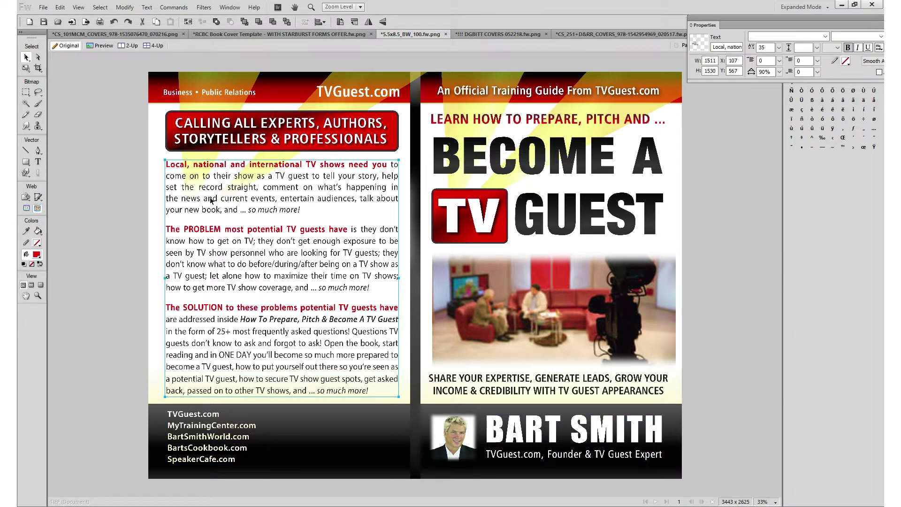
key("ctrl+equal")
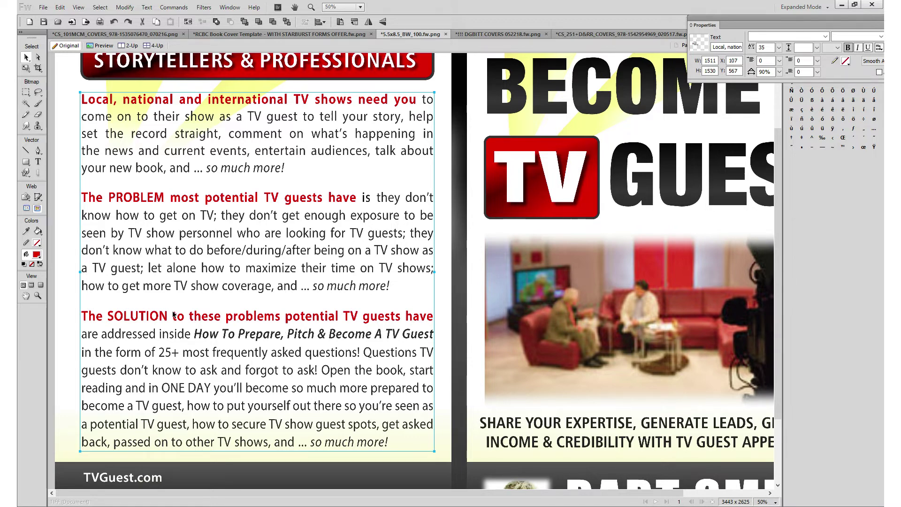
key("ctrl+minus")
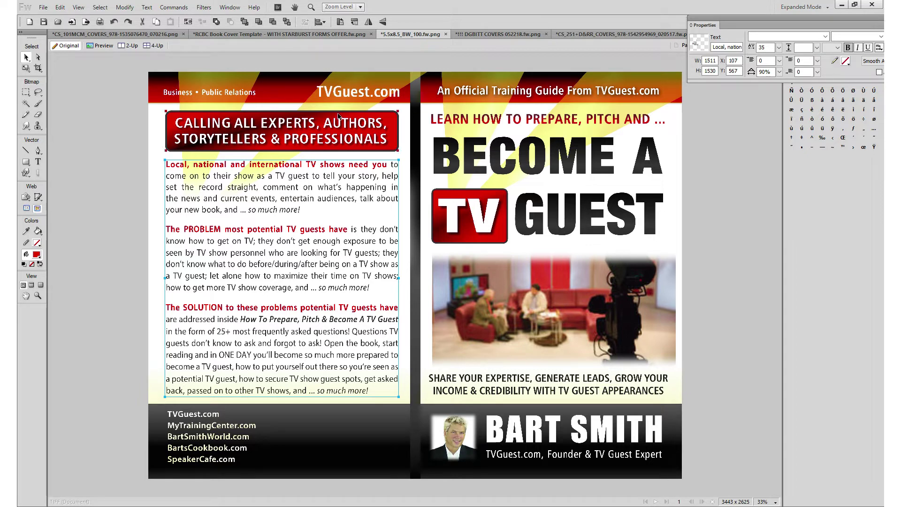
- Shift the back cover's "TVGuest.com" header slightly left and check the "CALLING ALL EXPERTS, AUTHORS, STORYTELLERS & PROFESSIONALS" heading
left_click(356, 94)
left_click_drag(363, 96, 360, 95)
left_click(316, 118)
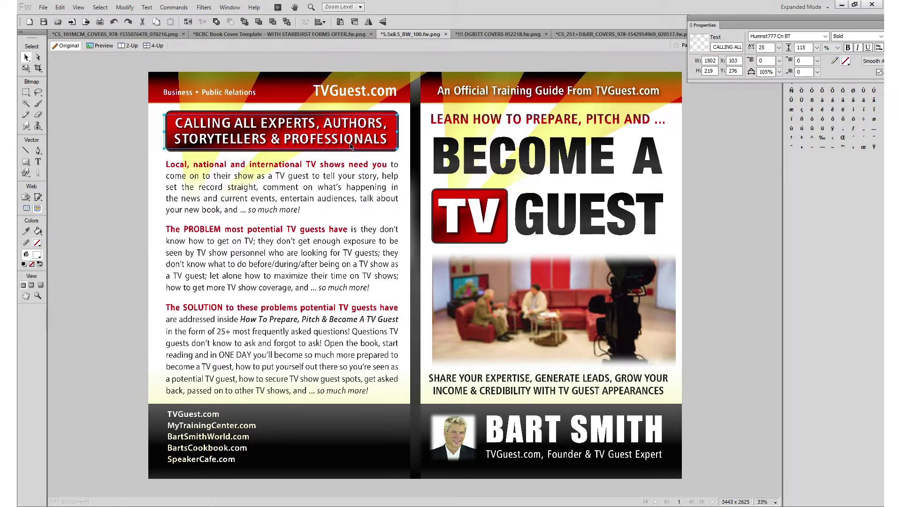
left_click(698, 176)
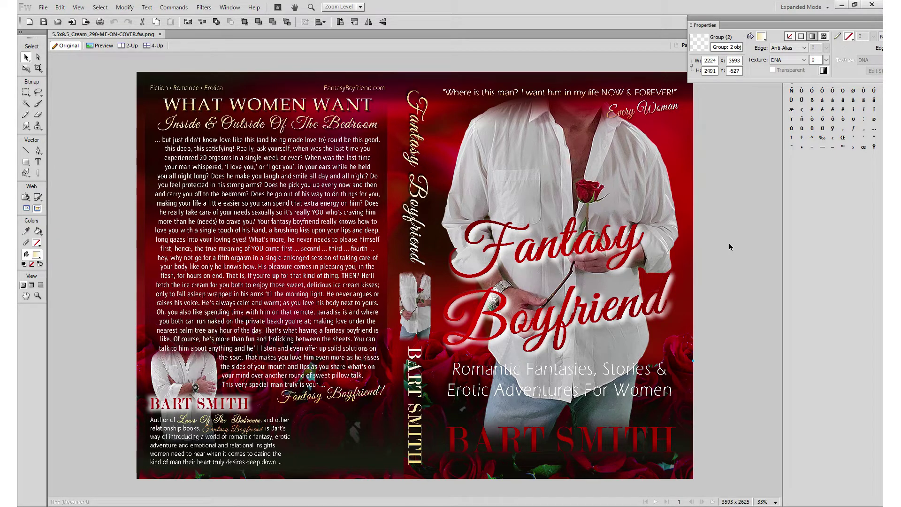
- Try shifting one text layer of the "Fantasy Boyfriend" front cover title to X 1849 in 5.5x8.5_Cream_290-ME-ON-COVER
left_click(531, 253)
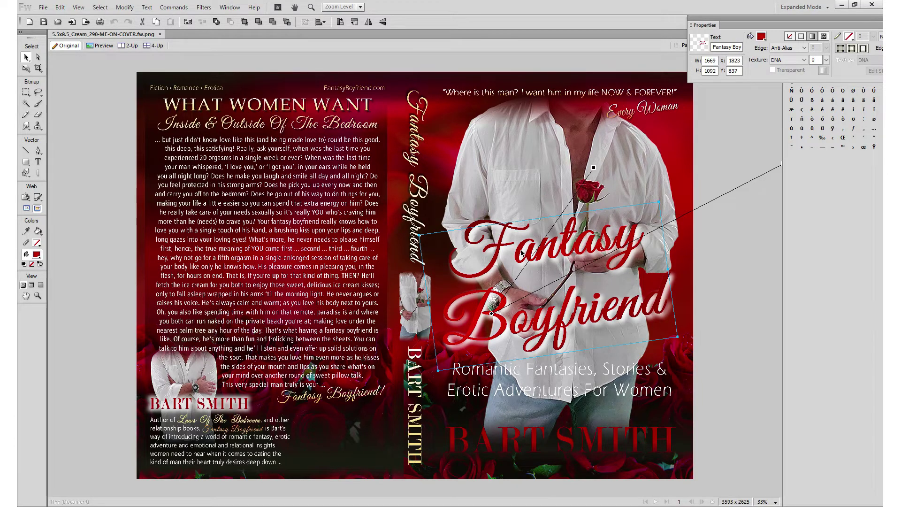
mouse_move(518, 239)
left_mouse_down()
mouse_move(532, 262)
mouse_move(521, 251)
left_mouse_up()
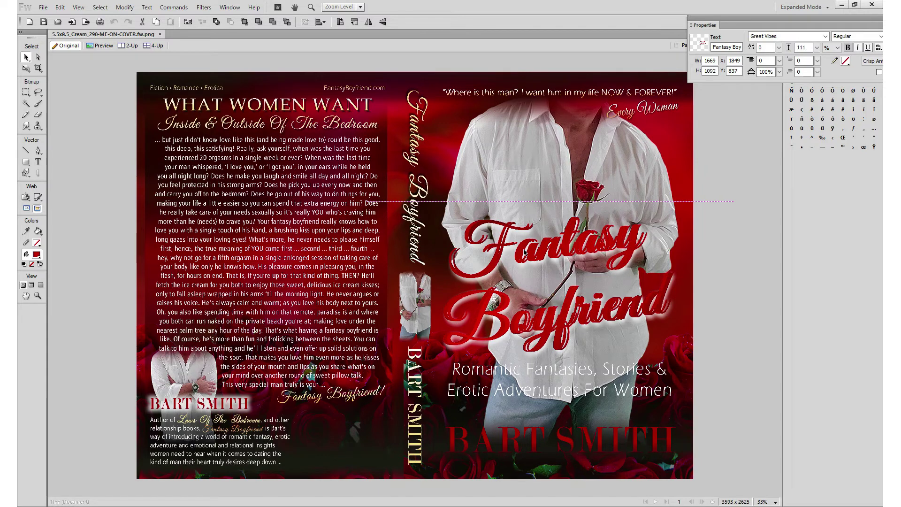
left_click_drag(520, 251, 498, 273)
- Select both layers of the front cover's "Fantasy Boyfriend" title and nudge them together to X 1836
left_click(553, 256, "shift")
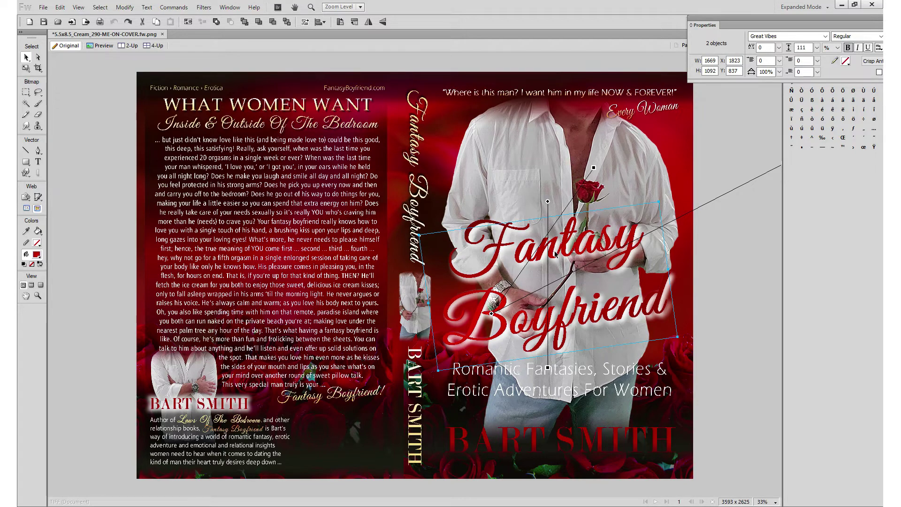
key("ctrl+equal")
key("ctrl+equal")
key("ctrl+equal")
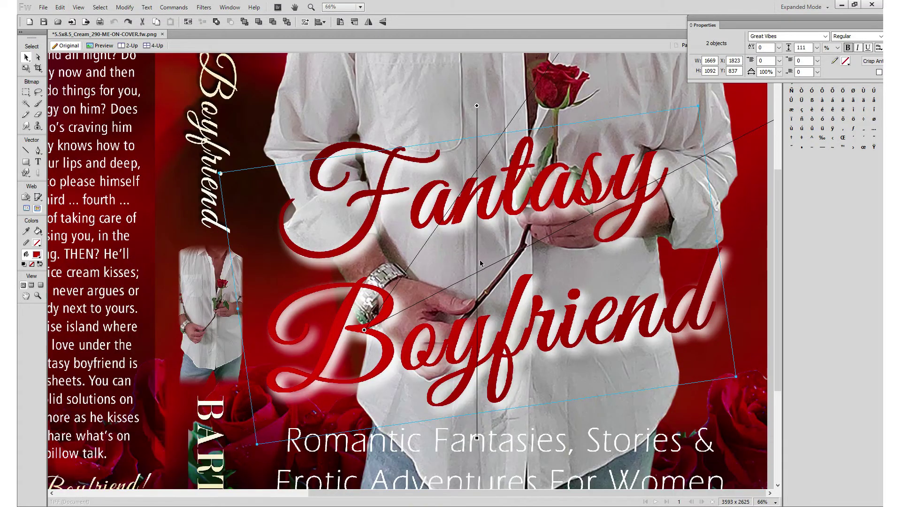
key("ctrl+minus")
key("shift+Left")
key("shift+Left")
key("shift+Right")
key("shift+Right")
key("shift+Right")
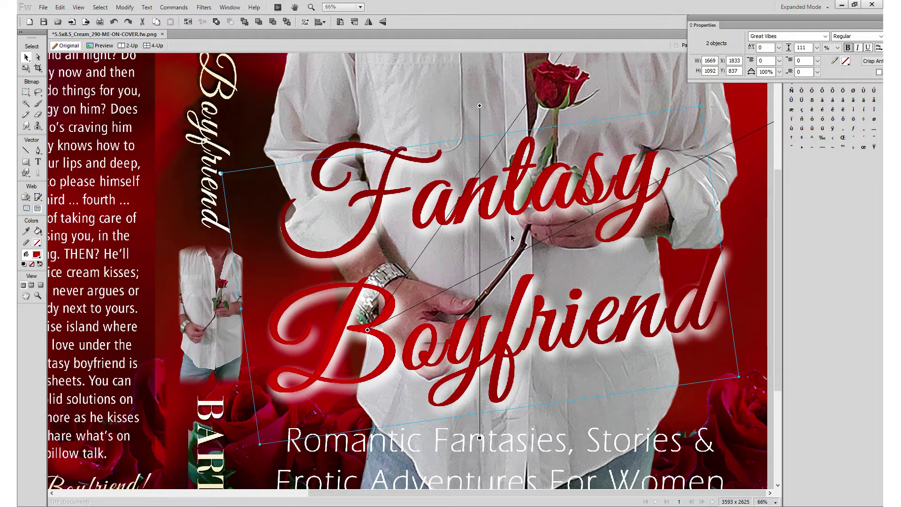
key("Right")
key("Right")
key("Right")
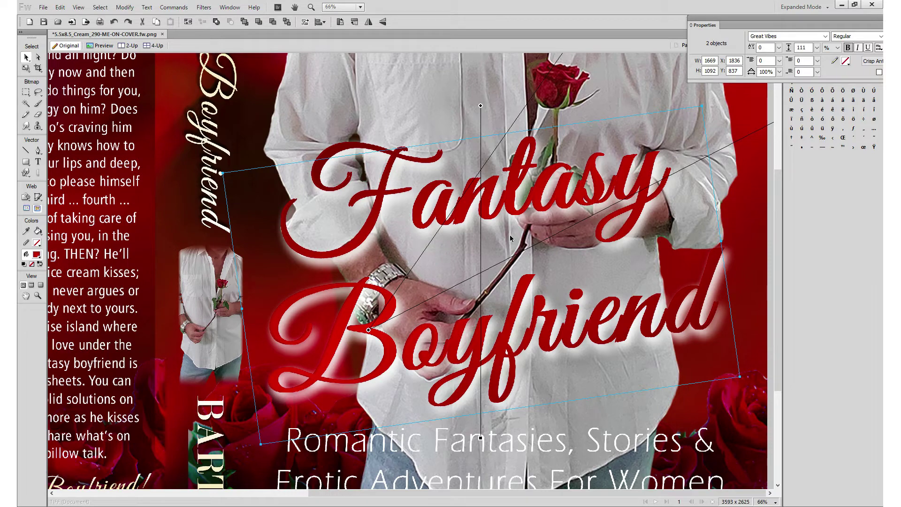
key("ctrl+minus")
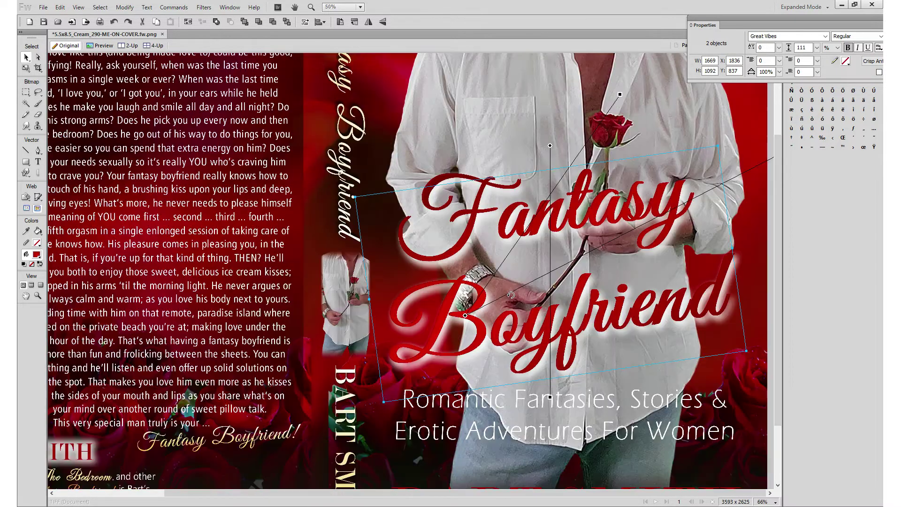
key("ctrl+minus")
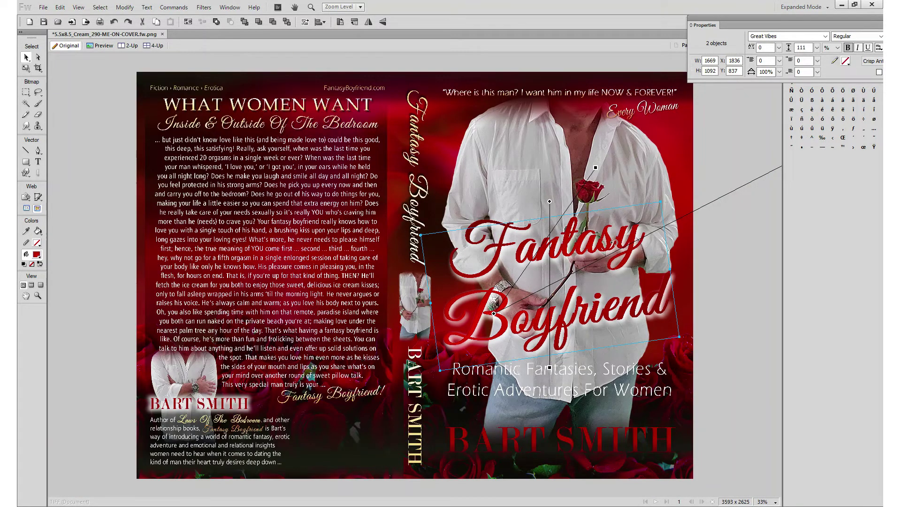
left_click(750, 151)
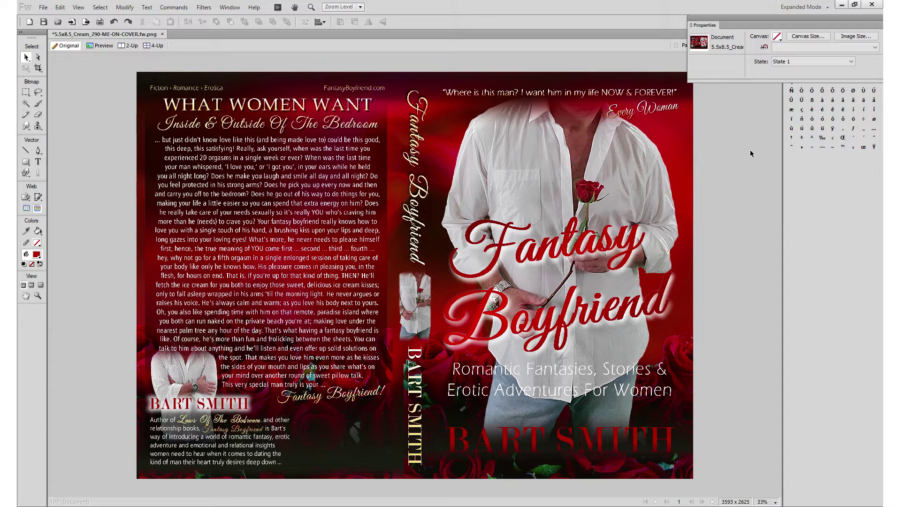
- Show the guides and check the spine's "Fantasy Boyfriend" title and author name against them
key("ctrl+semicolon")
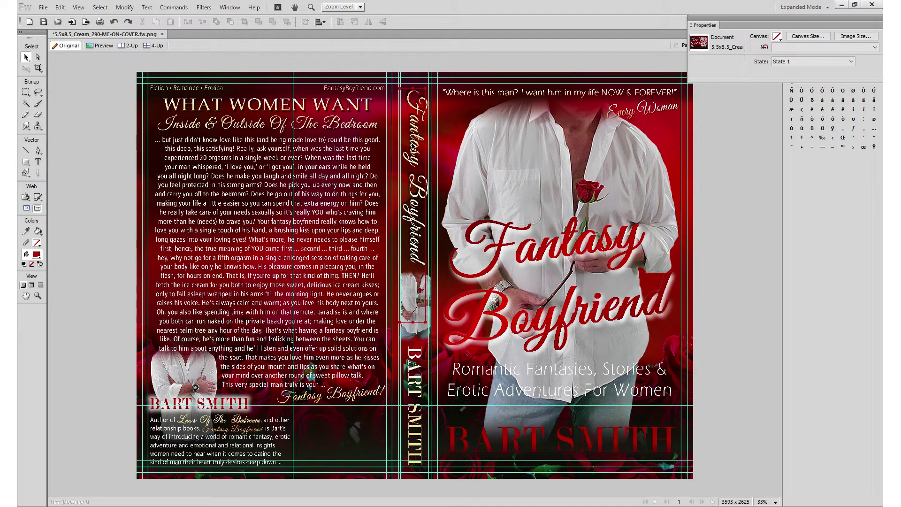
left_click(418, 142)
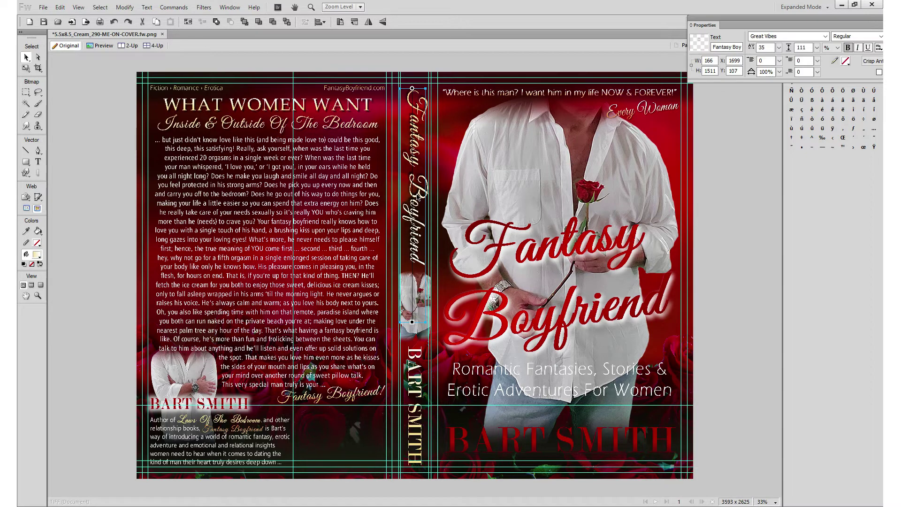
left_click(423, 386)
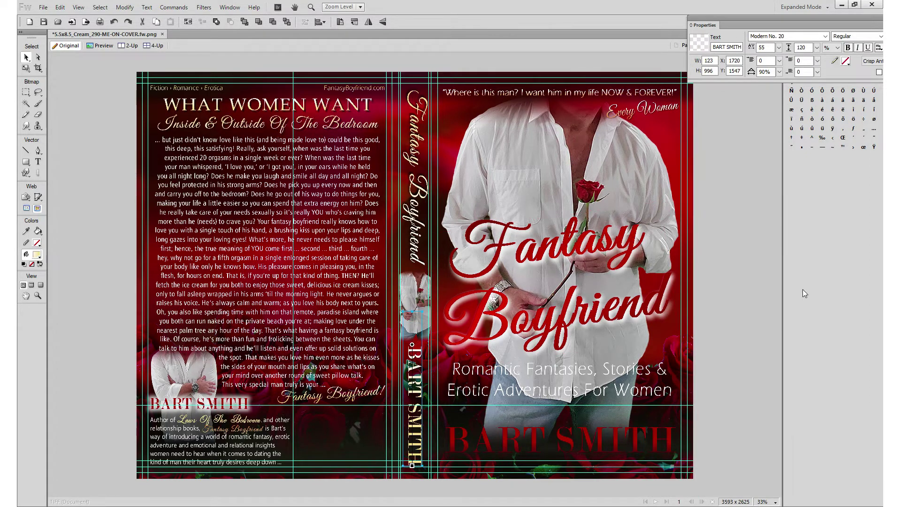
- Hide the guides and inspect the author name and rose bitmap on the lower part of the front cover
key("ctrl+semicolon")
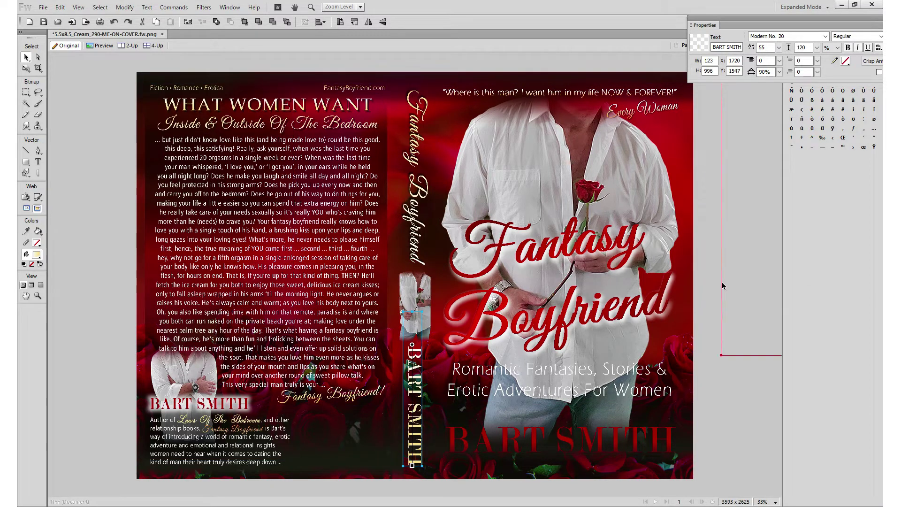
left_click(722, 283)
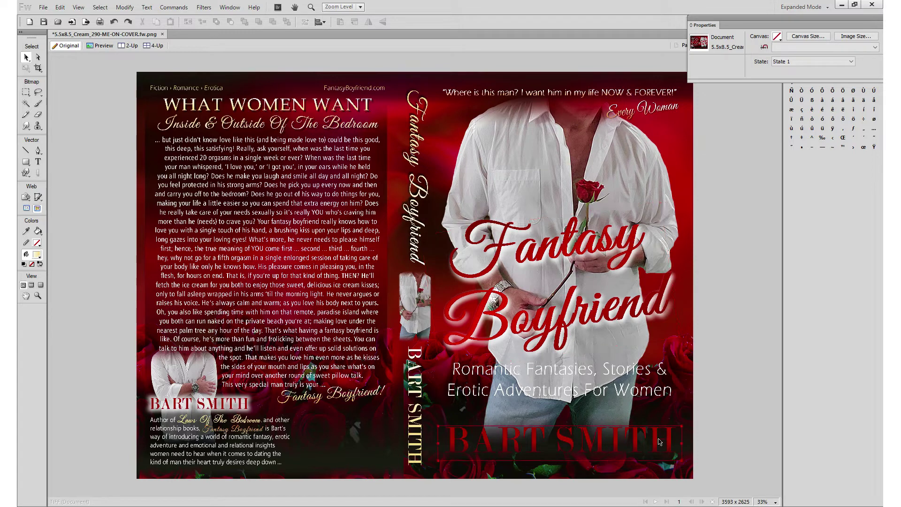
left_click(689, 376)
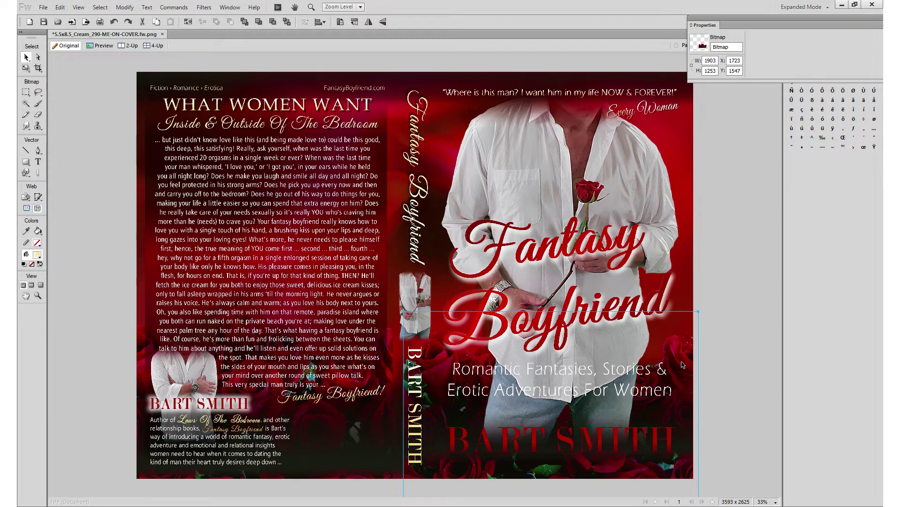
mouse_move(683, 367)
left_mouse_down()
mouse_move(465, 437)
mouse_move(670, 463)
mouse_move(672, 360)
left_mouse_up()
- Examine the back cover's heading, blurb text and author name without the guides
left_click(295, 309)
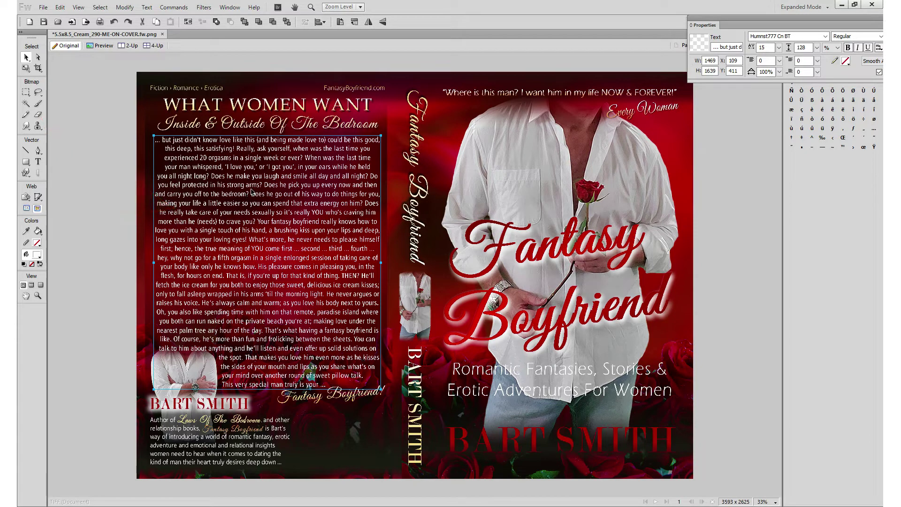
key("ctrl+equal")
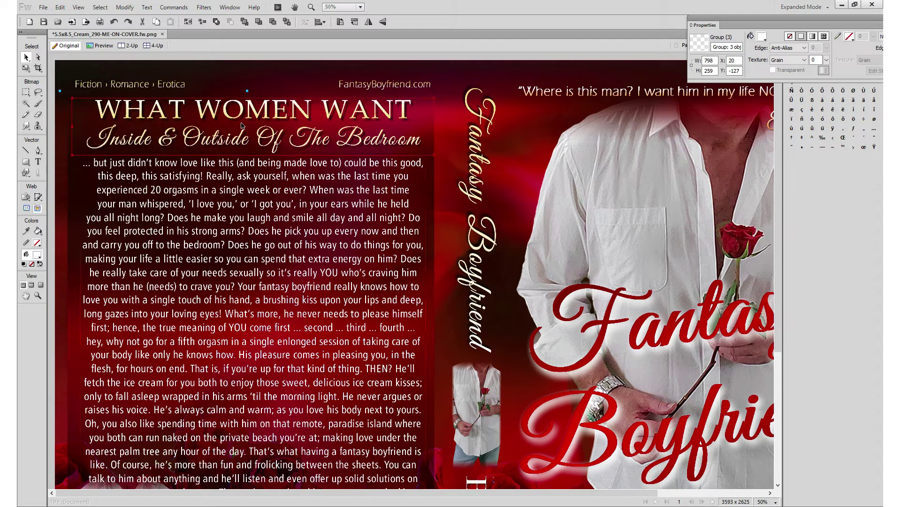
scroll(413, 276, "down", 1)
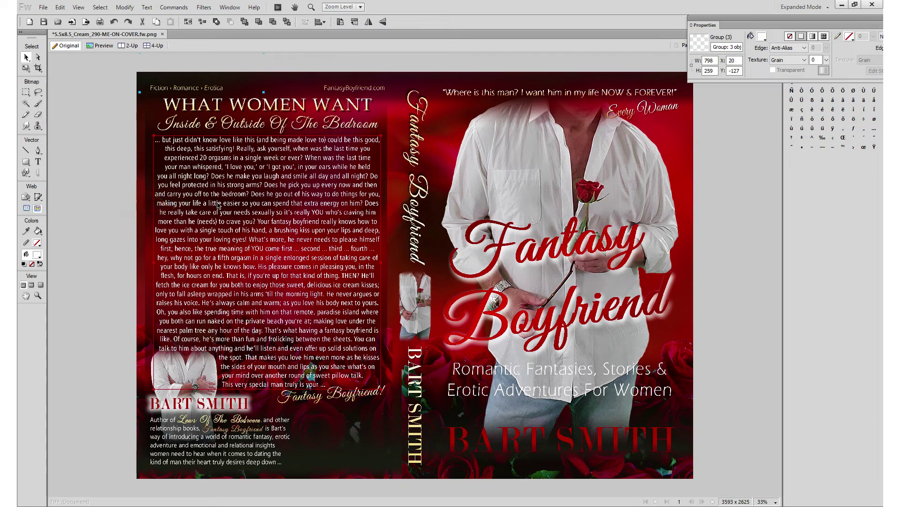
left_click(231, 197)
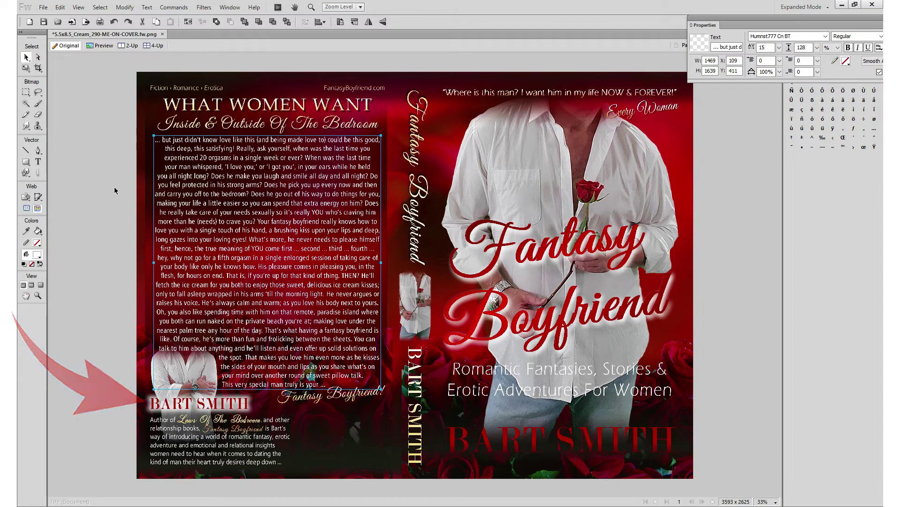
left_click(167, 396)
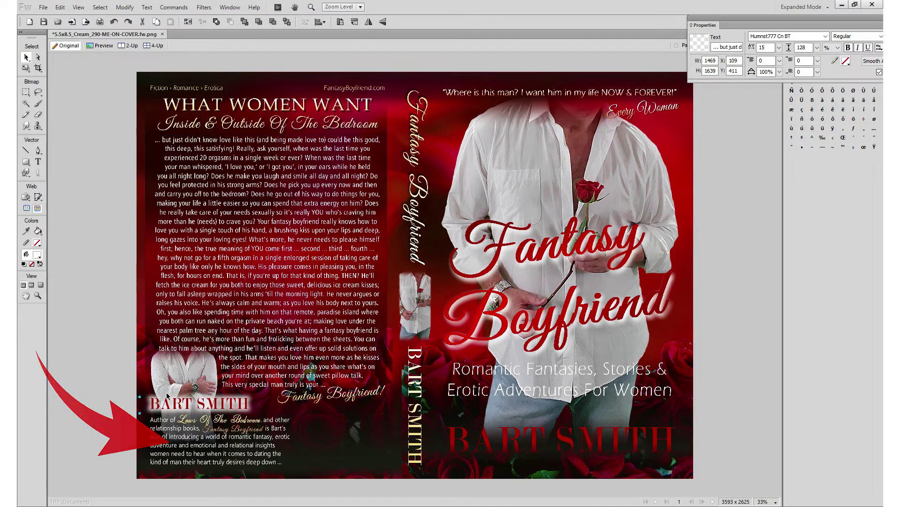
left_click(197, 408)
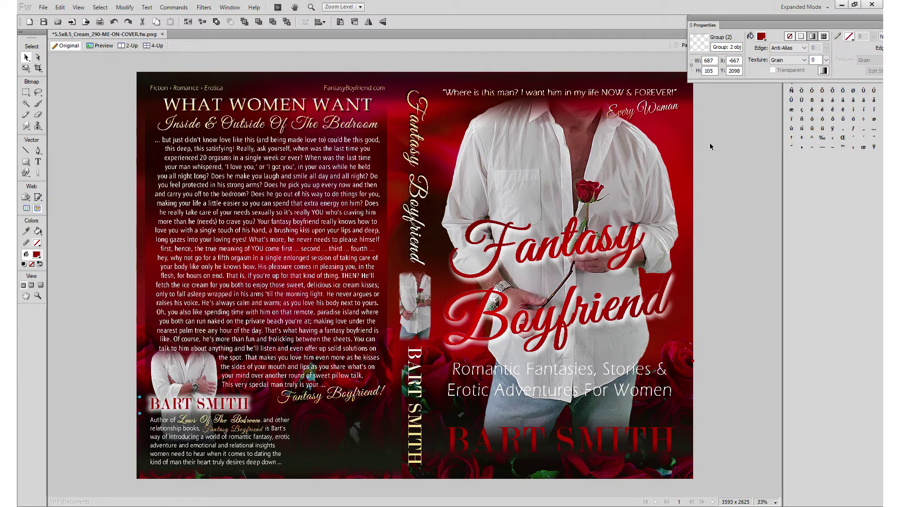
- Move the feathered dark rectangle off the back cover's lower roses and return it over them at about X -203, Y 2051
left_click(315, 438)
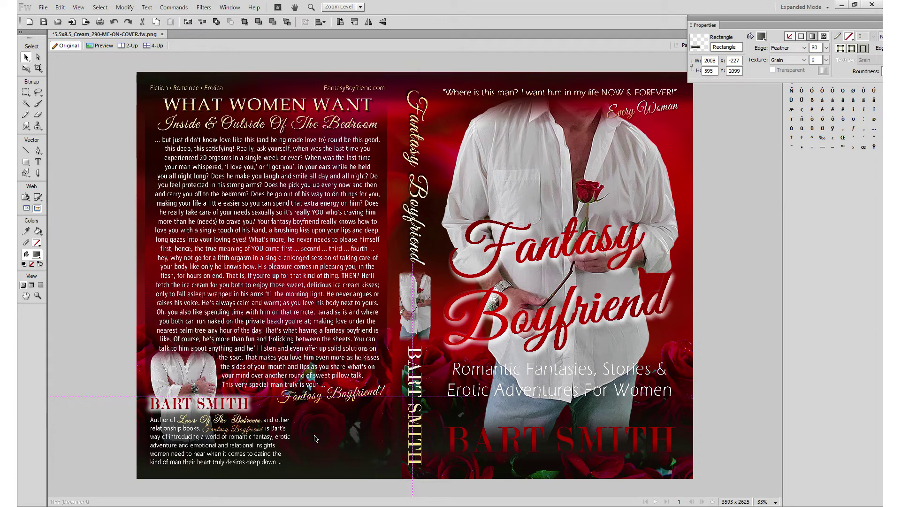
left_click_drag(315, 439, 631, 422)
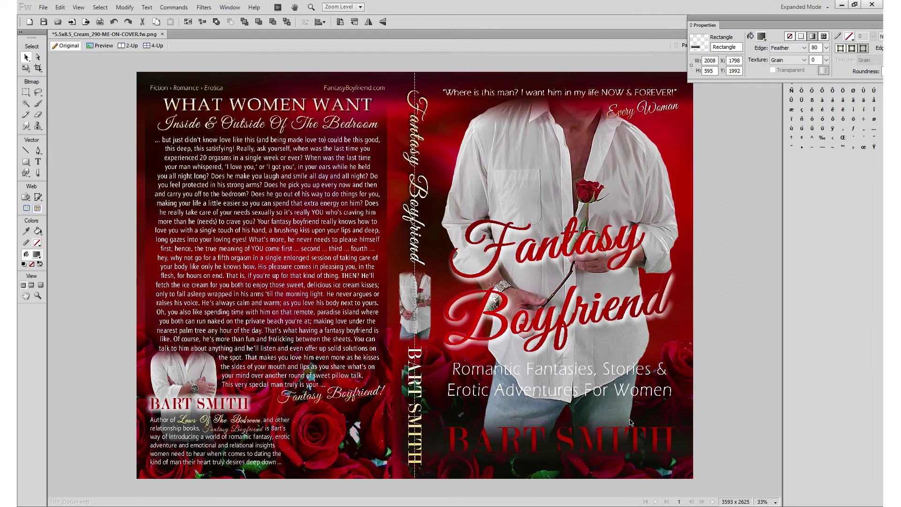
left_click_drag(631, 422, 317, 424)
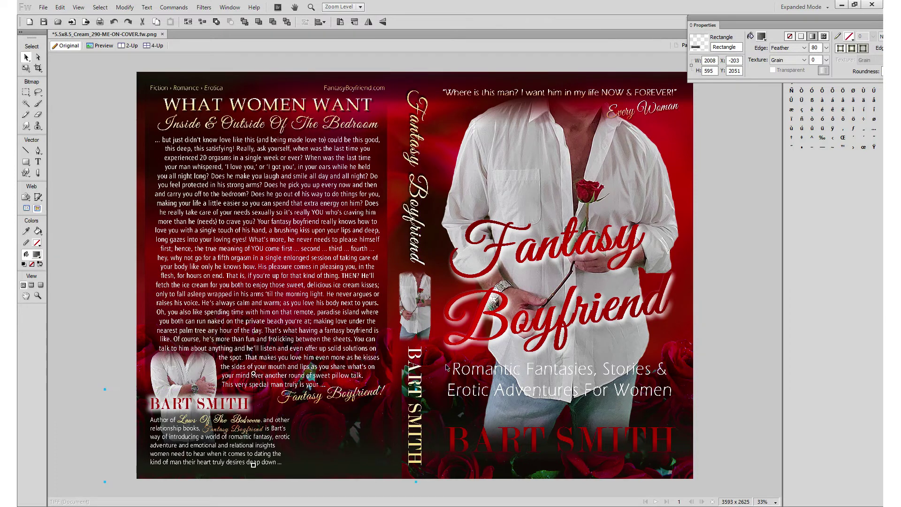
left_click(588, 249)
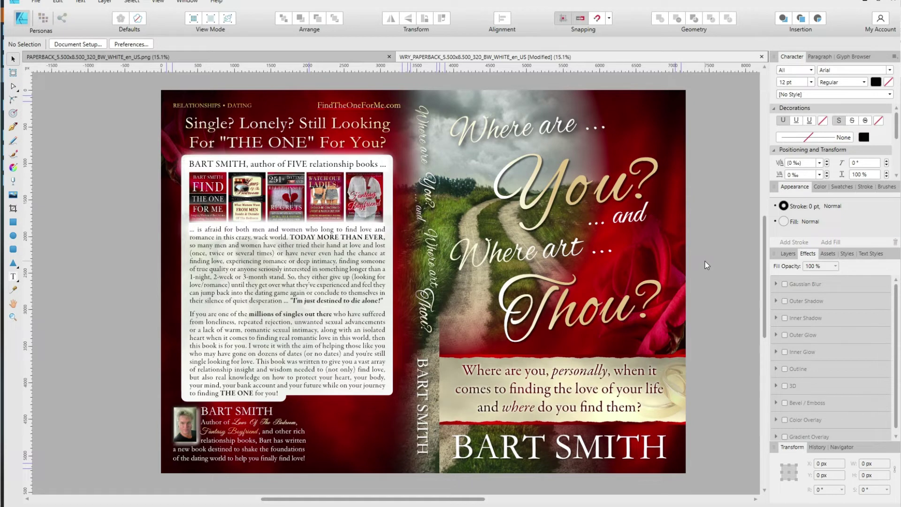
- Show the guides on WRY_PAPERBACK_5.500x8.500_320_BW_WHITE_en_US, check the cover text against them, and hide them again
key("ctrl+semicolon")
scroll(705, 261, "up", 4)
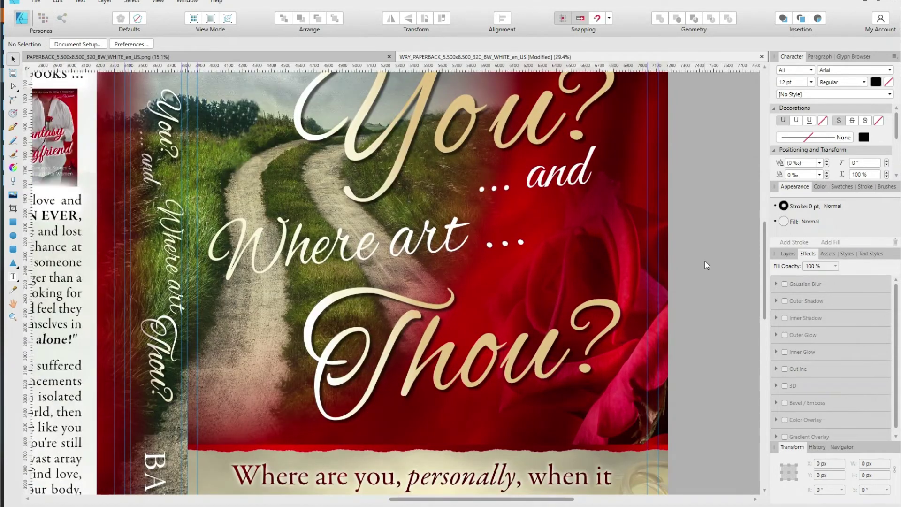
scroll(705, 262, "down", 4)
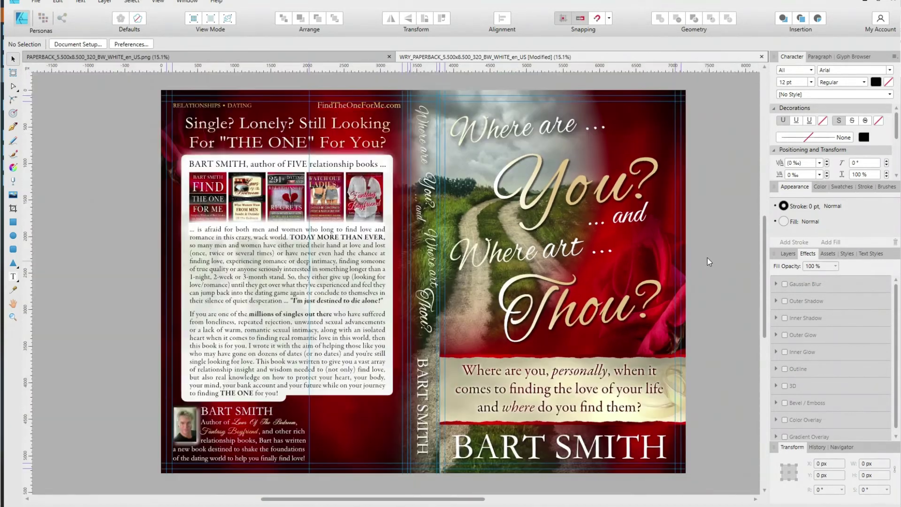
key("ctrl+semicolon")
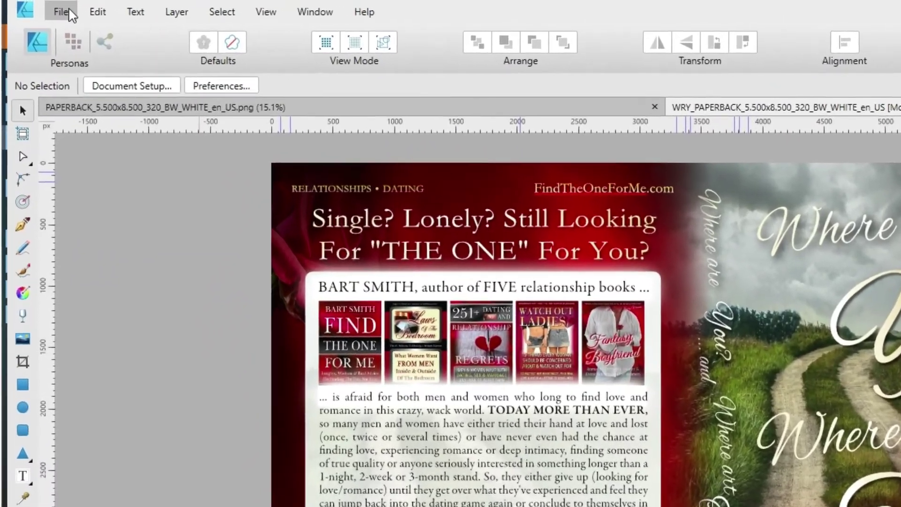
- Set up a PDF export of the whole cover document with a raster DPI of 300
left_click(70, 14)
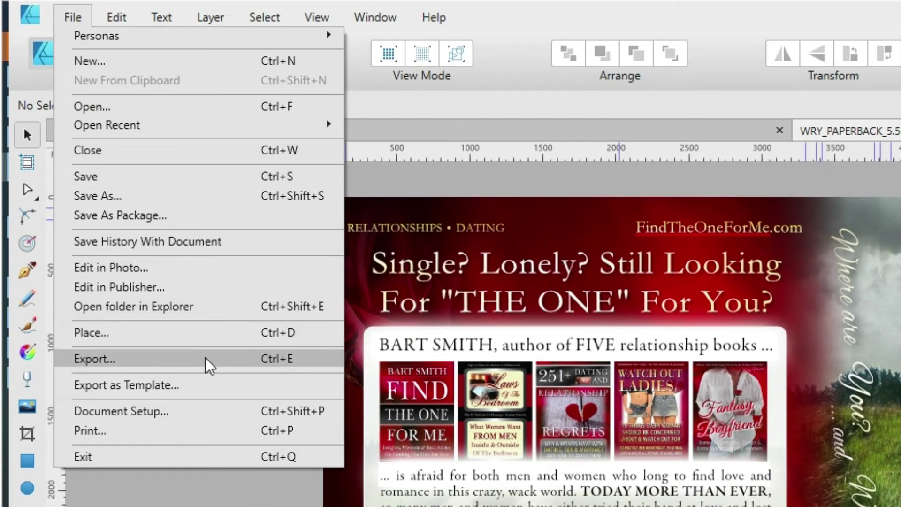
left_click(208, 362)
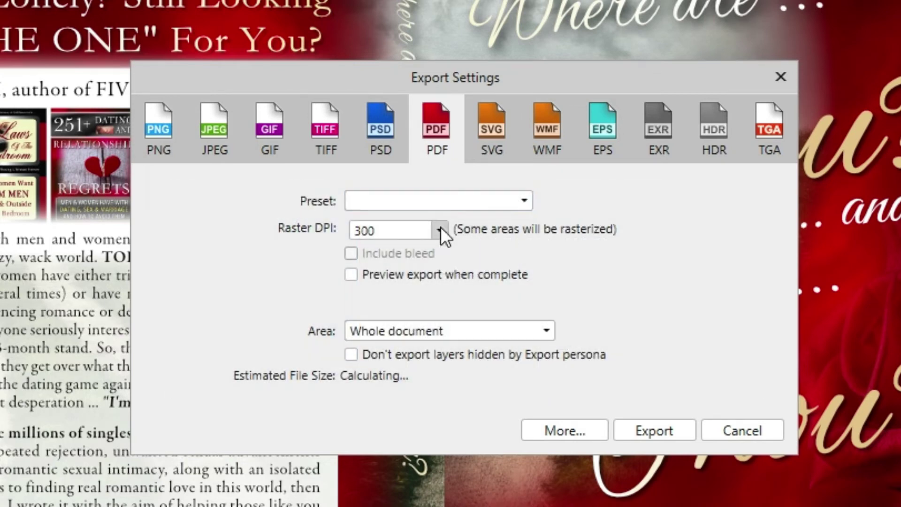
left_click(440, 230)
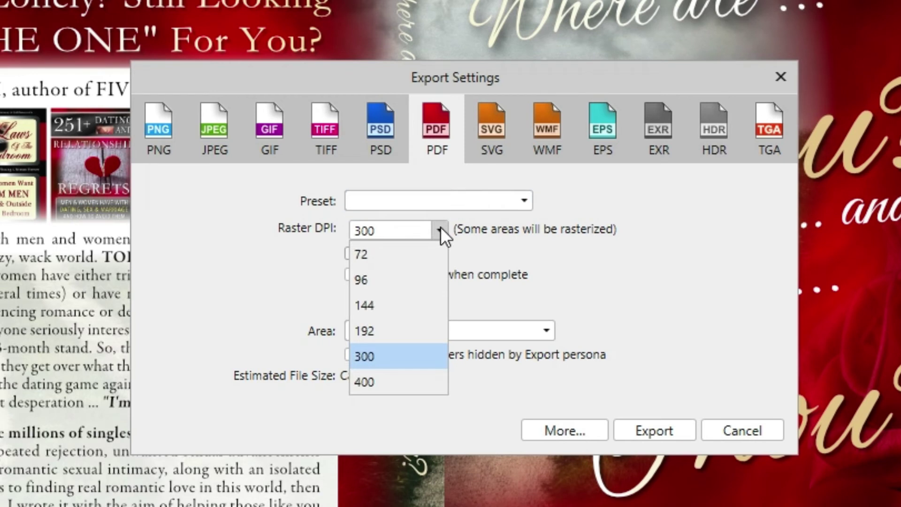
left_click(424, 357)
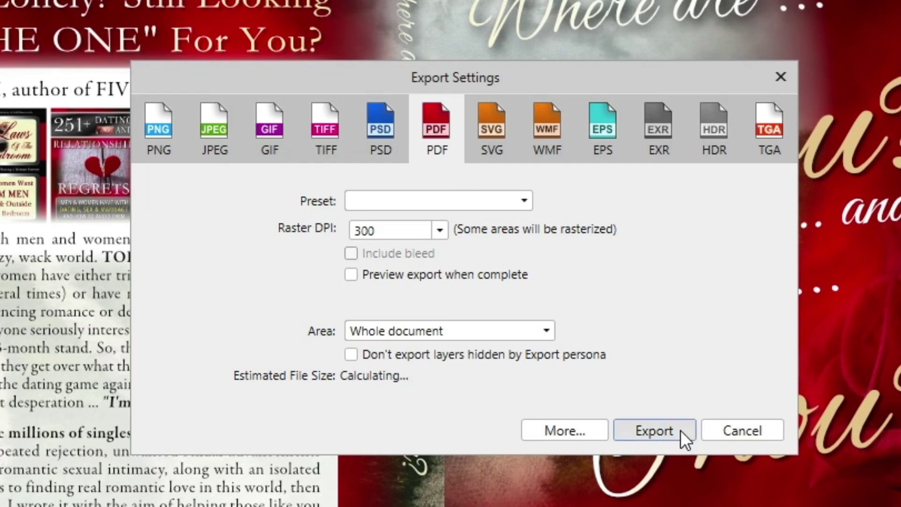
- Export the cover PDF to the book's 03 Printer folder, saving it over COVERS_MyAmazingBookTitle_081022.pdf
left_click(654, 430)
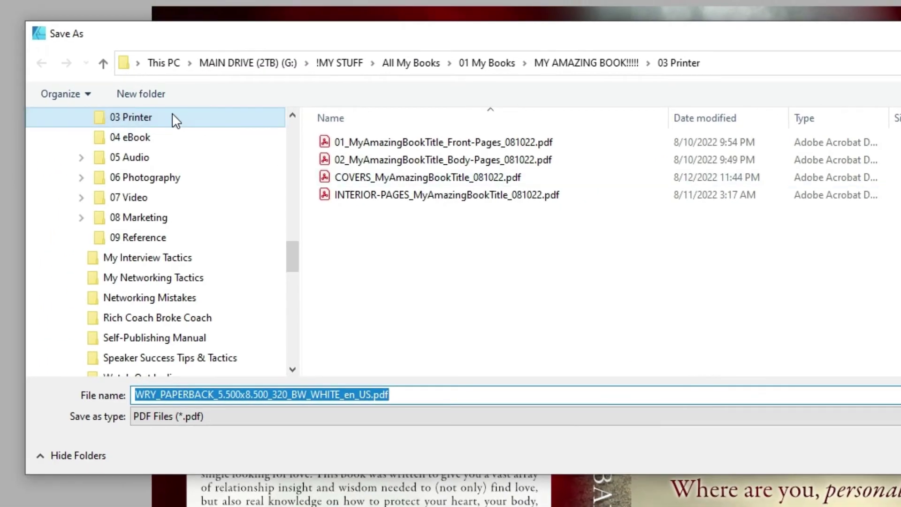
left_click(42, 296)
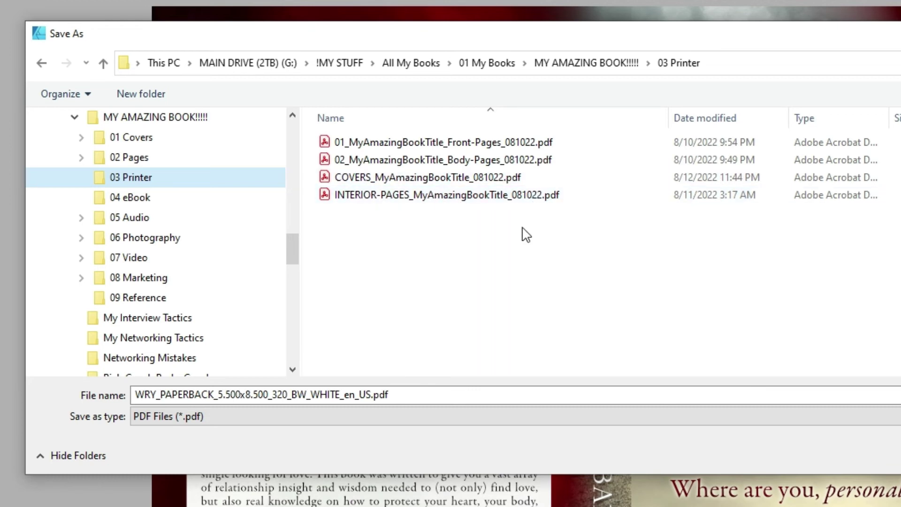
left_click(382, 177)
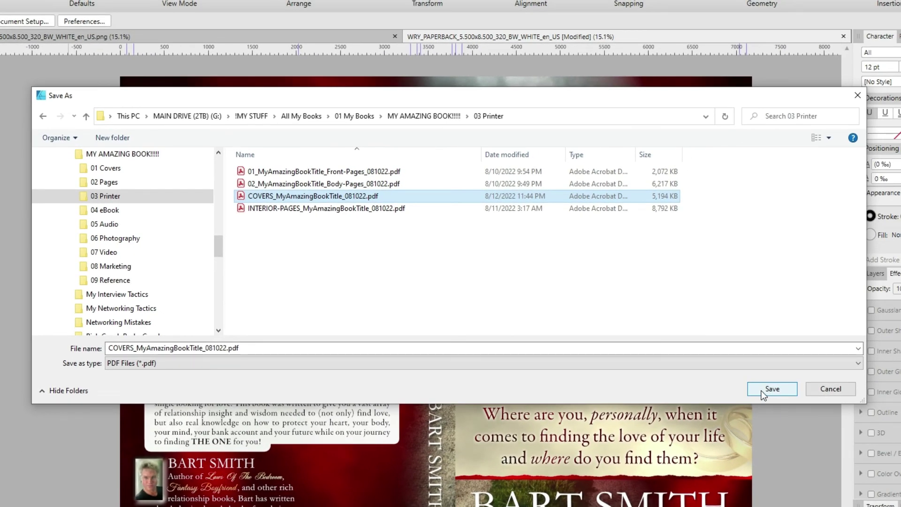
left_click(761, 391)
left_click(514, 328)
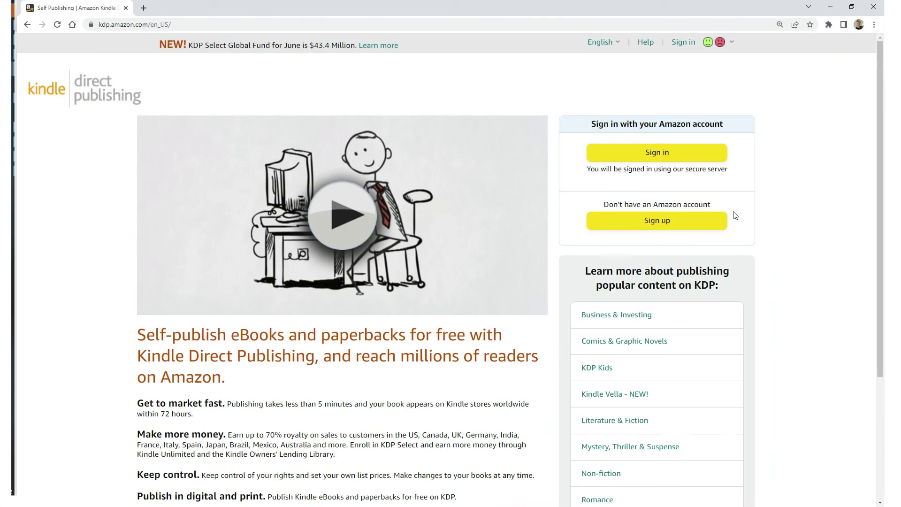
- In the browser, open the form for creating a new Kindle Direct Publishing account
left_click(676, 228)
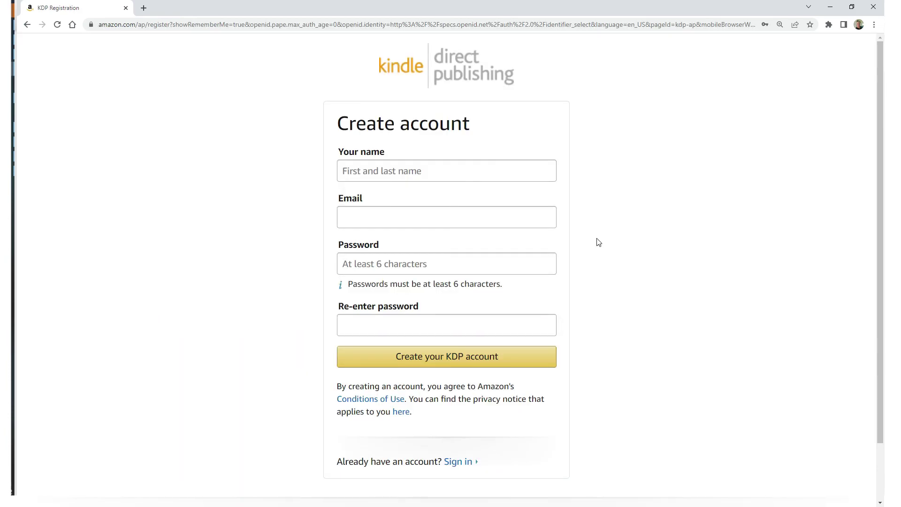